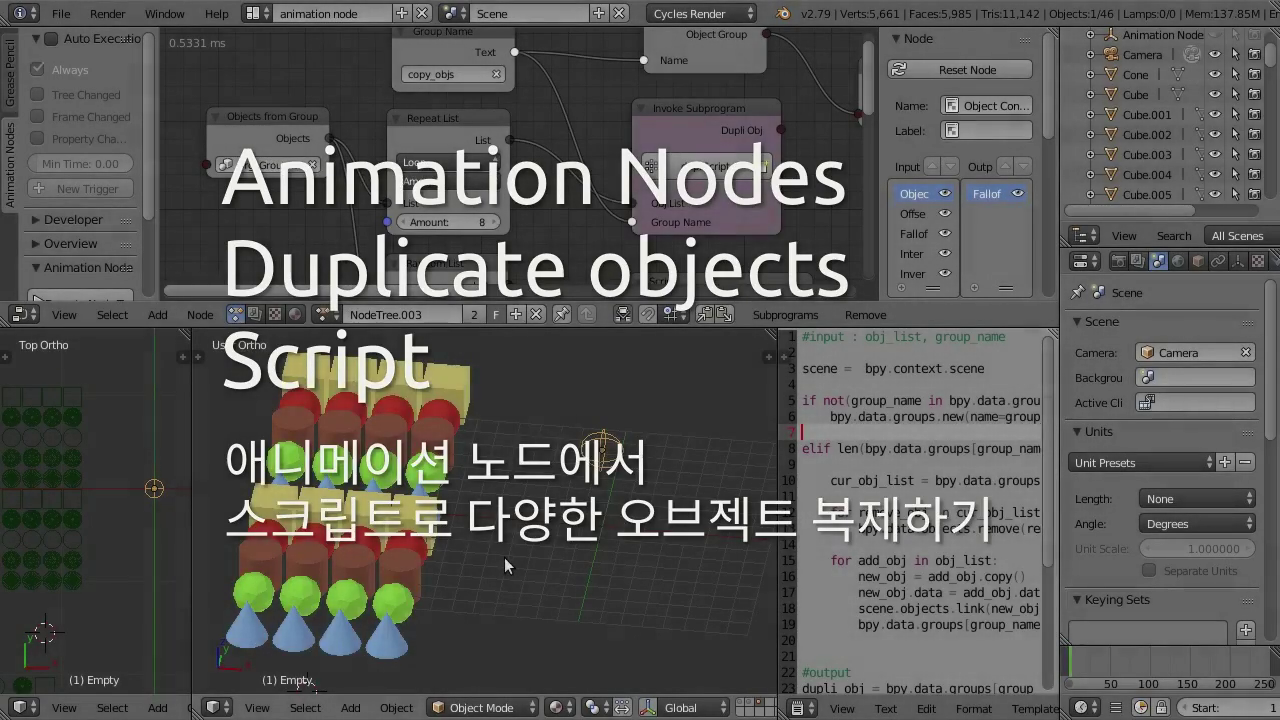
# Step: Turn on Auto Execution, raise the Repeat List amount to 24, and reposition the empty
pyautogui.click(48, 41)
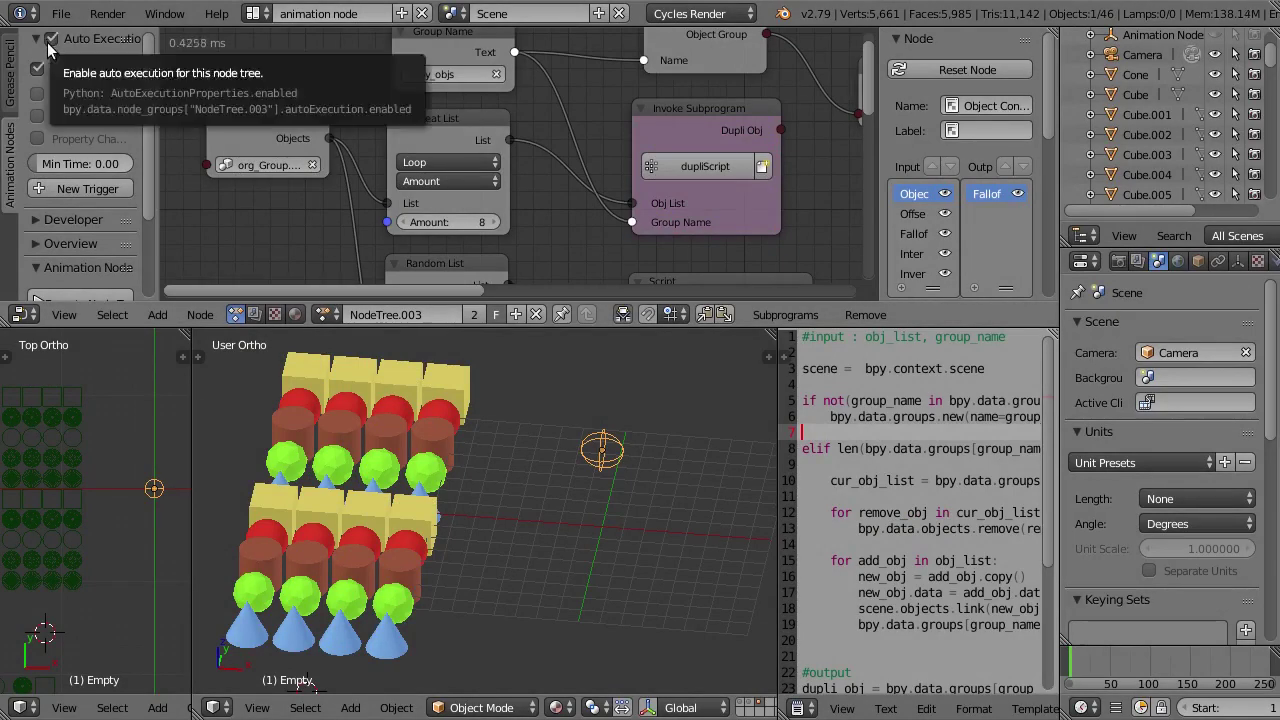
pyautogui.click(494, 222)
pyautogui.click(494, 222)
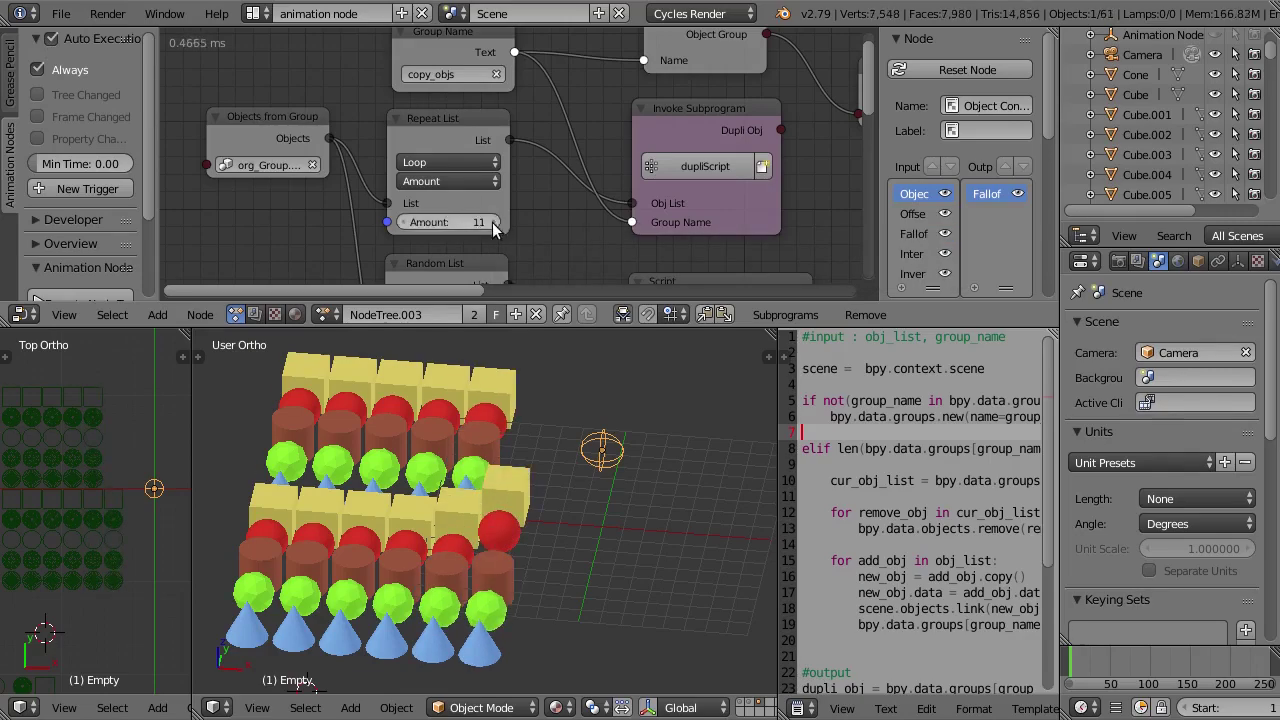
pyautogui.click(493, 222)
pyautogui.click(491, 222)
pyautogui.click(491, 222)
pyautogui.click(491, 222)
pyautogui.click(491, 222)
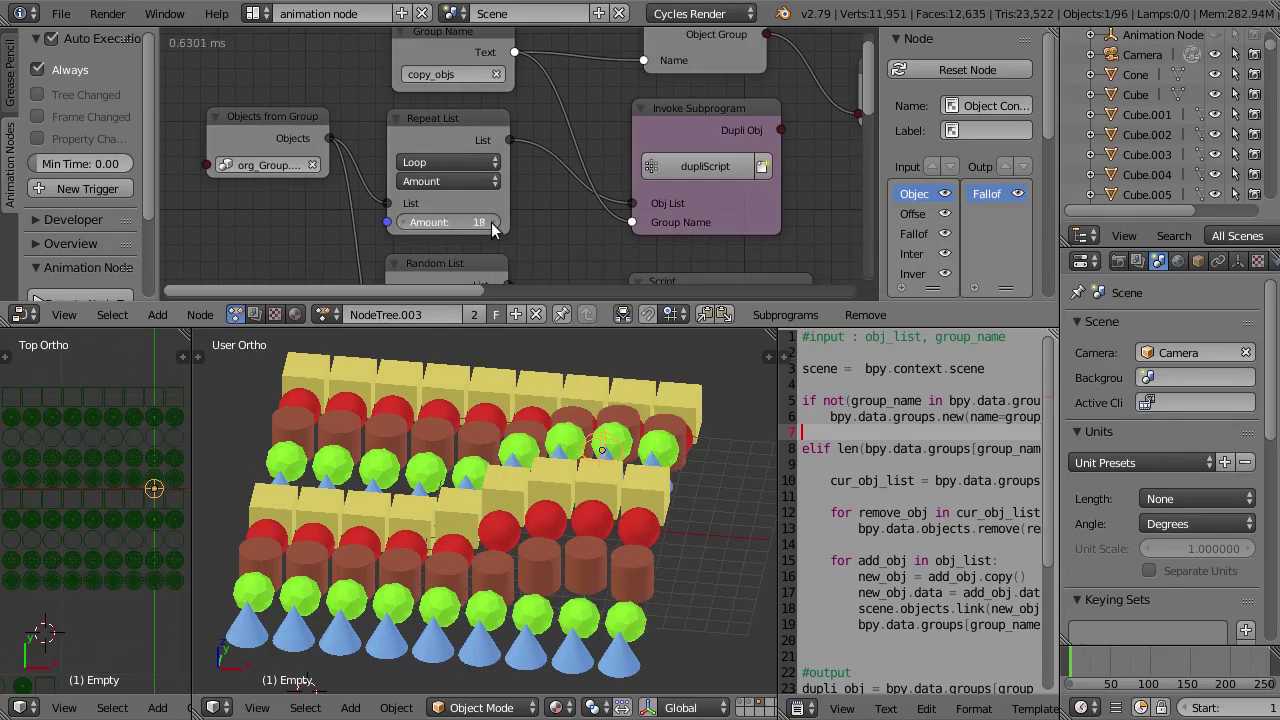
pyautogui.click(491, 222)
pyautogui.click(491, 222)
pyautogui.click(491, 222)
pyautogui.click(491, 222)
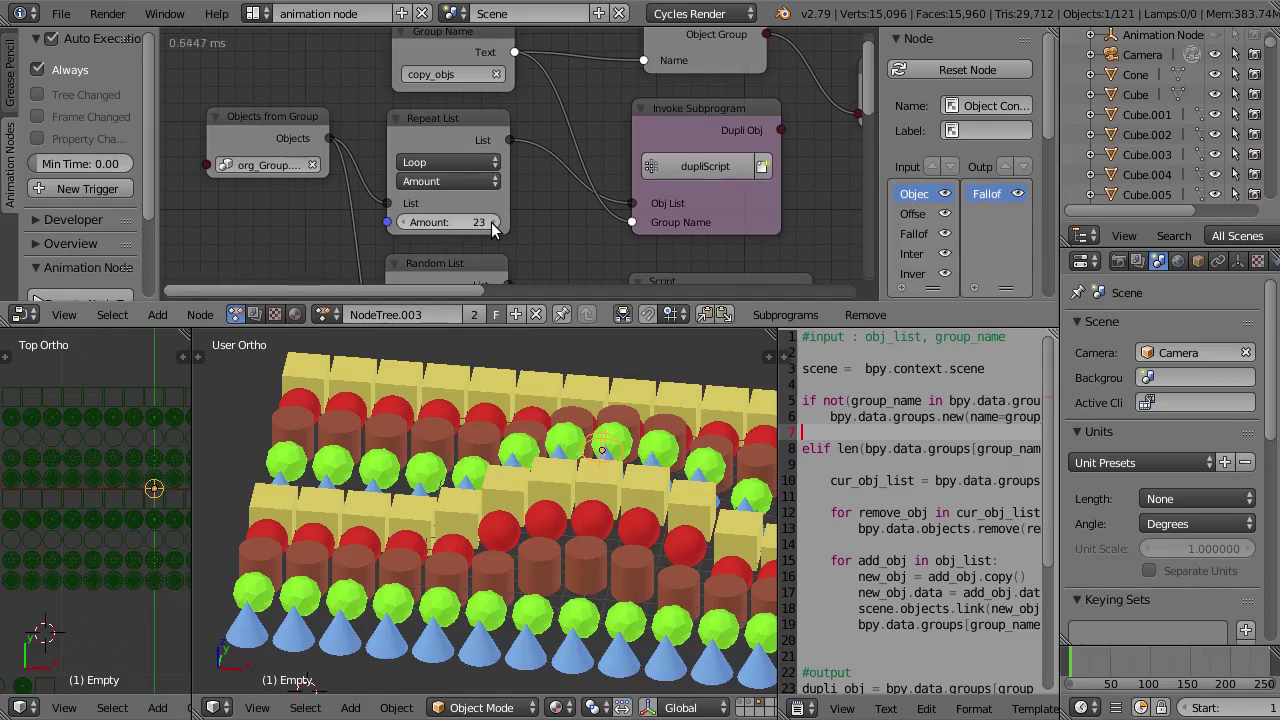
pyautogui.click(491, 222)
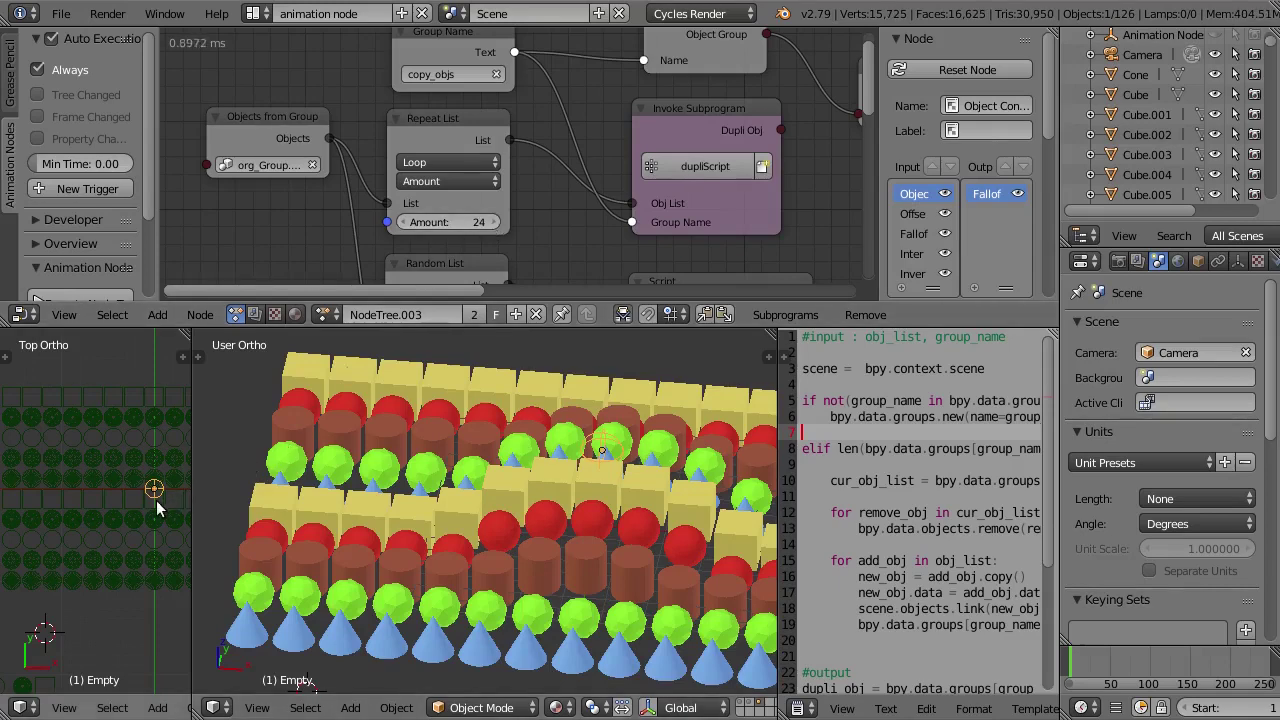
pyautogui.press('g')
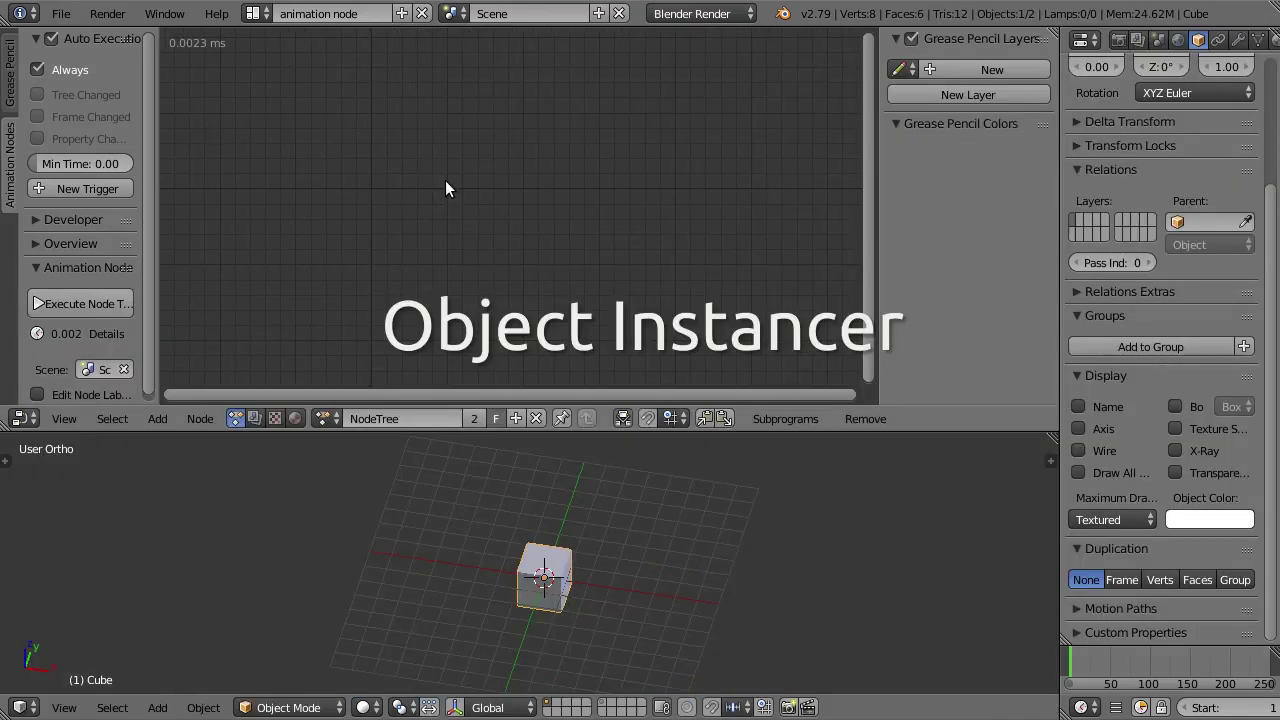
pyautogui.hotkey('shift', 'a')
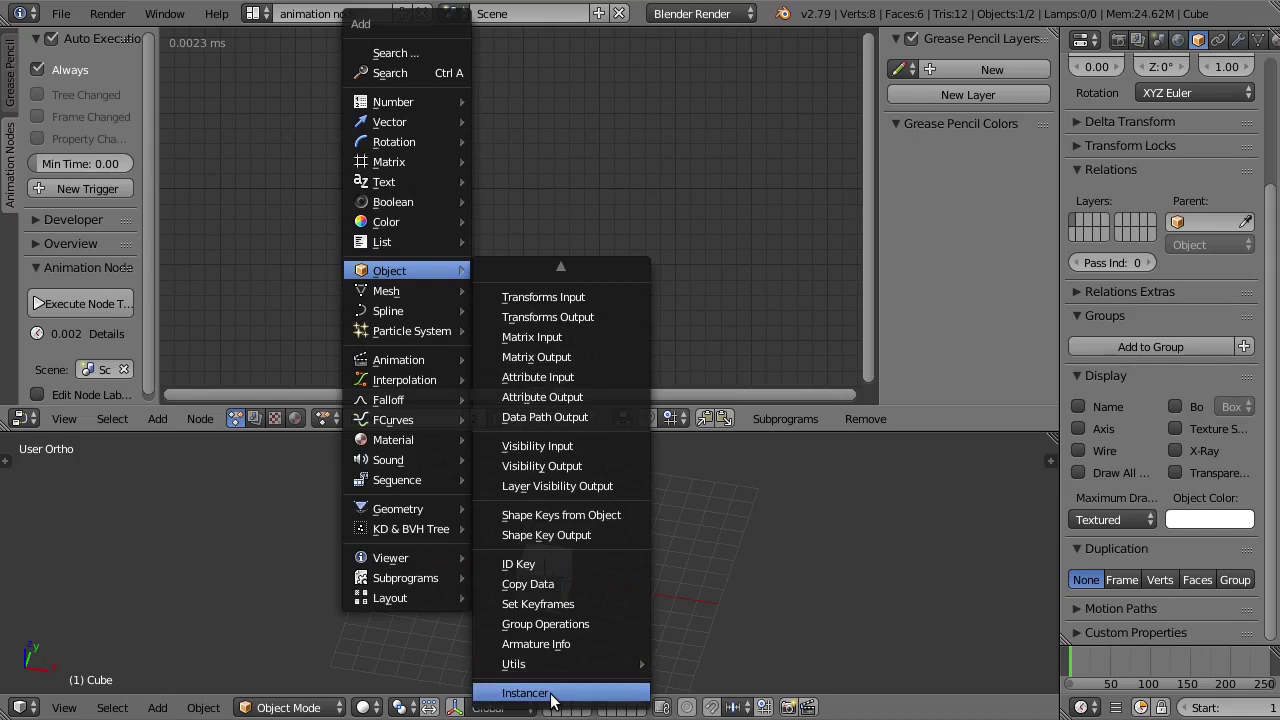
# Step: Add an Object Instancer node with Cube as its source object
pyautogui.click(550, 693)
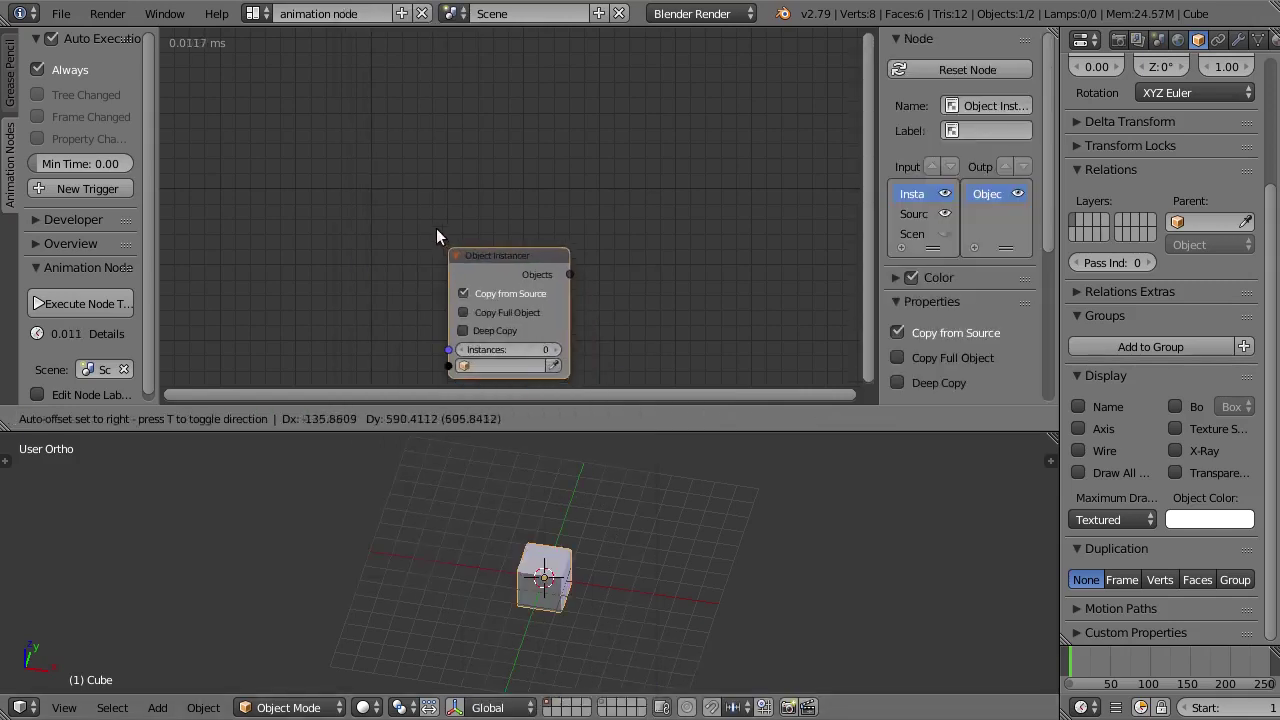
pyautogui.click(418, 171)
pyautogui.click(526, 288)
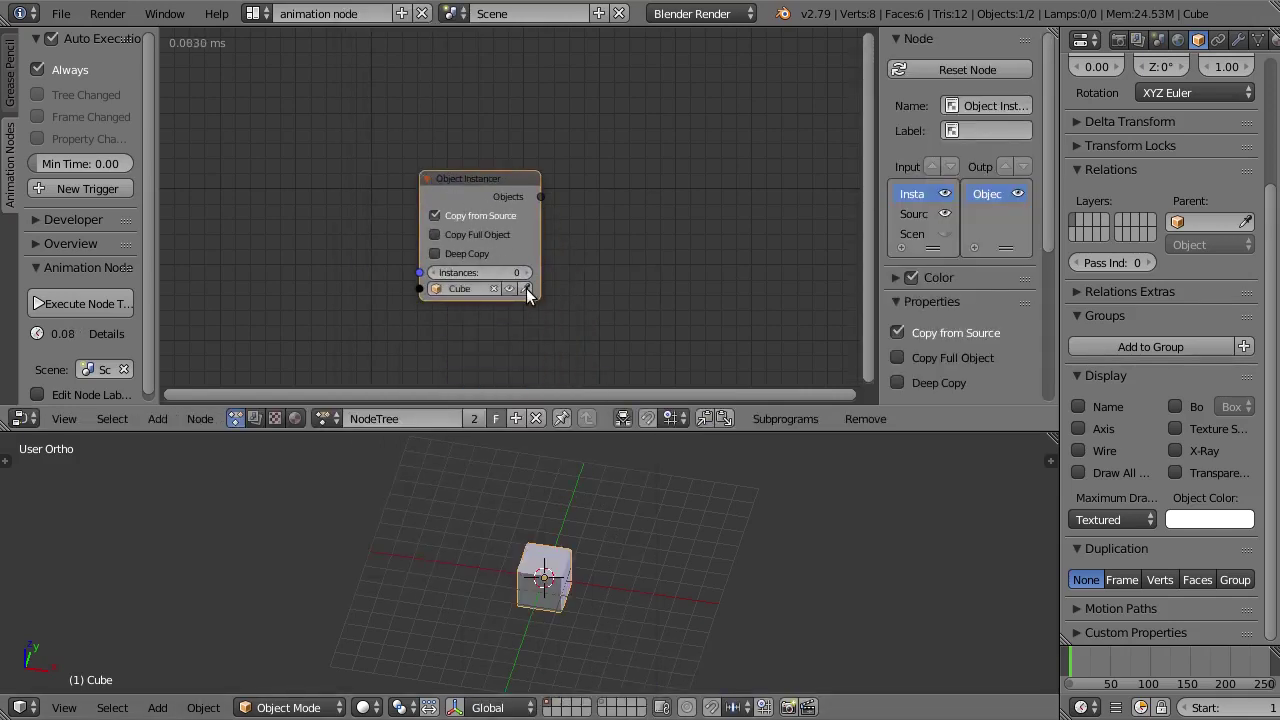
pyautogui.moveTo(497, 176); pyautogui.dragTo(423, 117)
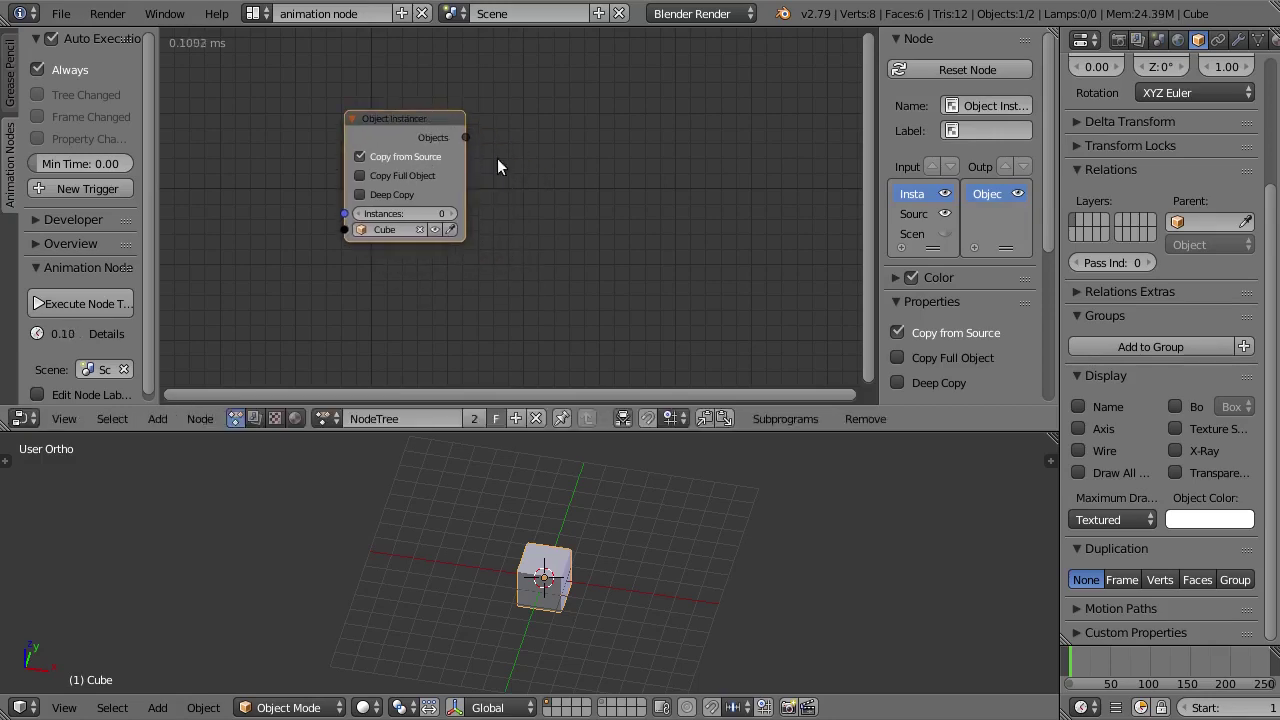
# Step: Add an Object Matrix Output node and link the instancer's Objects into it
pyautogui.hotkey('shift', 'a')
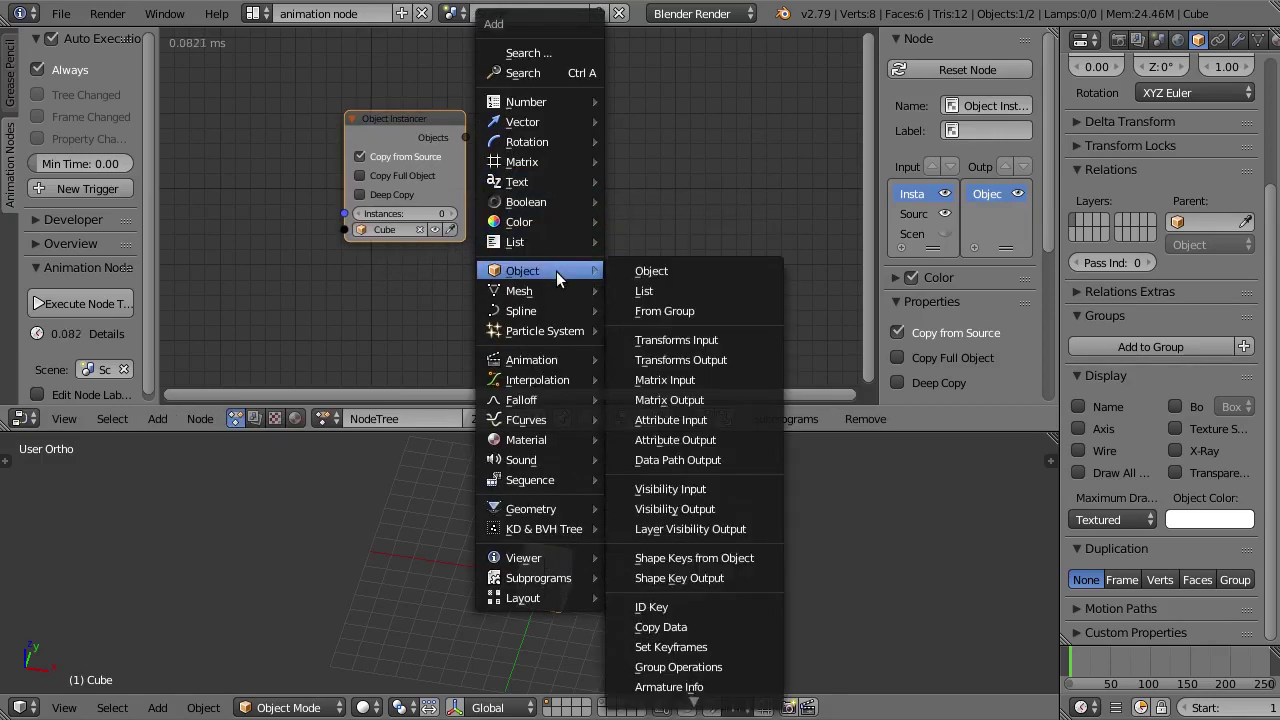
pyautogui.click(710, 400)
pyautogui.click(608, 127)
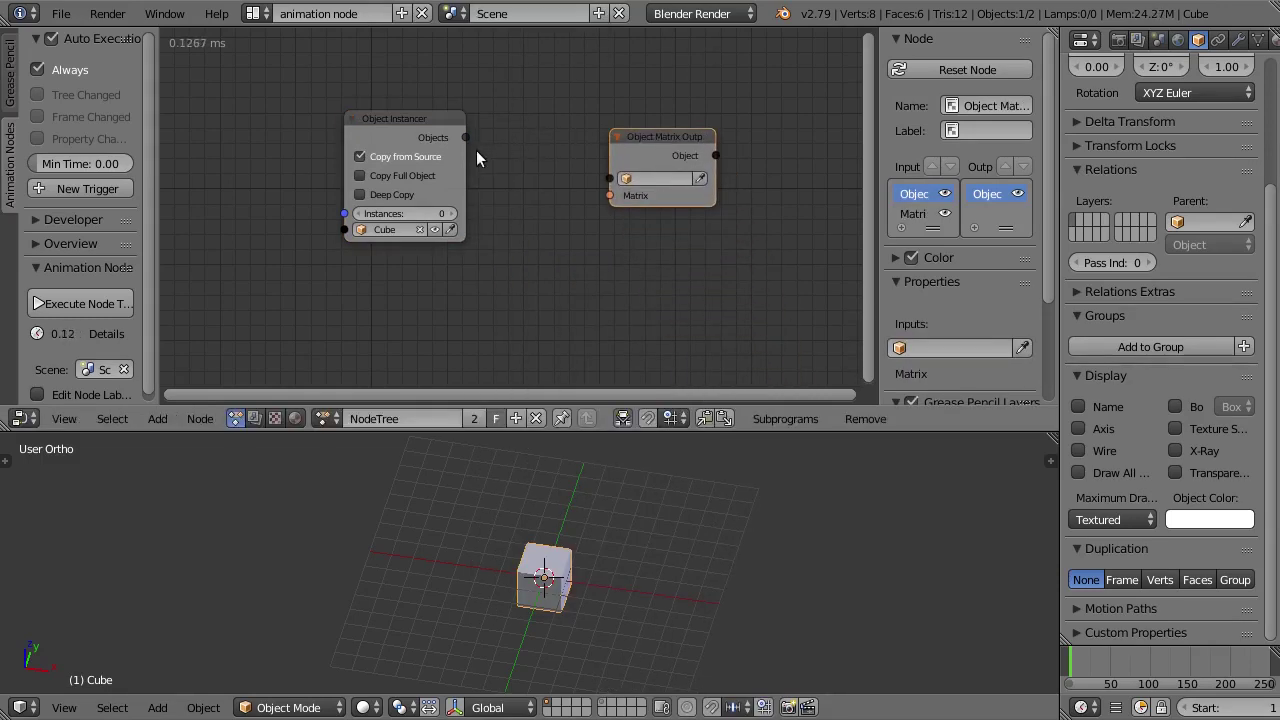
pyautogui.moveTo(465, 137); pyautogui.dragTo(609, 178)
pyautogui.moveTo(588, 237); pyautogui.dragTo(590, 200, button='middle')
pyautogui.hotkey('shift', 'a')
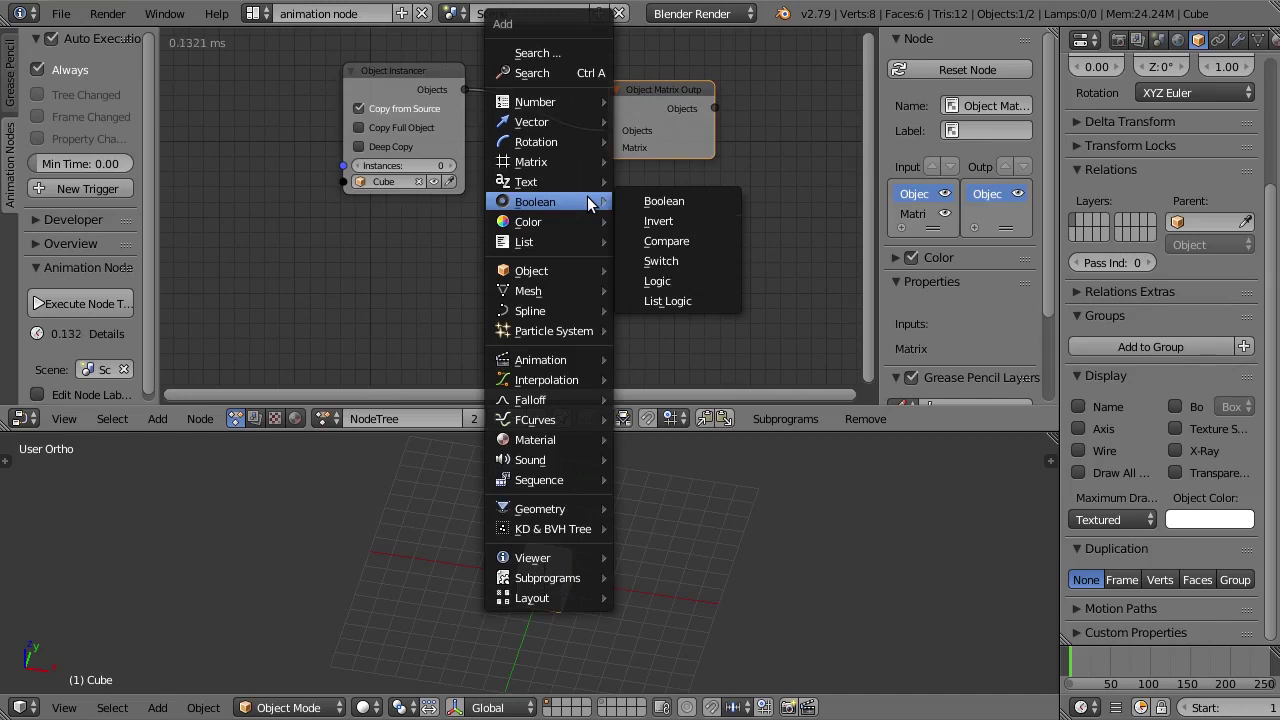
# Step: Add a Distribute Matrices node feeding the Matrix Output, and move the original cube left
pyautogui.click(670, 315)
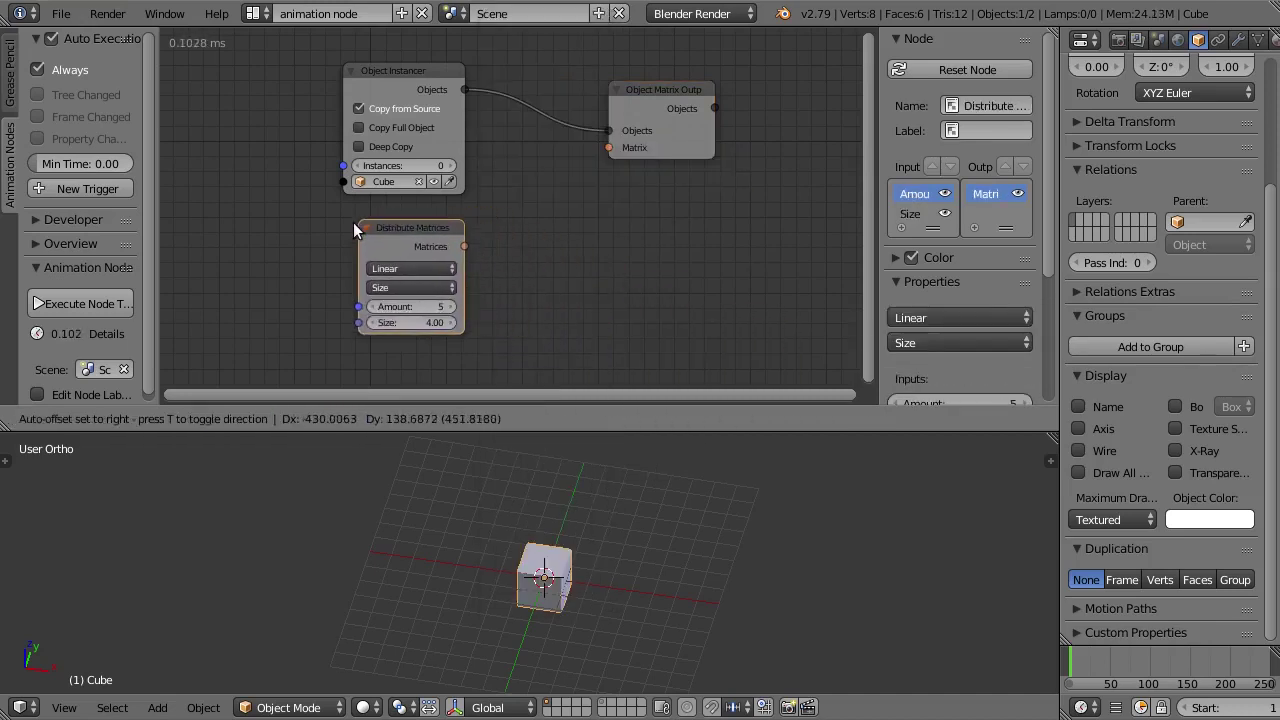
pyautogui.click(350, 232)
pyautogui.moveTo(460, 249); pyautogui.dragTo(608, 148)
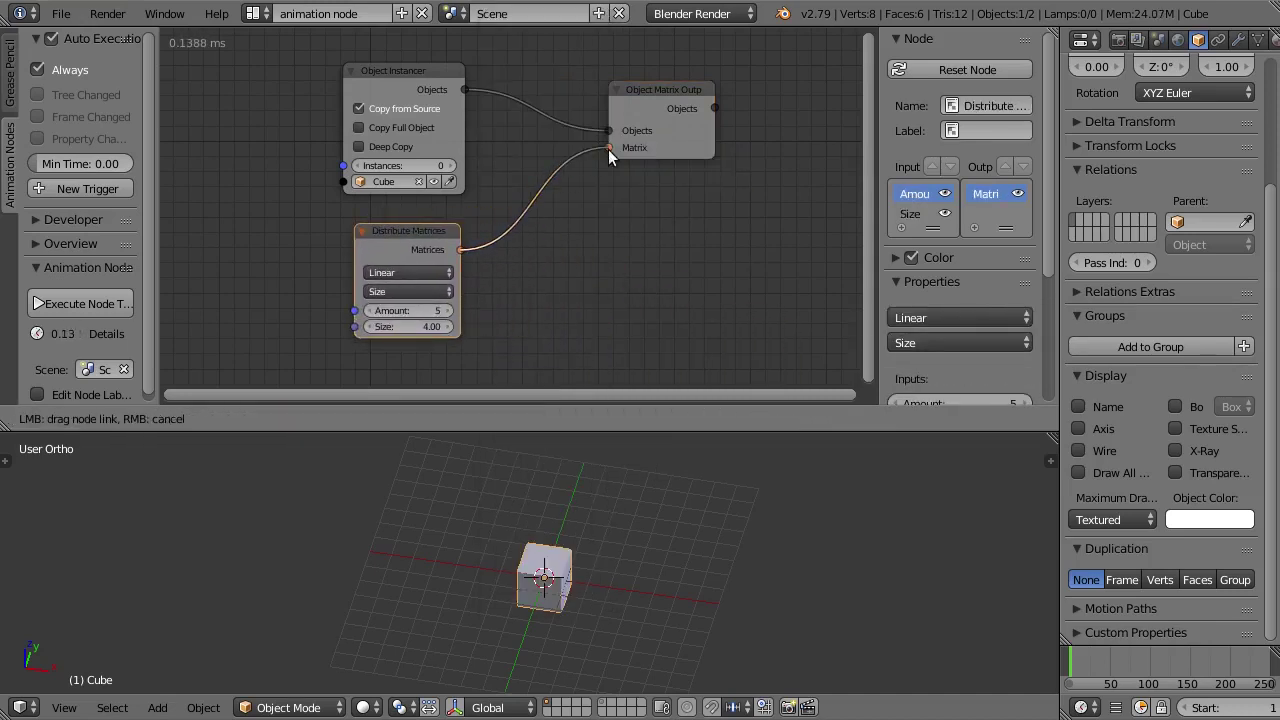
pyautogui.press('g')
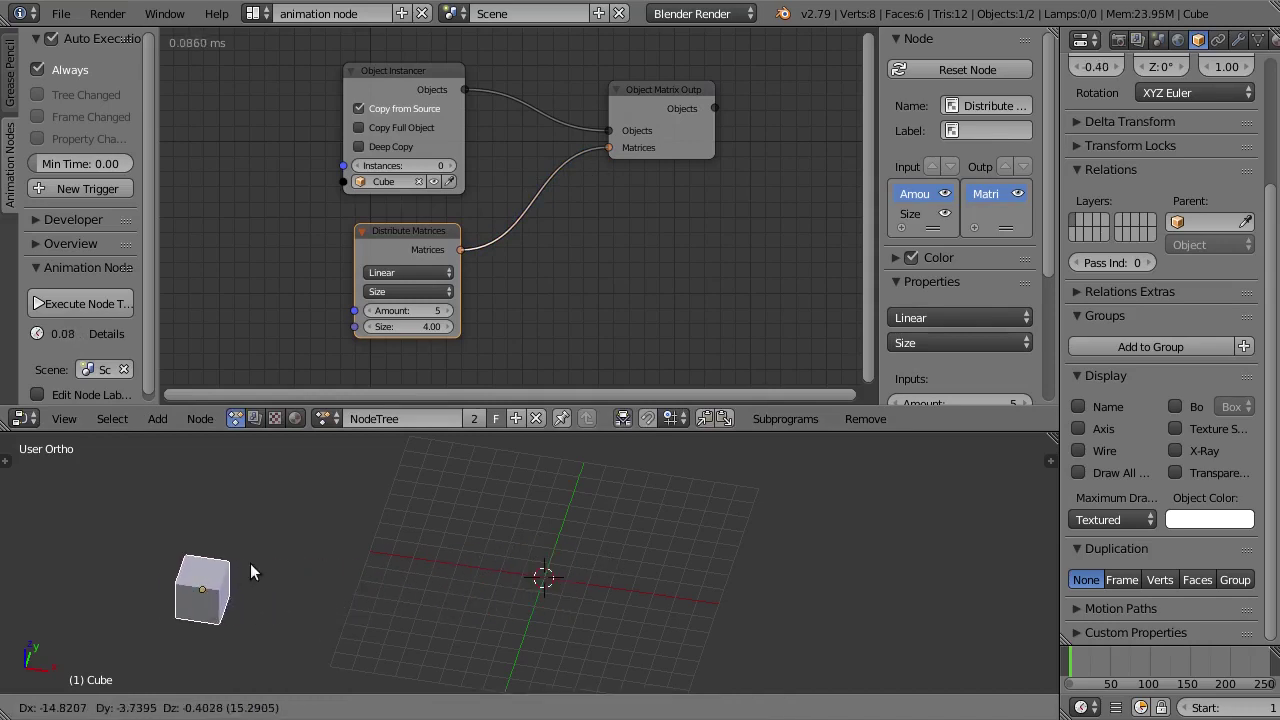
pyautogui.click(235, 575)
# Step: Set the instancer's Instances count to 20
pyautogui.click(449, 166)
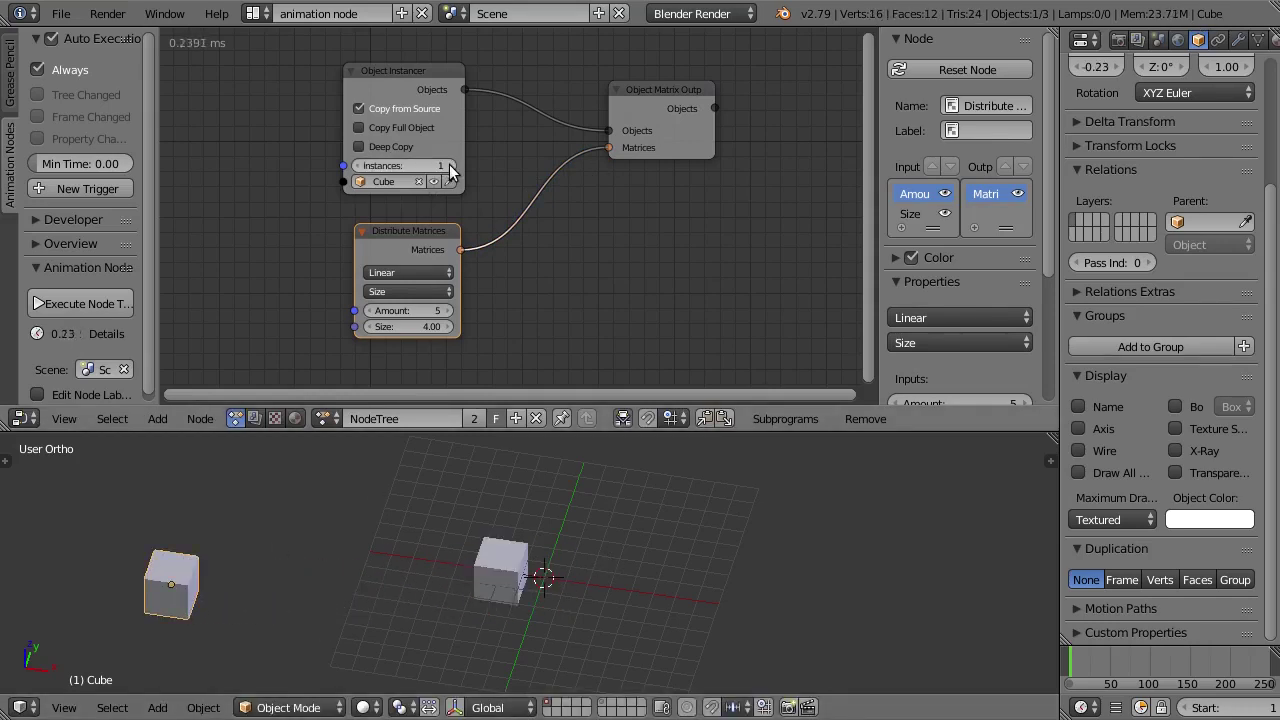
pyautogui.click(449, 166)
pyautogui.click(449, 166)
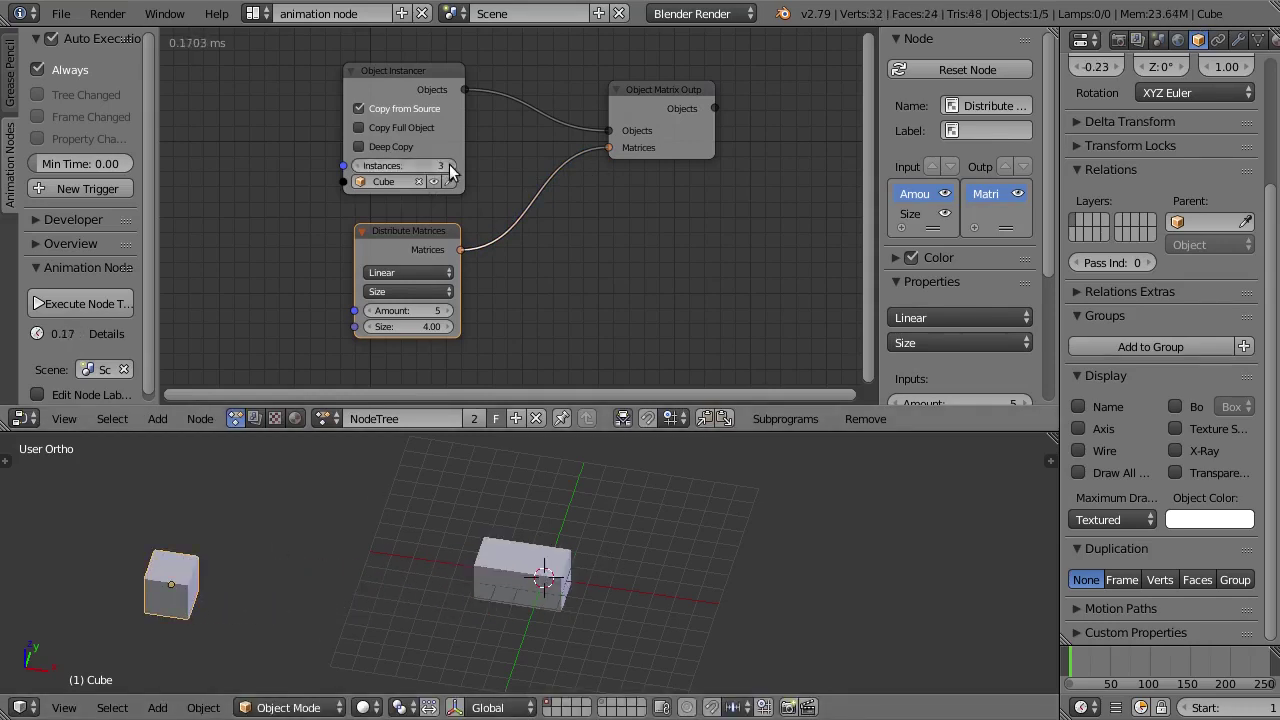
pyautogui.click(449, 166)
pyautogui.click(449, 166)
pyautogui.click(449, 166)
pyautogui.click(449, 166)
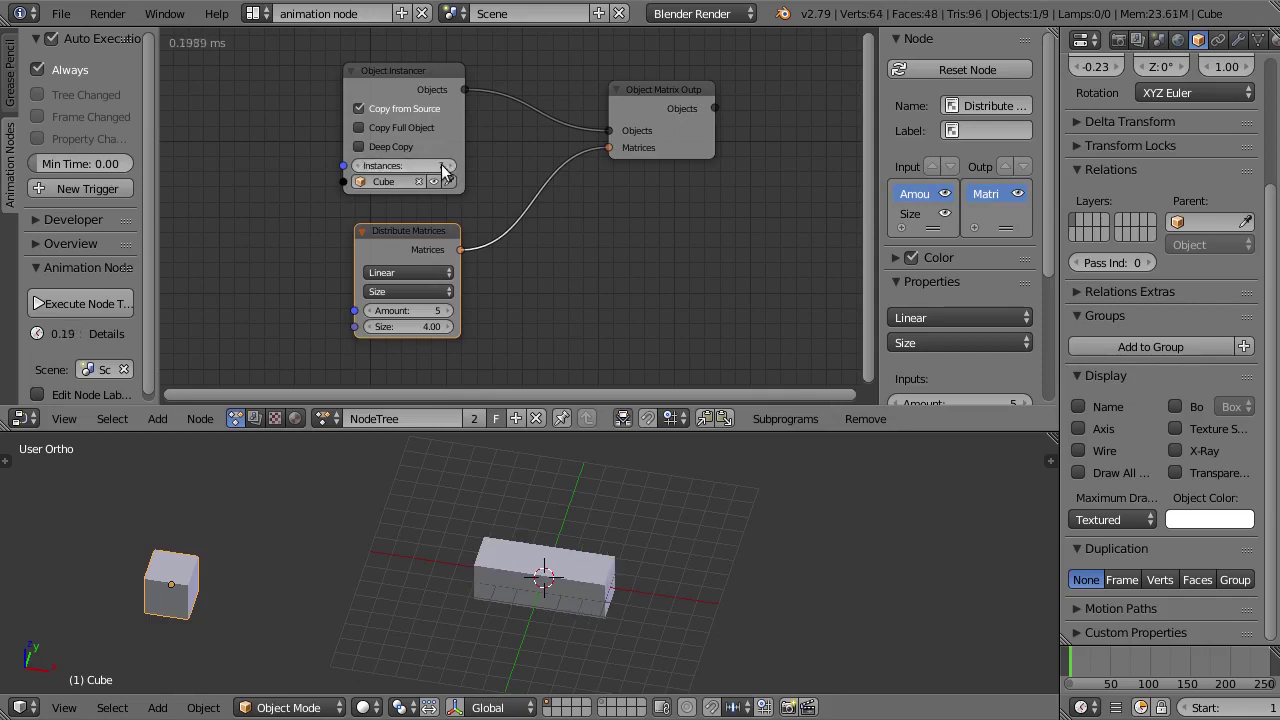
pyautogui.click(433, 165)
pyautogui.write('0')
pyautogui.press('Return')
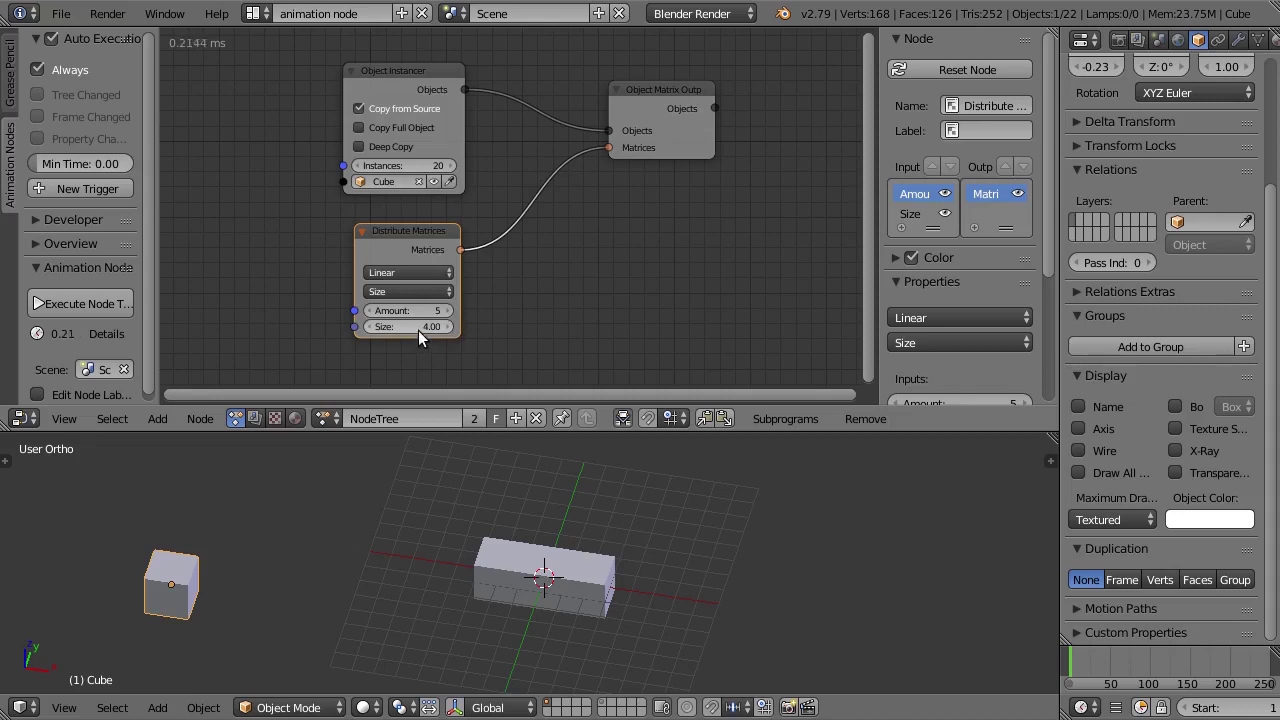
# Step: Switch Distribute Matrices to Grid with 5 X divisions, 4 Y divisions and width 9.89
pyautogui.click(404, 270)
pyautogui.click(410, 239)
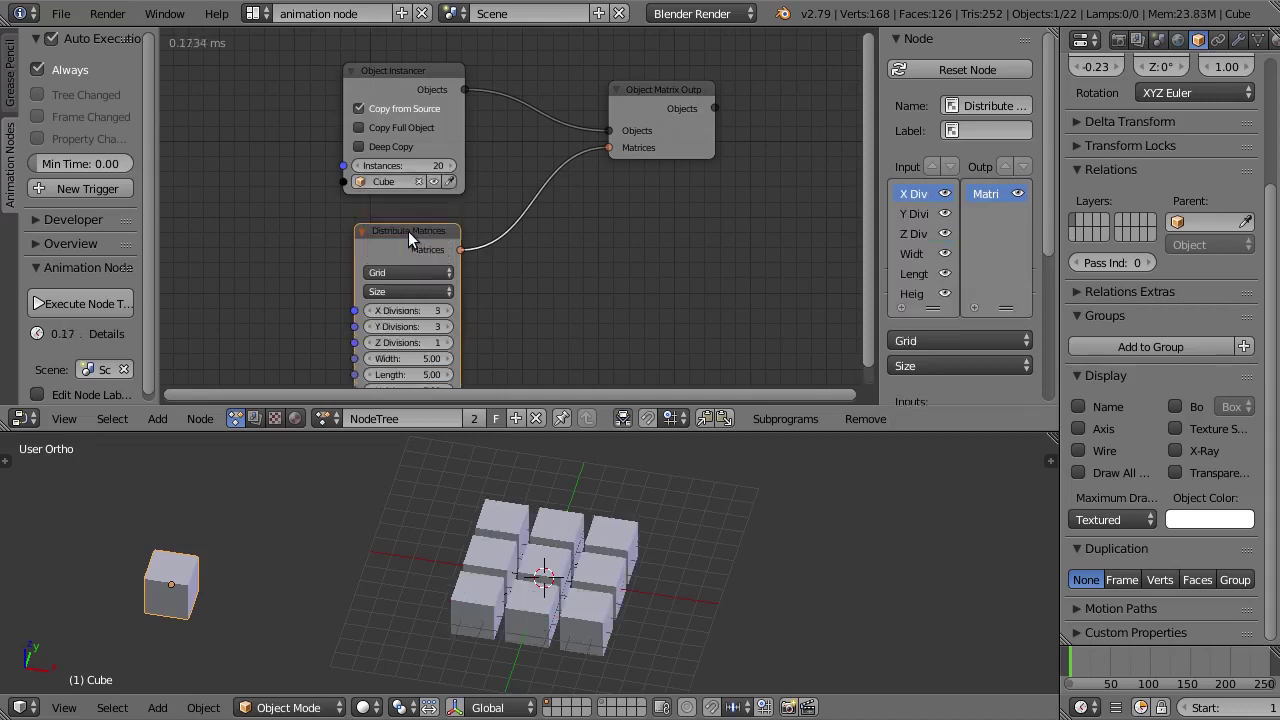
pyautogui.click(416, 311)
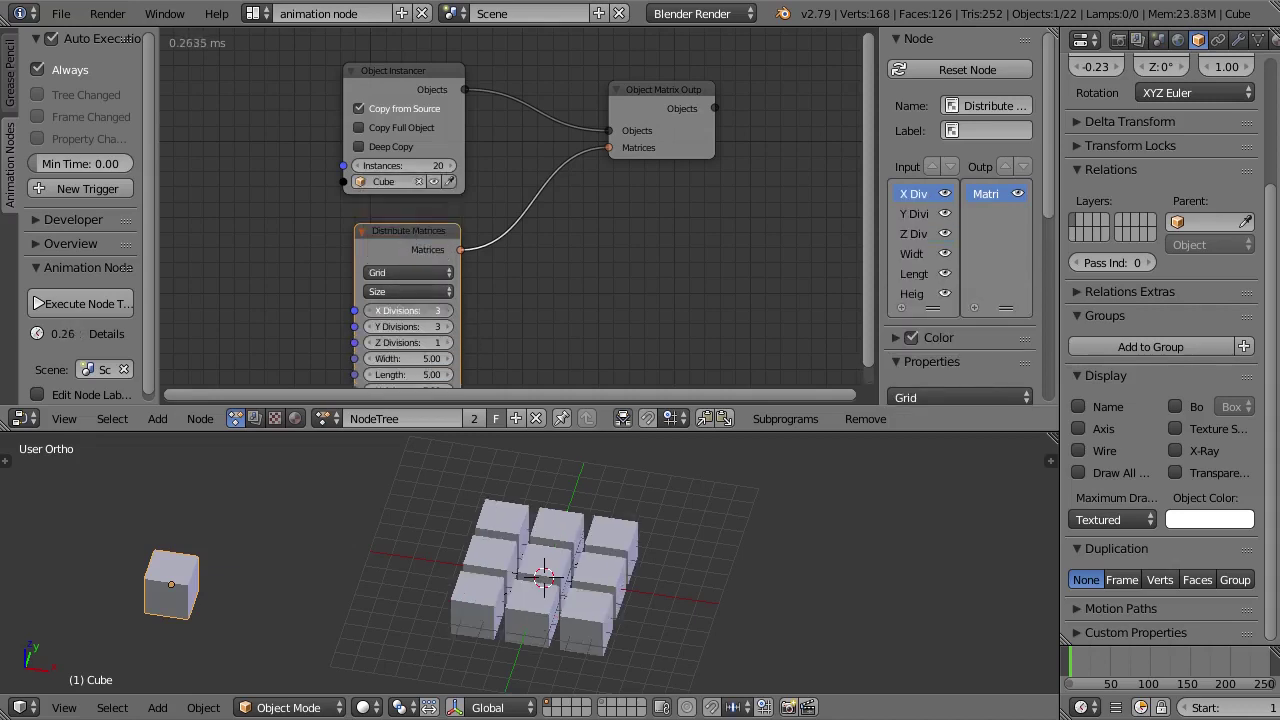
pyautogui.write('5')
pyautogui.press('Return')
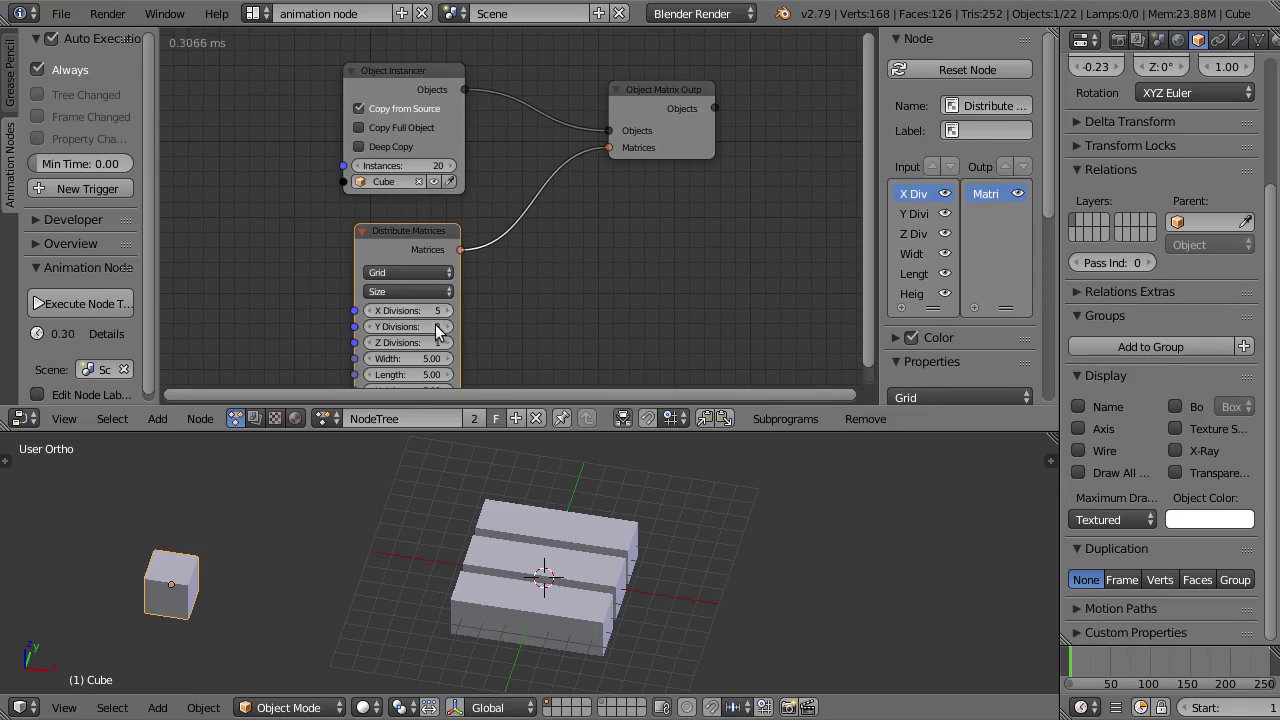
pyautogui.click(425, 327)
pyautogui.write('4')
pyautogui.press('Return')
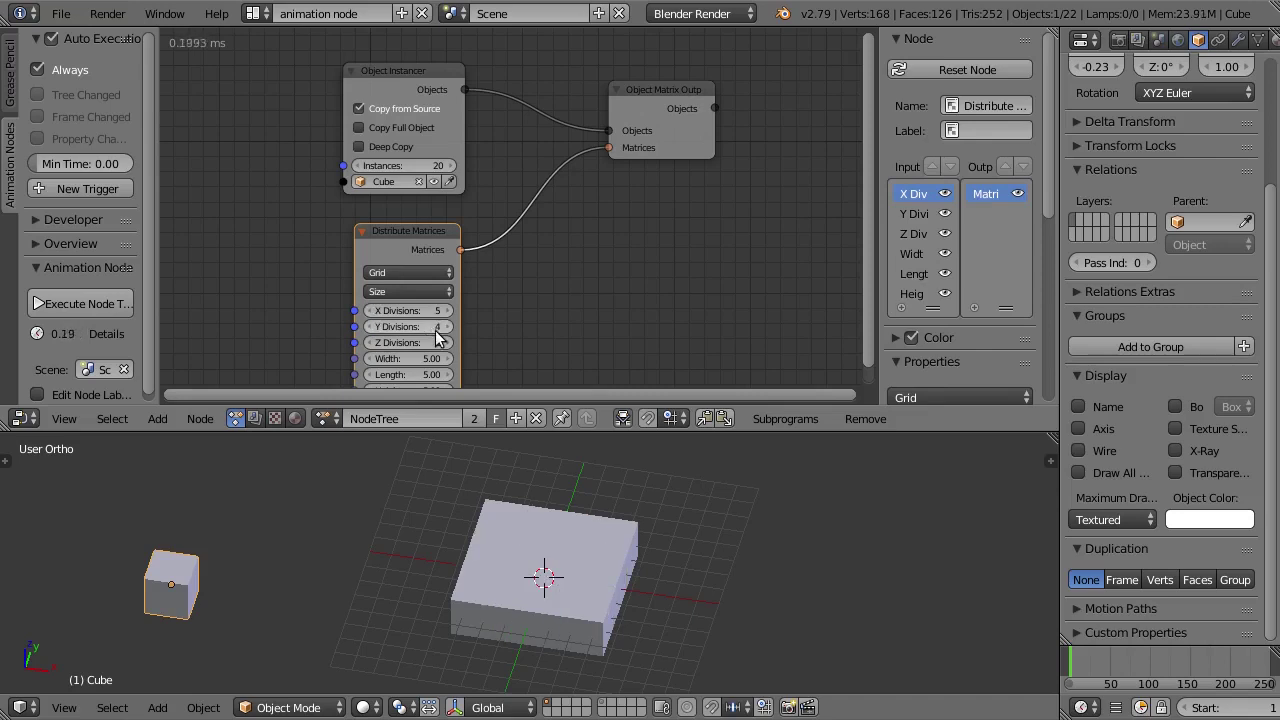
pyautogui.moveTo(554, 360); pyautogui.dragTo(572, 285, button='middle')
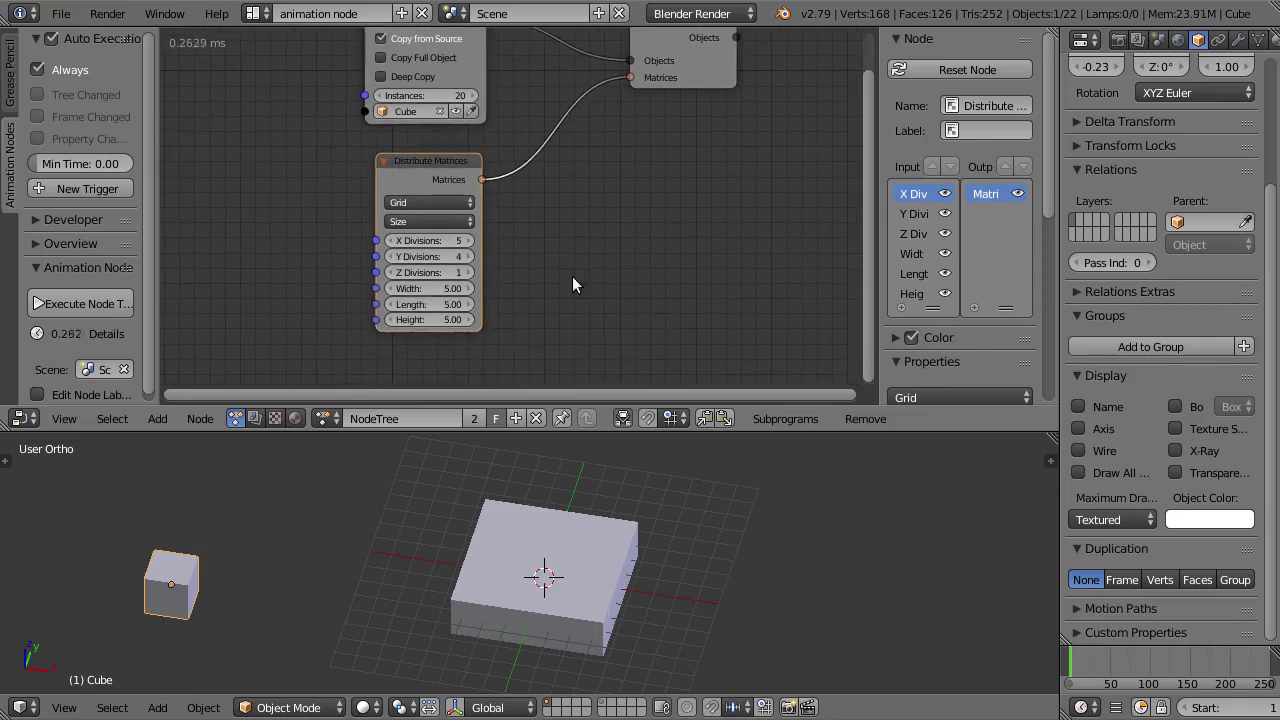
pyautogui.moveTo(427, 290)
pyautogui.mouseDown()
pyautogui.moveTo(425, 306)
pyautogui.moveTo(516, 330)
pyautogui.mouseUp()
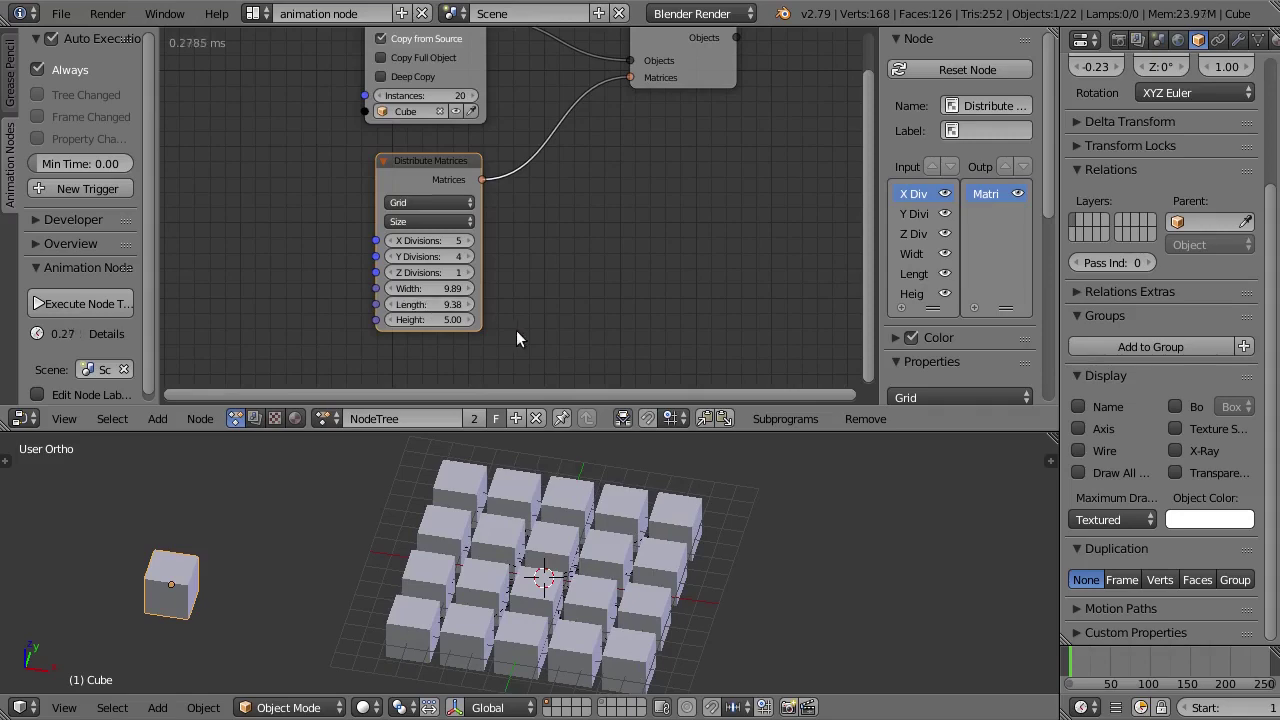
pyautogui.moveTo(252, 259); pyautogui.dragTo(291, 313, button='middle')
pyautogui.hotkey('shift', 'a')
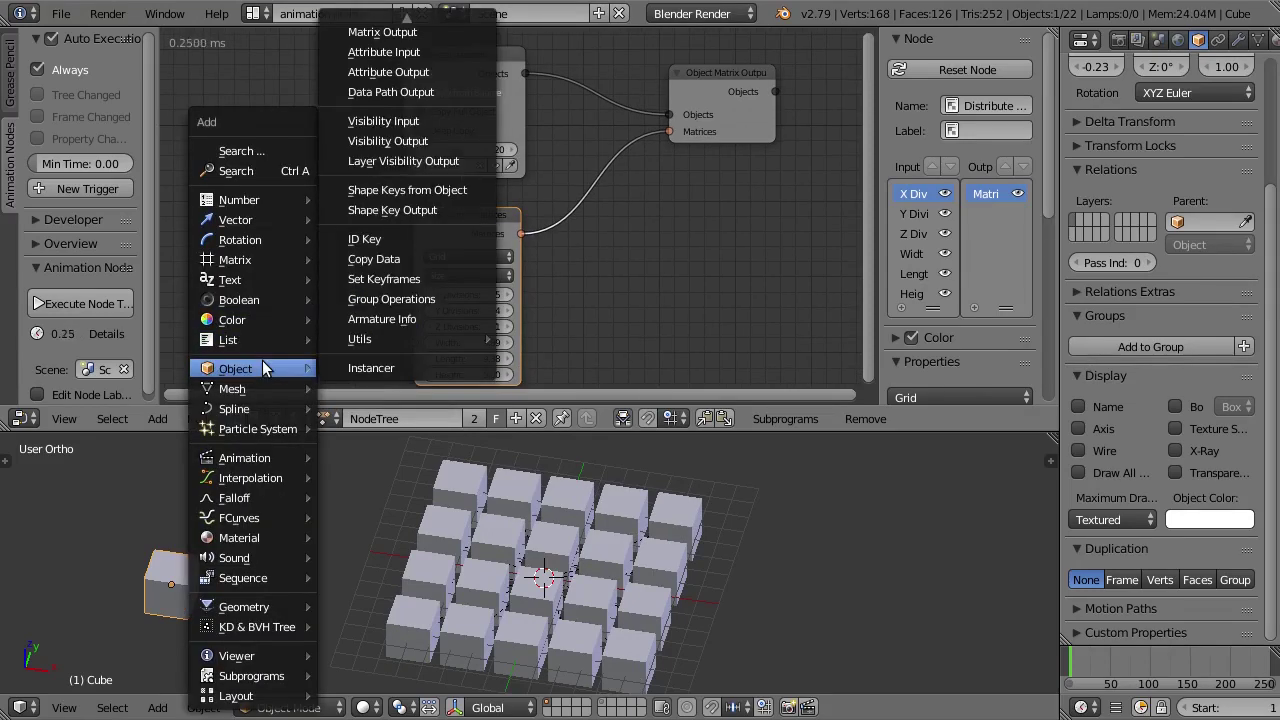
pyautogui.moveTo(236, 368)
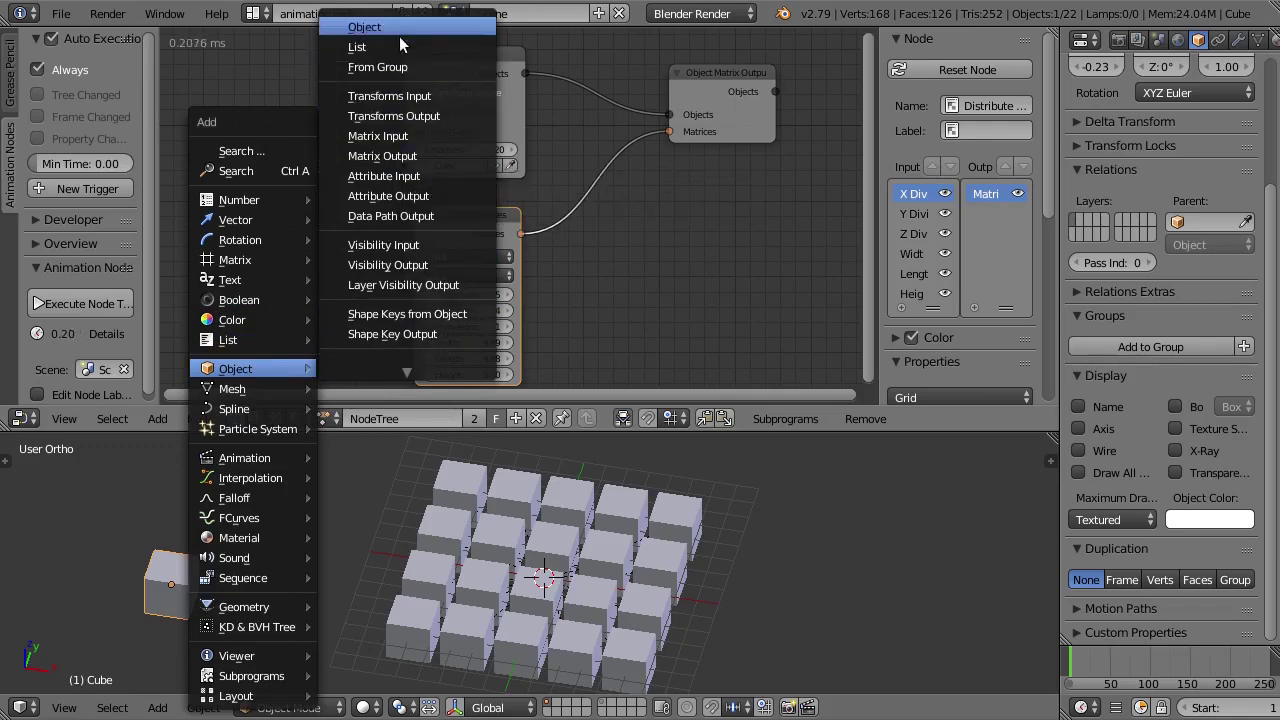
# Step: Add an Objects from Group node and snap the 3D cursor to the cube
pyautogui.click(390, 63)
pyautogui.click(230, 170)
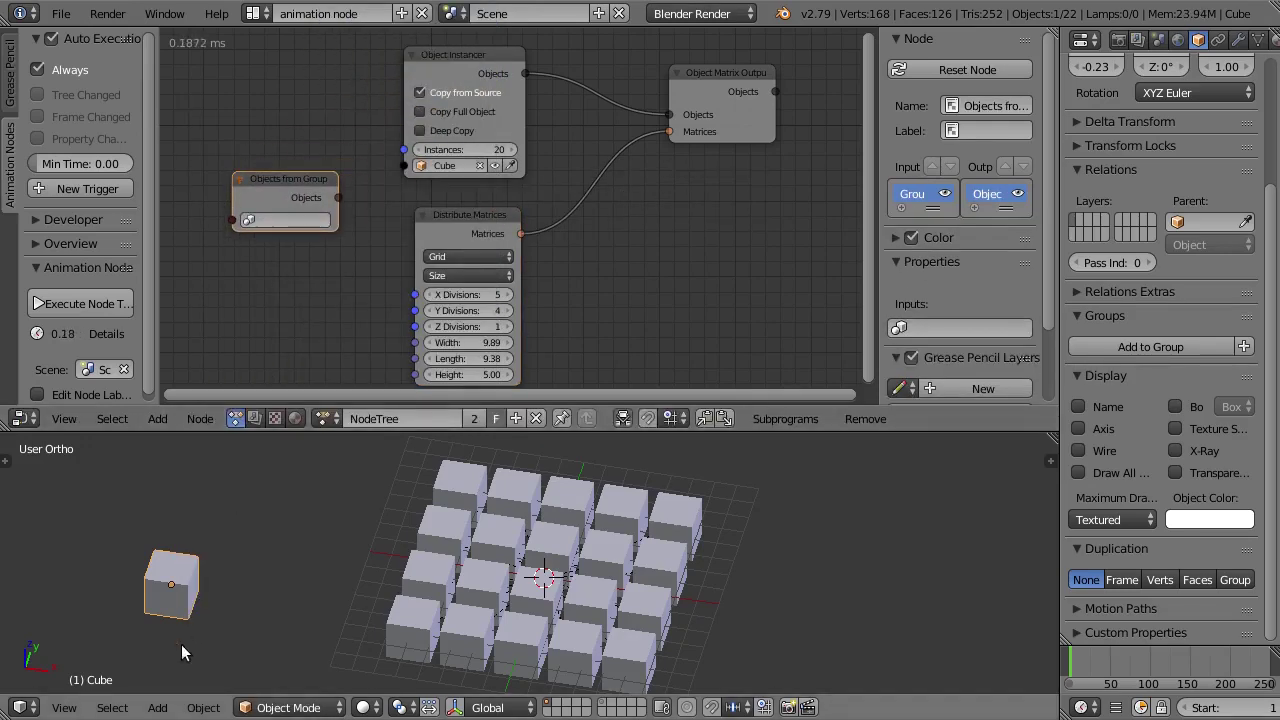
pyautogui.hotkey('shift', 's')
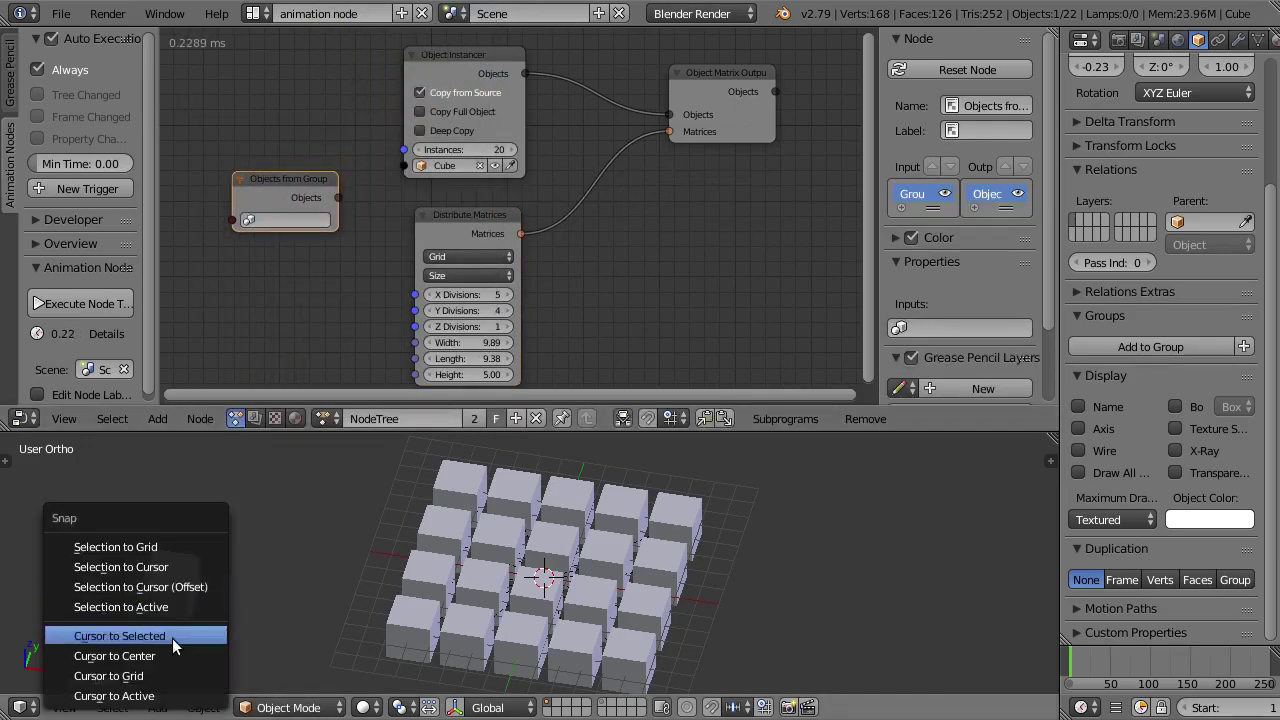
pyautogui.click(172, 638)
# Step: Add a UV sphere and place it to the right of the cube
pyautogui.hotkey('shift', 'a')
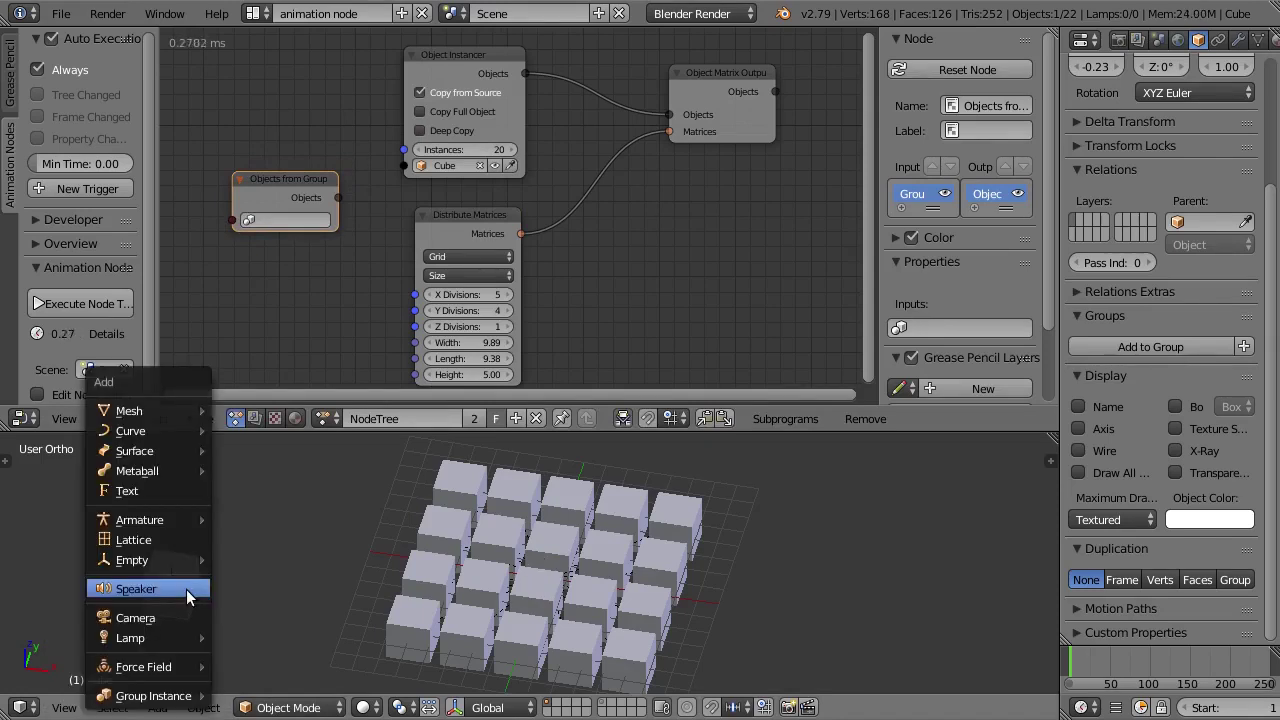
pyautogui.moveTo(129, 411)
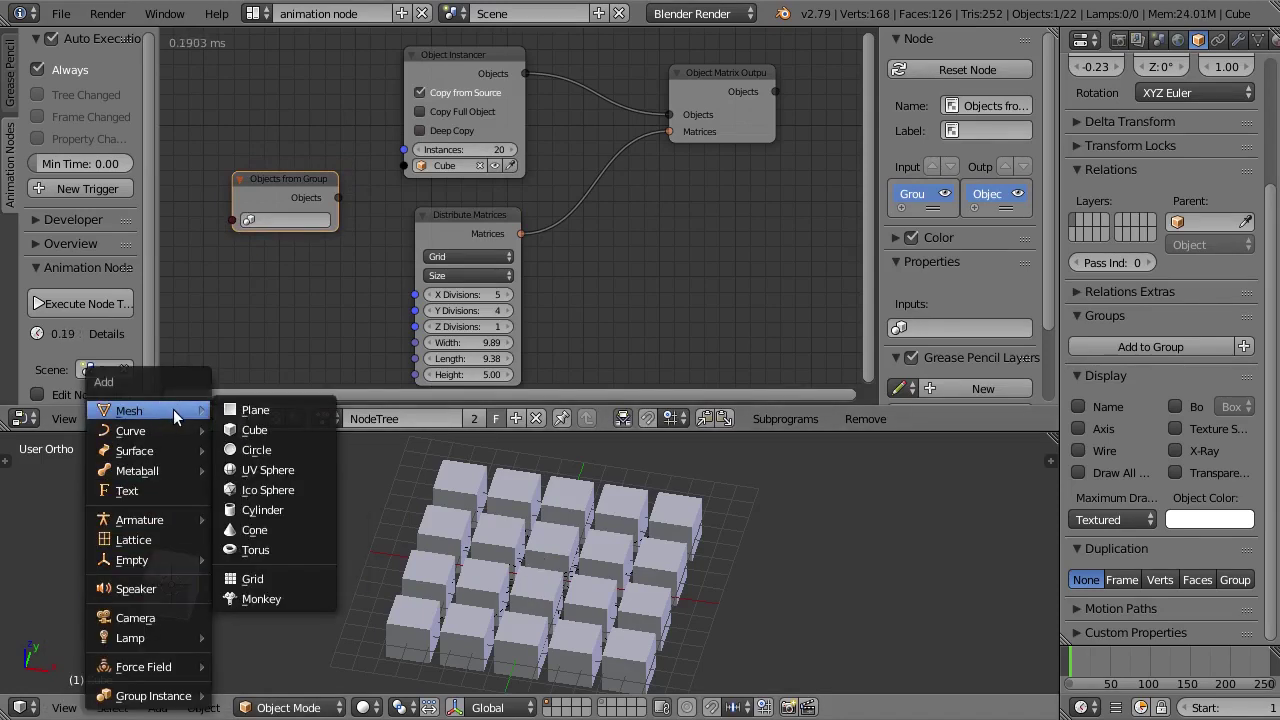
pyautogui.click(255, 470)
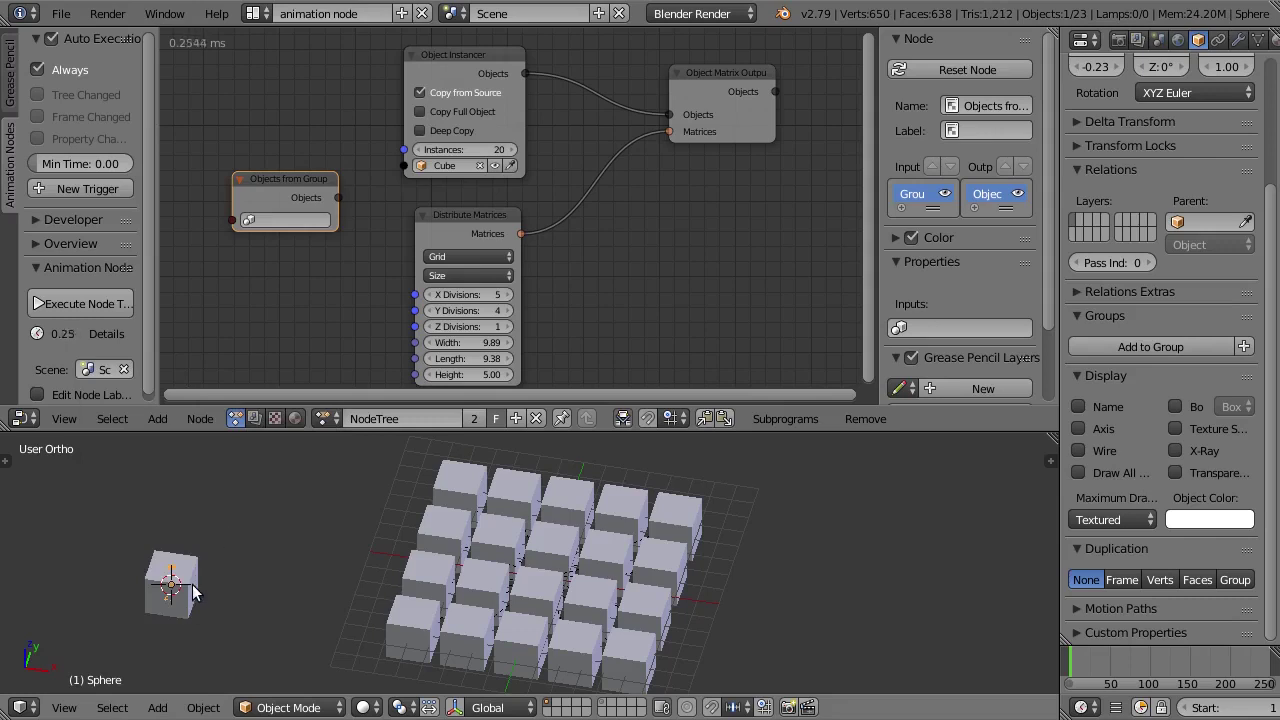
pyautogui.press('g')
pyautogui.click(243, 588)
# Step: Put the cube in a new group and select 'Group' in the Objects from Group node
pyautogui.keyDown('shift'); pyautogui.rightClick(178, 598); pyautogui.keyUp('shift')
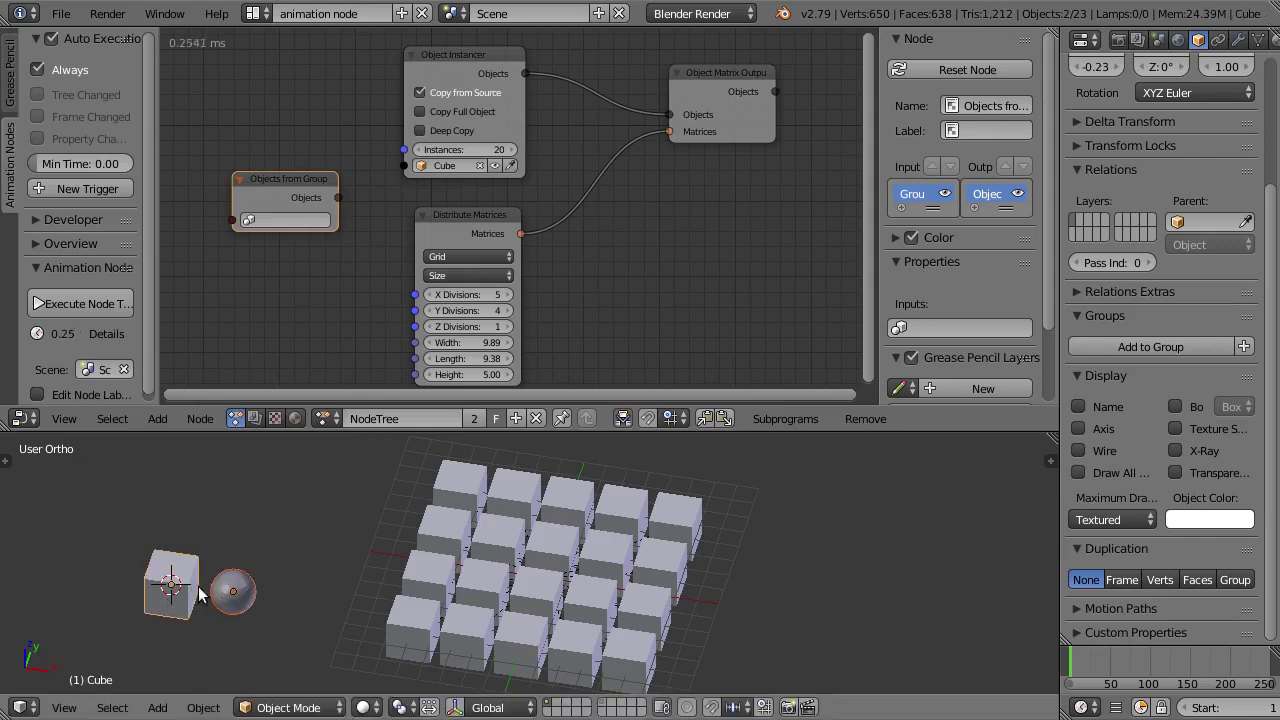
pyautogui.hotkey('ctrl', 'g')
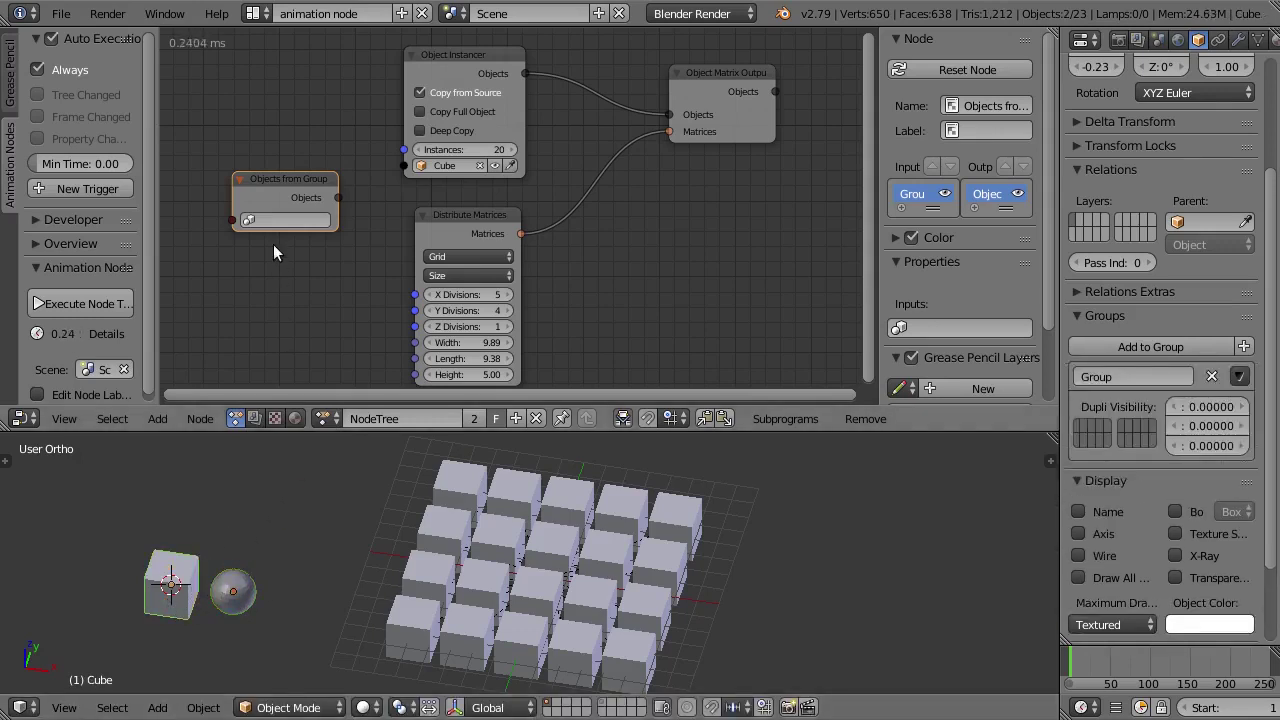
pyautogui.click(270, 219)
pyautogui.click(272, 248)
pyautogui.moveTo(339, 198); pyautogui.dragTo(400, 175)
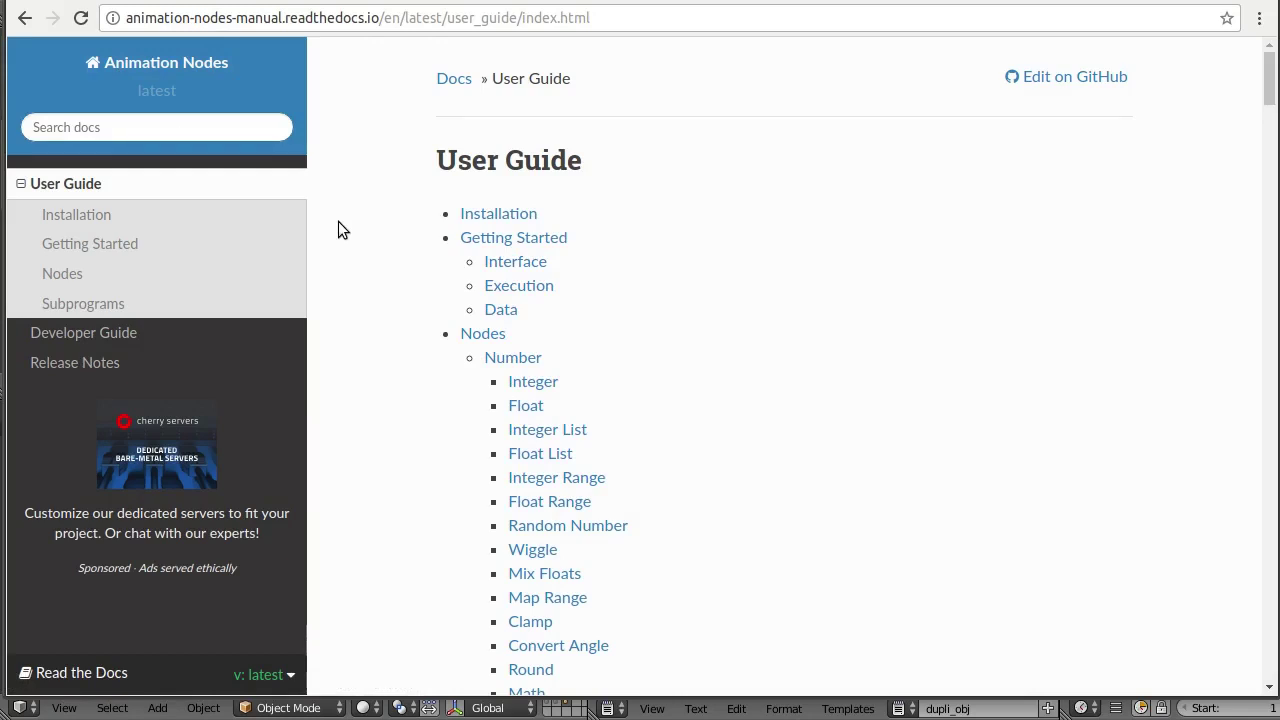
# Step: Go to the Subprograms > Script page of the user guide and scroll to Example 2
pyautogui.click(85, 305)
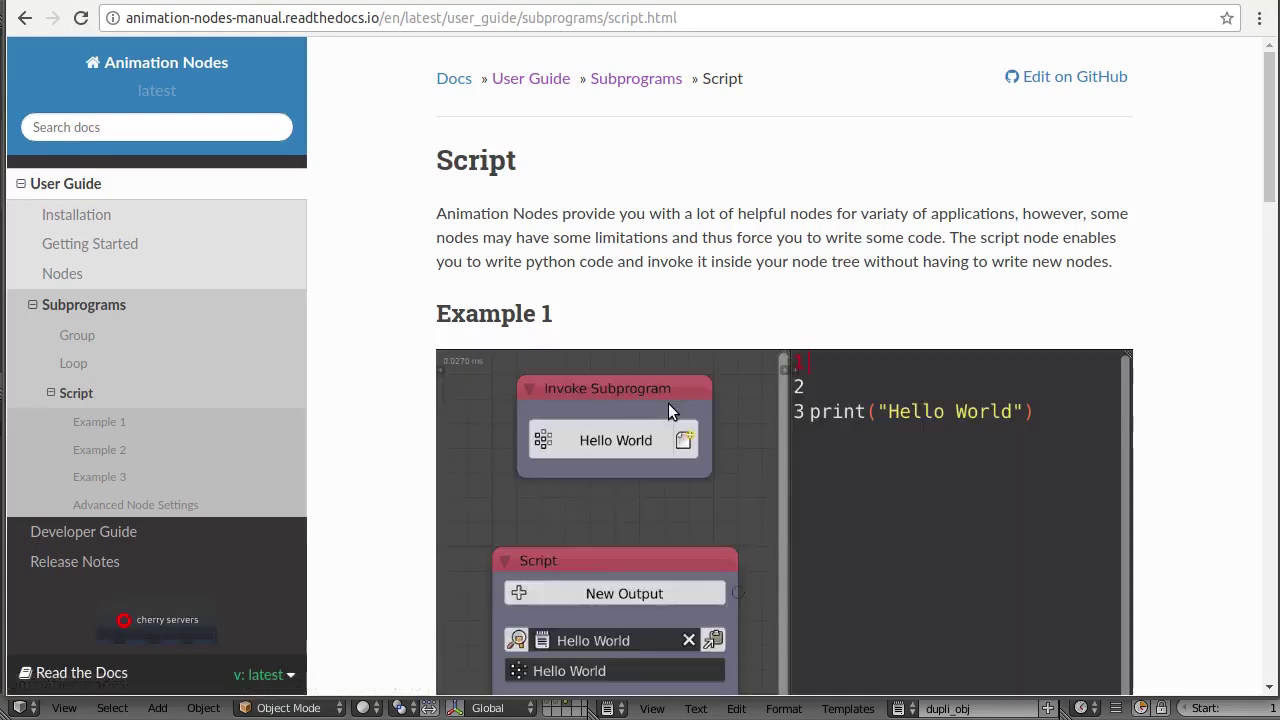
pyautogui.scroll(-2, 883, 452)
pyautogui.scroll(-3, 883, 452)
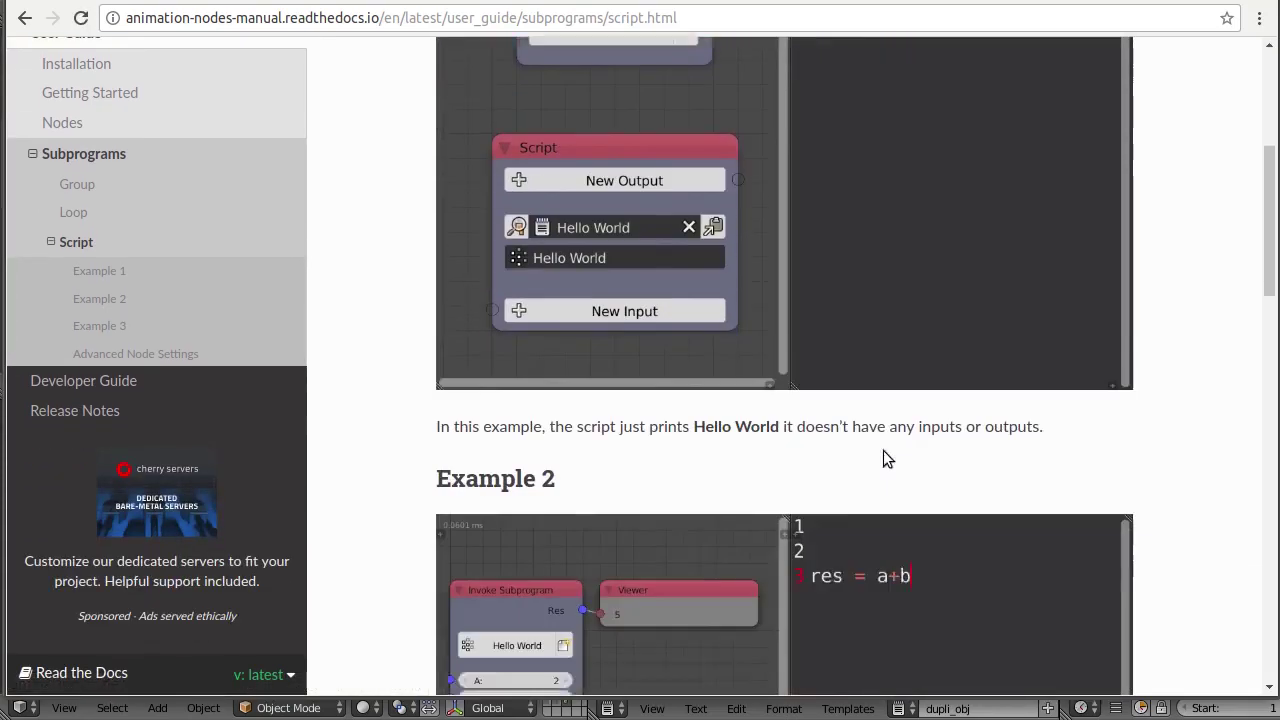
pyautogui.scroll(-3, 883, 452)
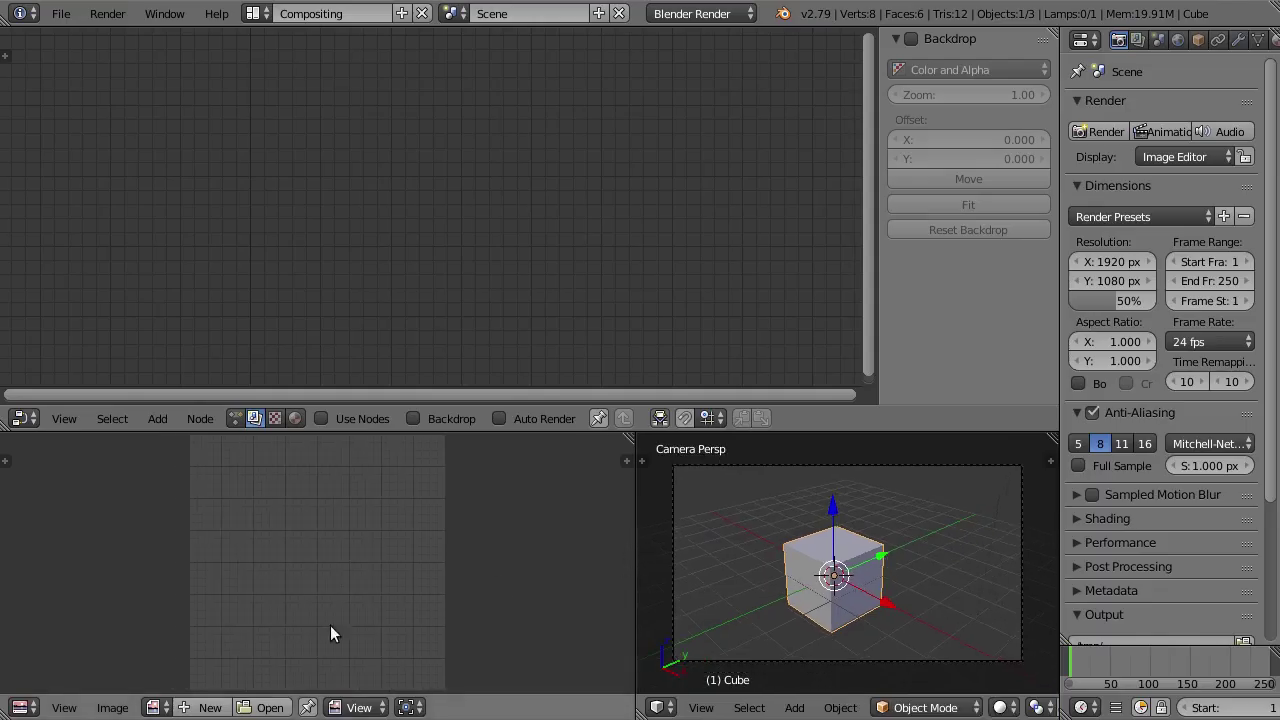
# Step: Turn the bottom-left editor into a Text Editor with a new text reading 'res = a + b'
pyautogui.click(20, 708)
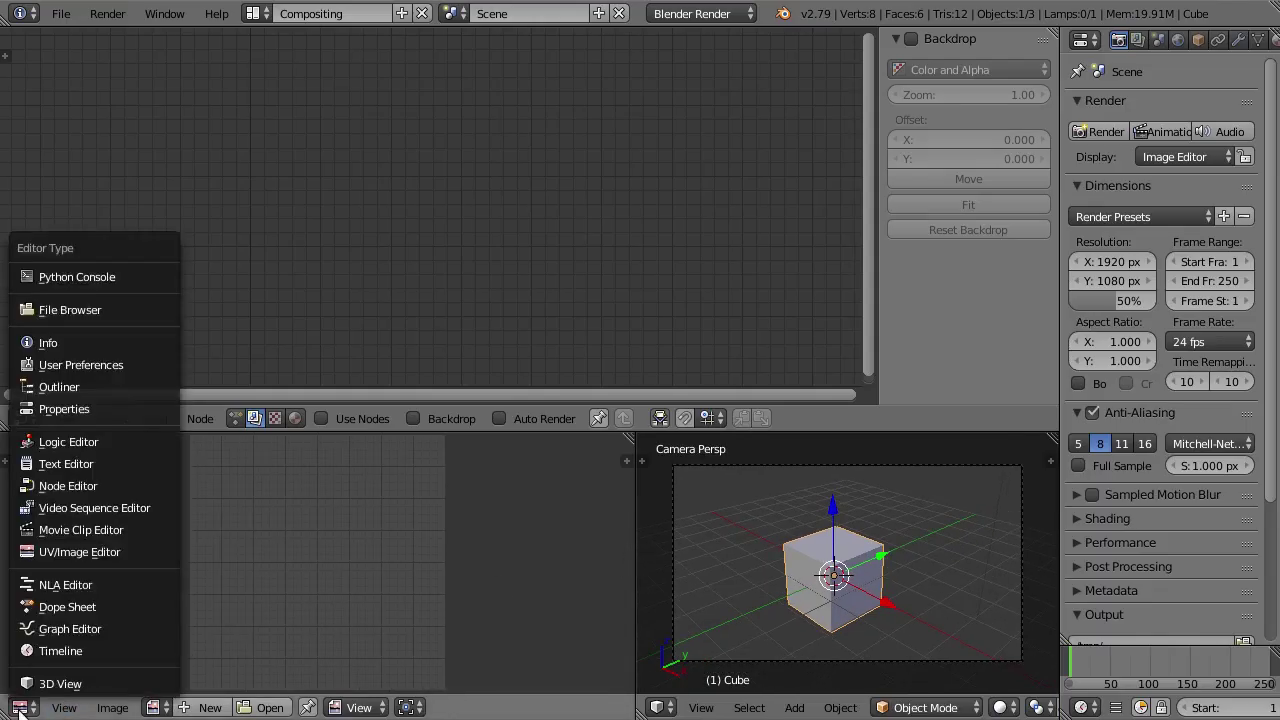
pyautogui.click(62, 464)
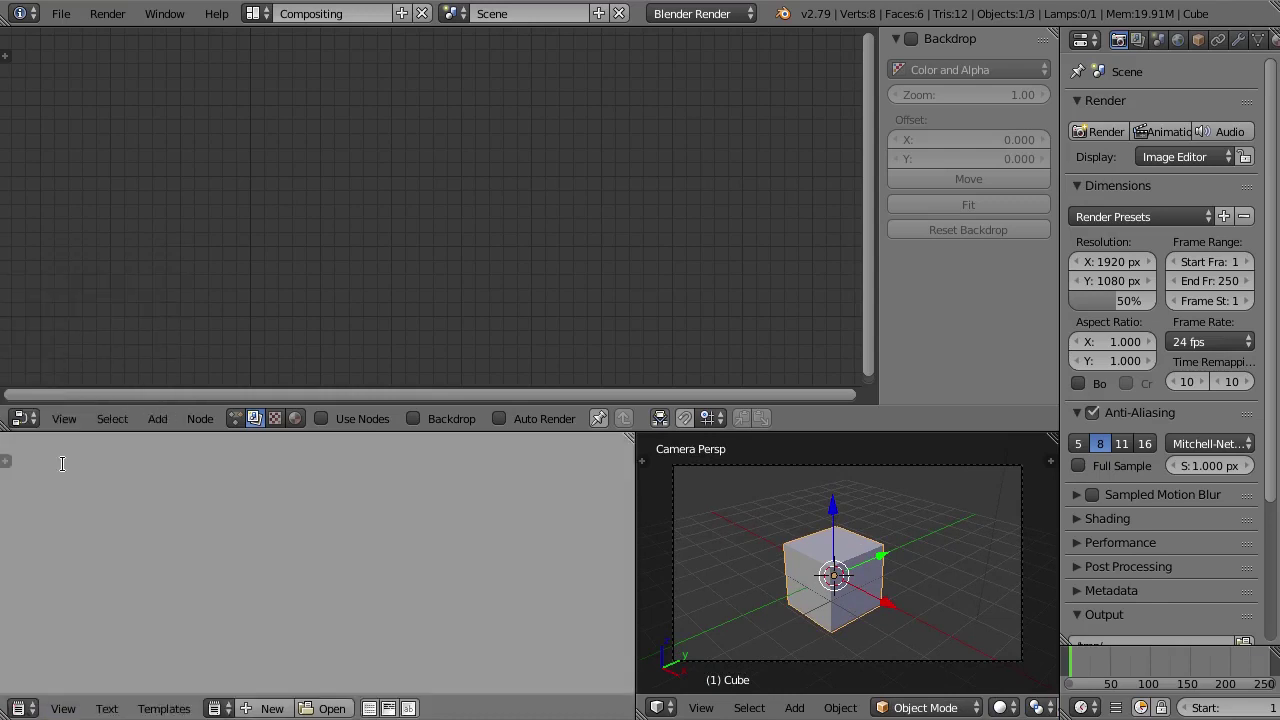
pyautogui.click(262, 708)
pyautogui.write('res')
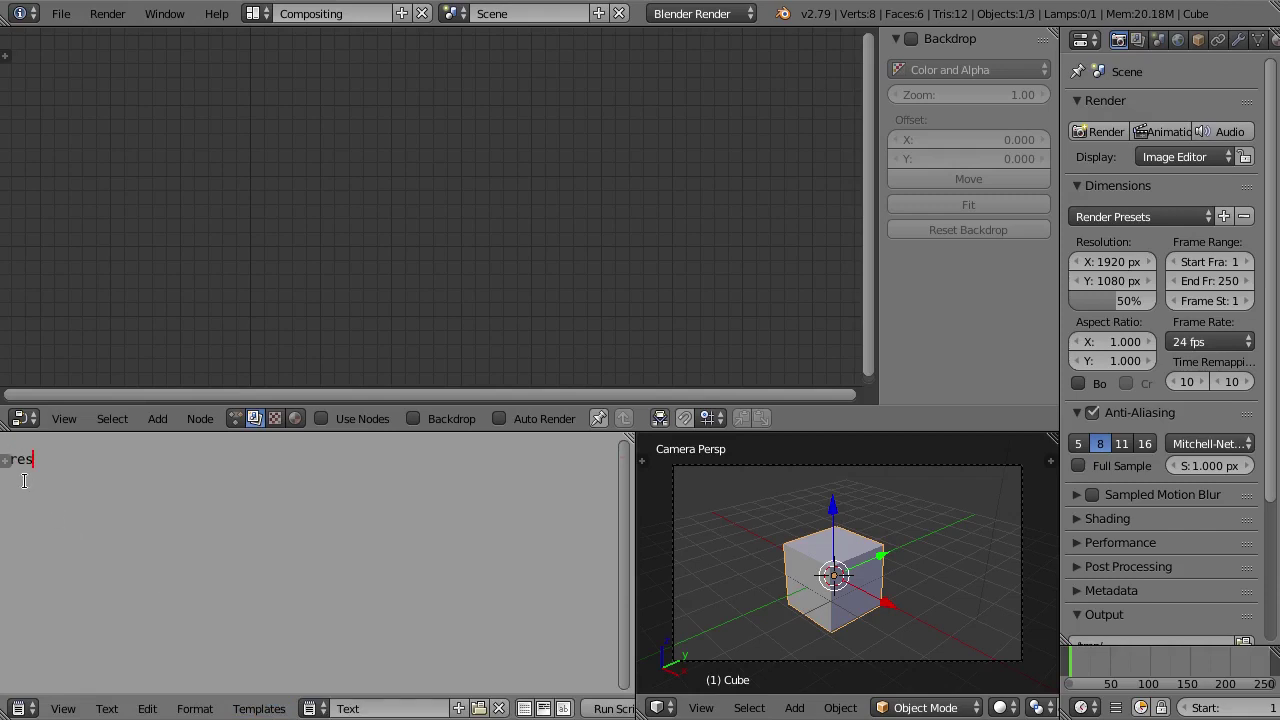
pyautogui.keyDown('ctrl'); pyautogui.scroll(1, 24, 481); pyautogui.keyUp('ctrl')
pyautogui.keyDown('ctrl'); pyautogui.scroll(1, 24, 481); pyautogui.keyUp('ctrl')
pyautogui.write('= a +')
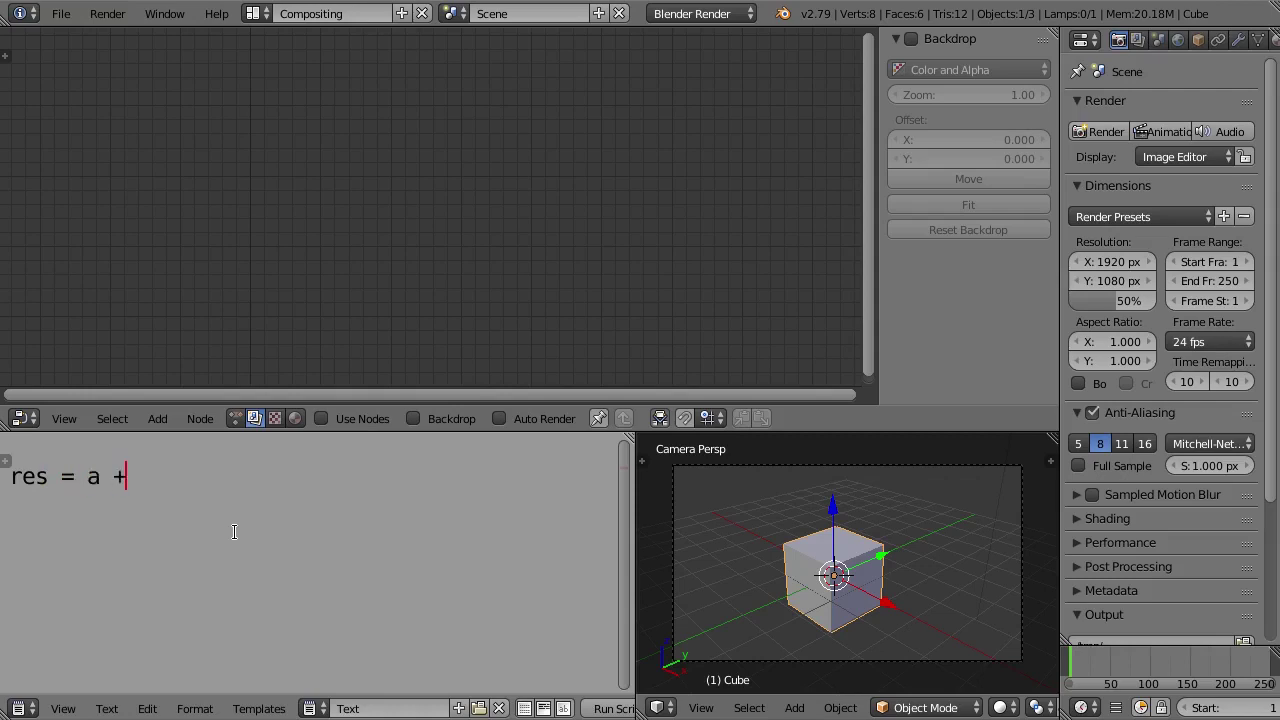
pyautogui.write(' b')
# Step: Create a new Animation Nodes tree and add a Script subprogram node
pyautogui.click(234, 418)
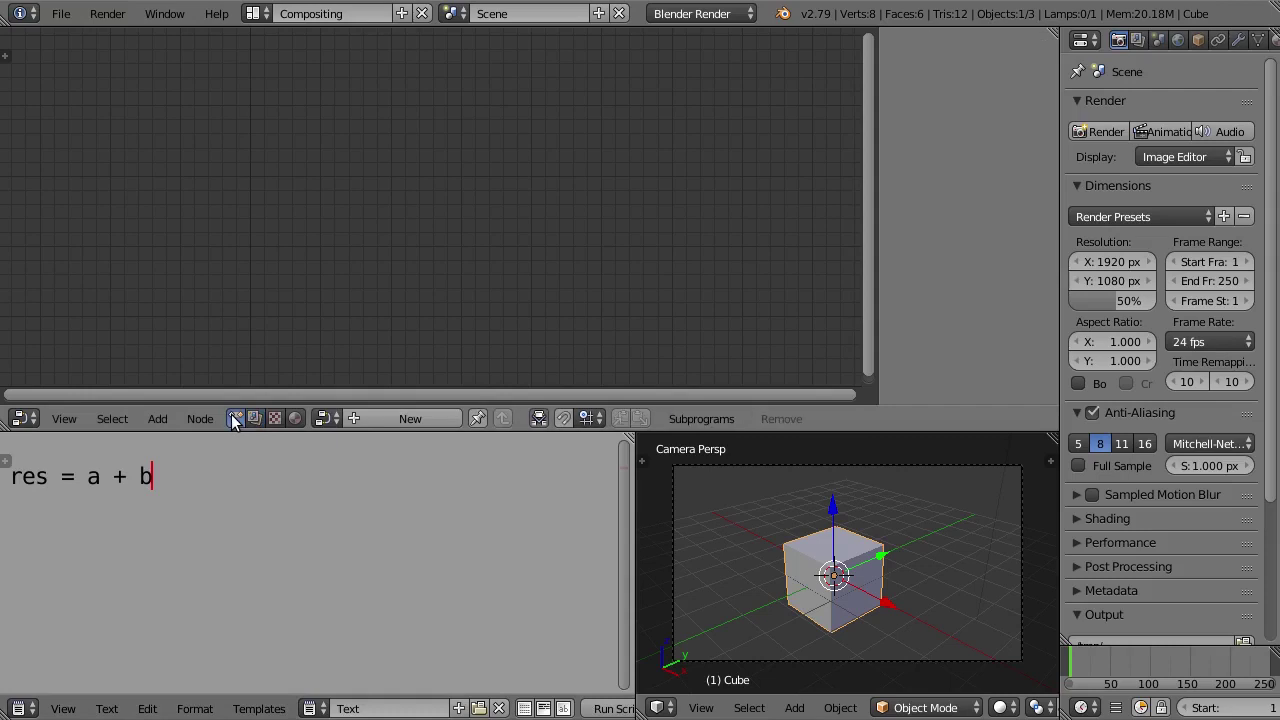
pyautogui.click(390, 414)
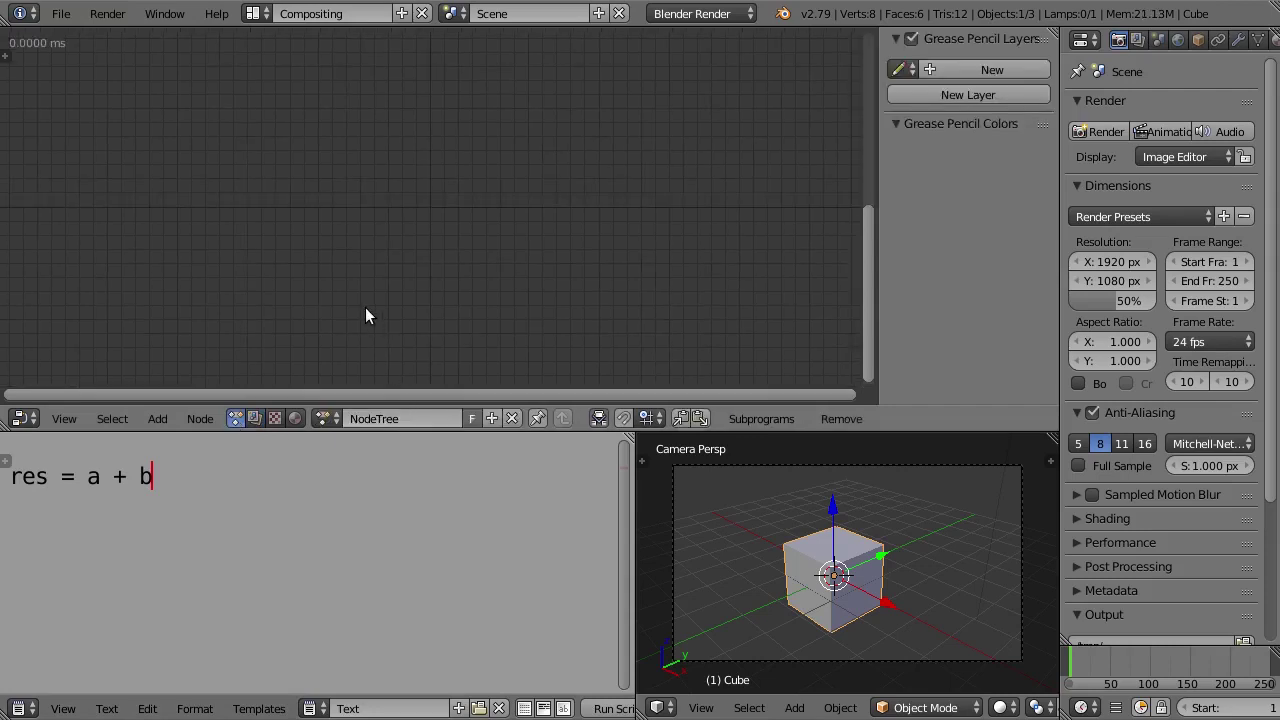
pyautogui.click(775, 420)
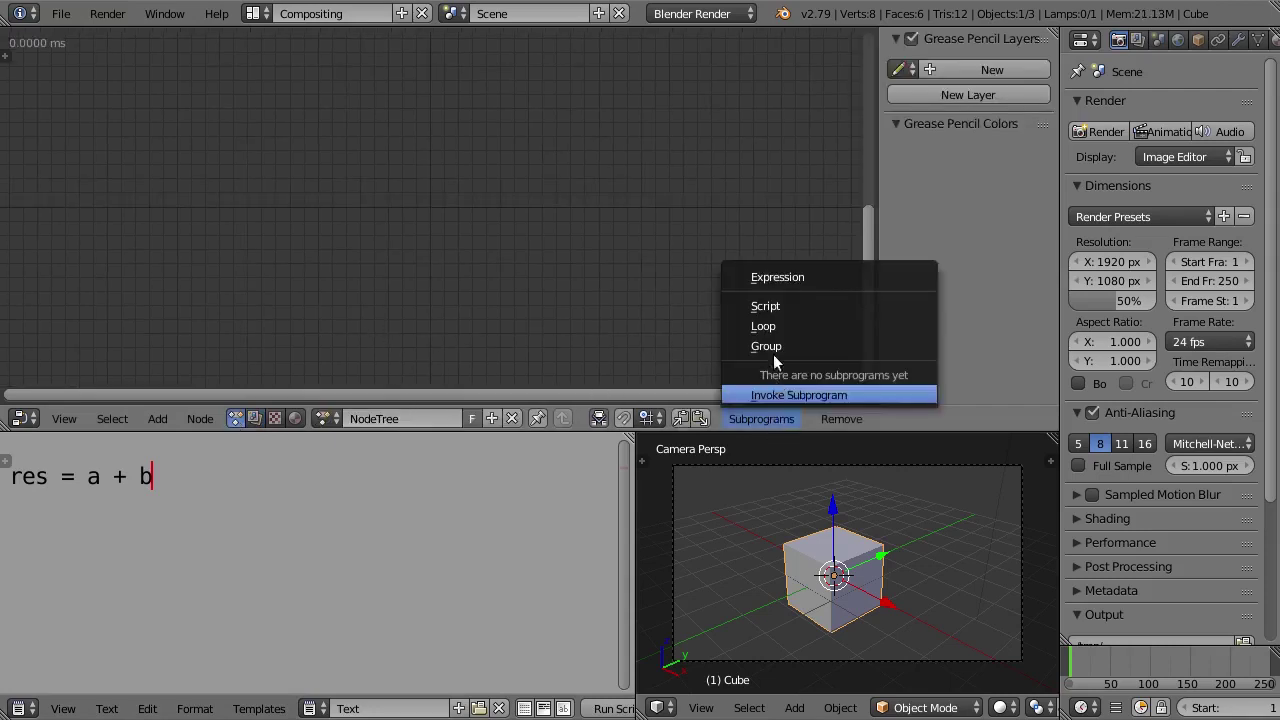
pyautogui.click(783, 304)
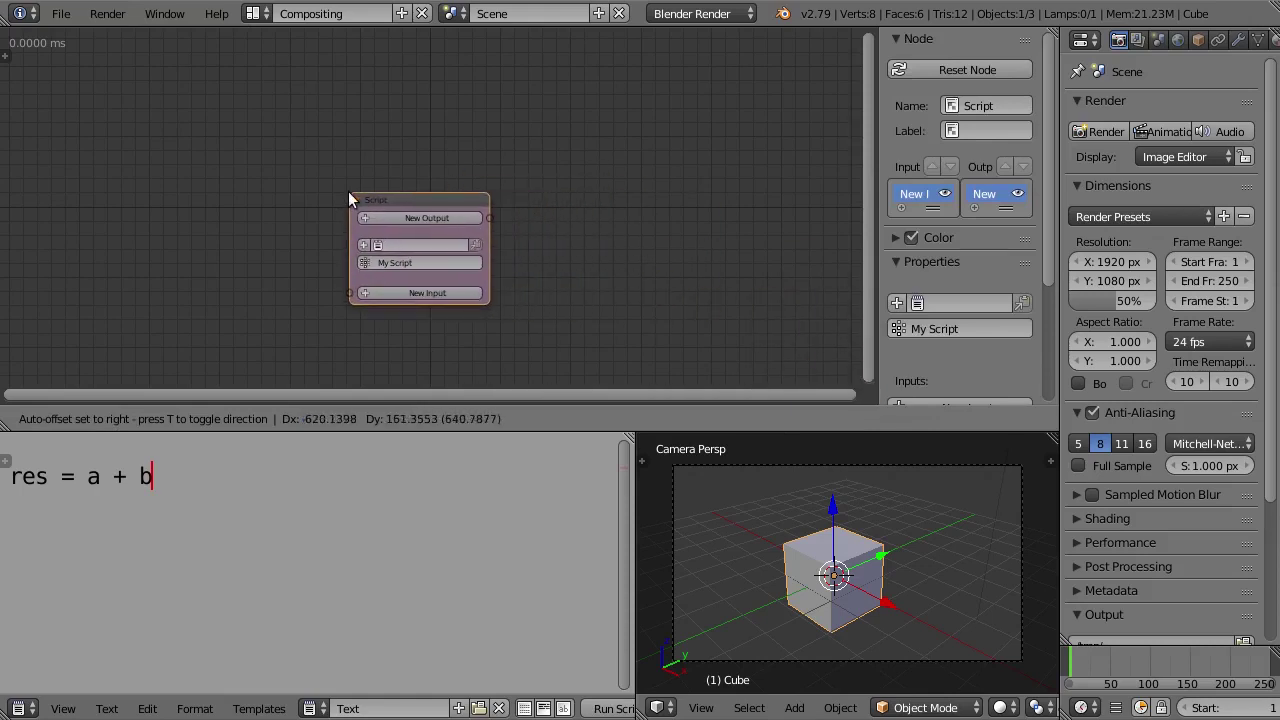
pyautogui.click(348, 191)
pyautogui.scroll(2, 477, 286)
pyautogui.scroll(2, 479, 290)
pyautogui.scroll(1, 628, 311)
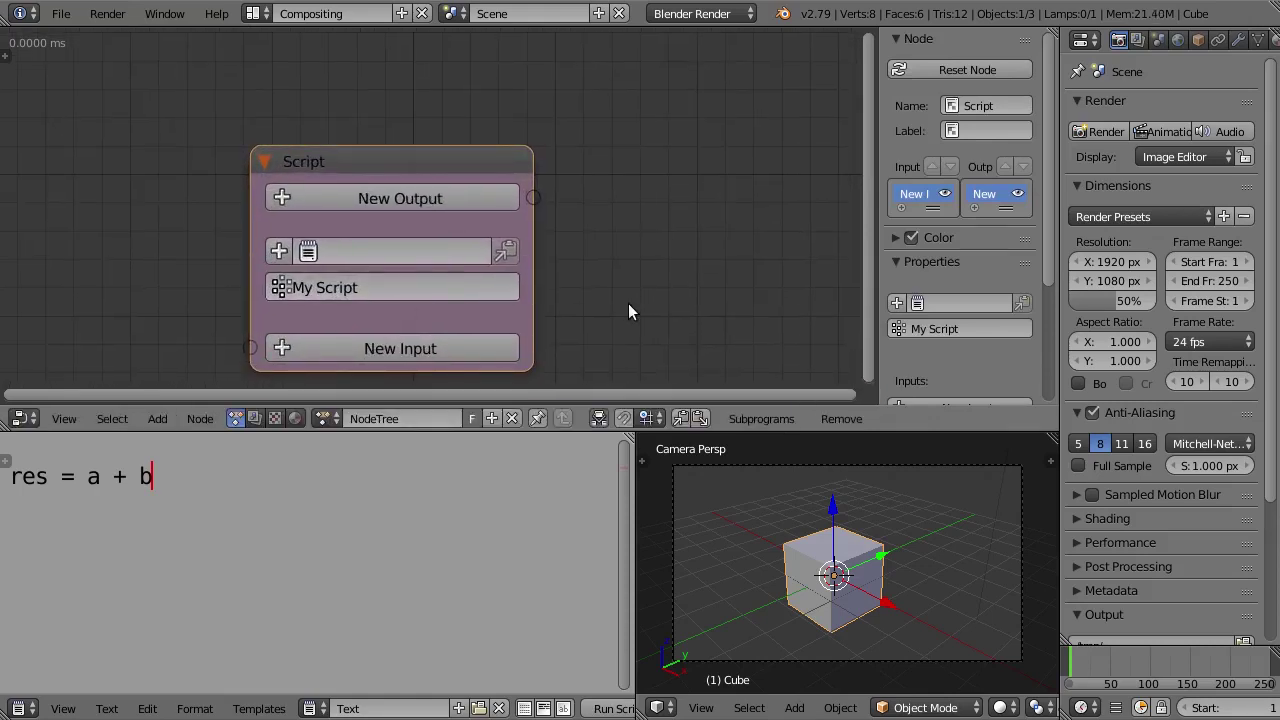
# Step: Add two Integer inputs to the Script node, named a and b
pyautogui.click(481, 343)
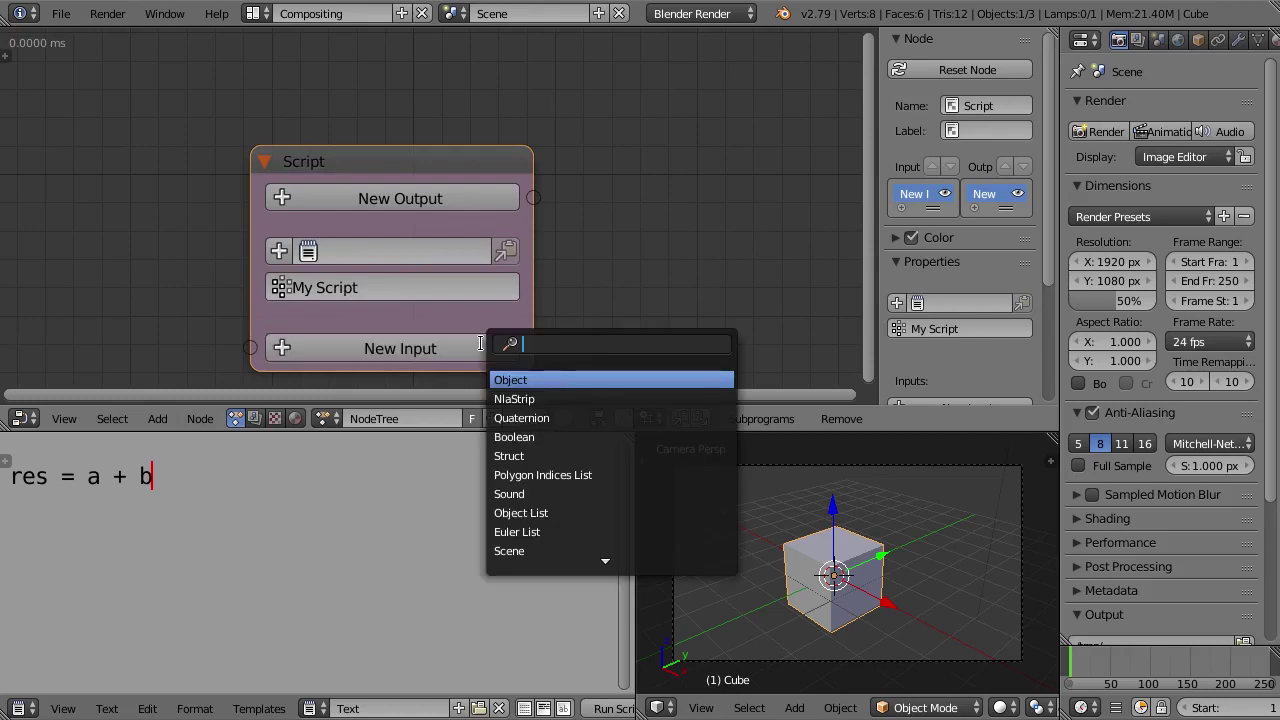
pyautogui.write('int')
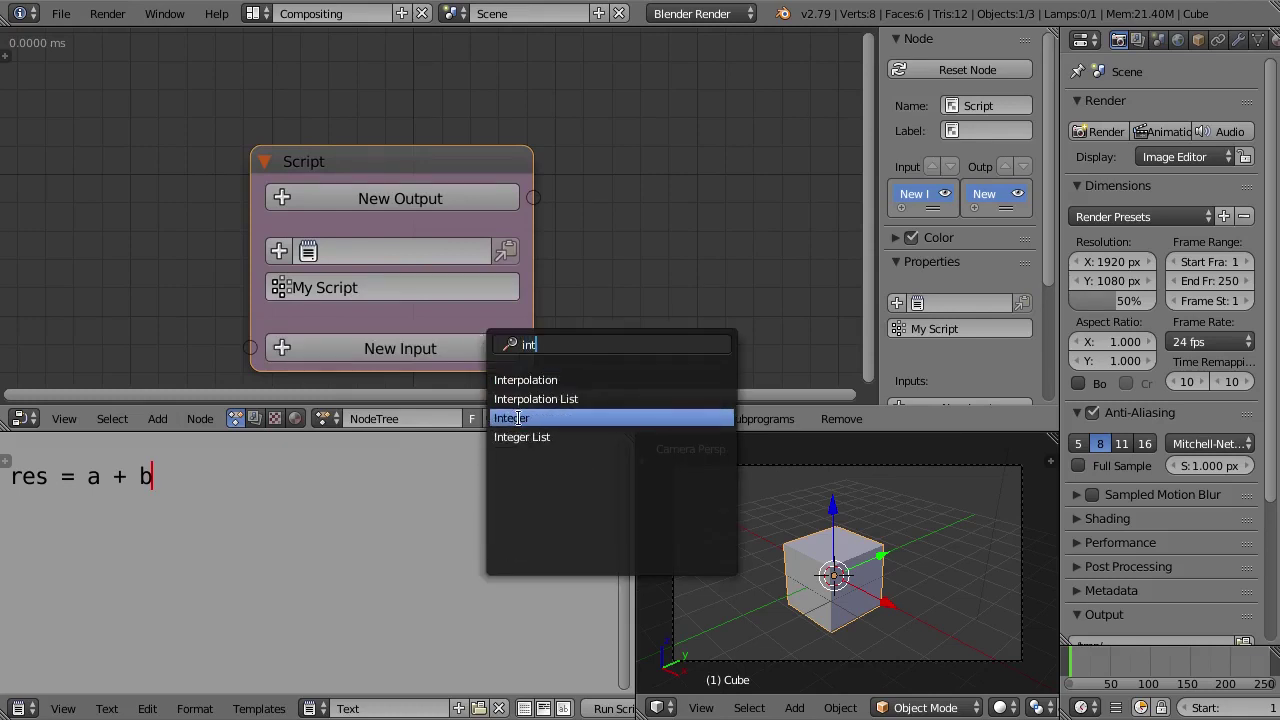
pyautogui.click(519, 417)
pyautogui.moveTo(578, 365); pyautogui.dragTo(569, 309, button='middle')
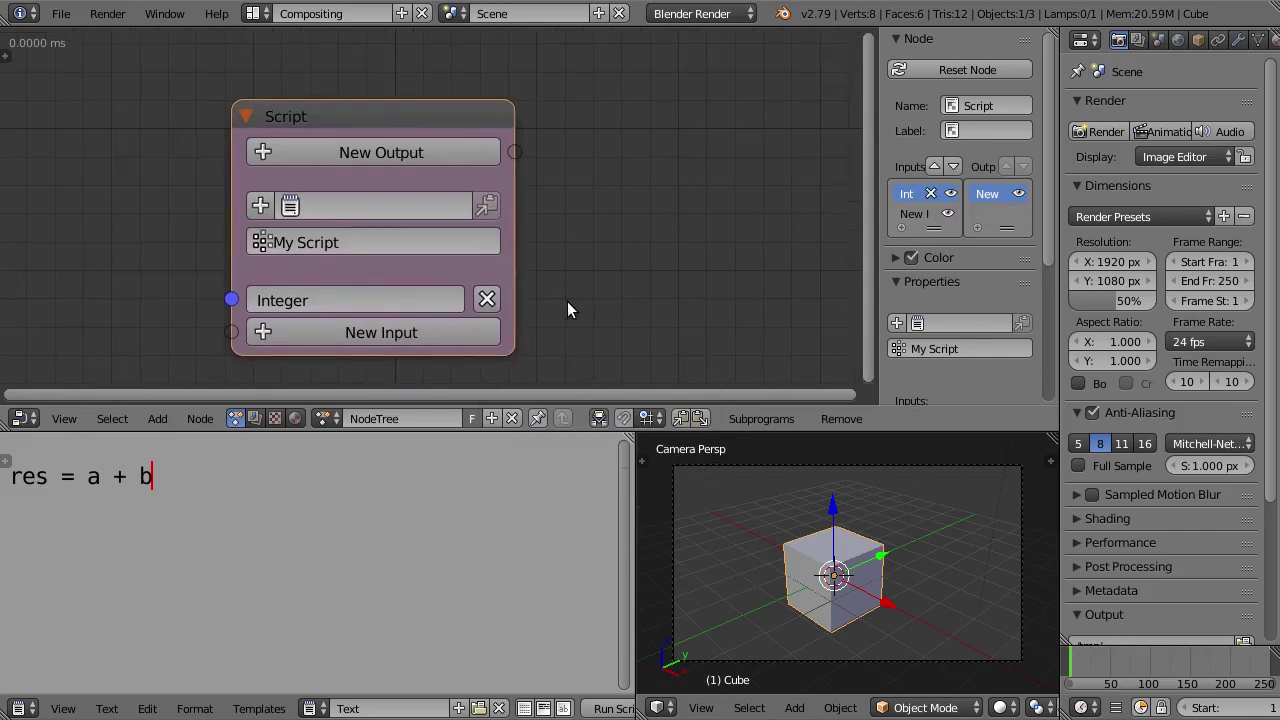
pyautogui.click(418, 293)
pyautogui.write('a')
pyautogui.press('Return')
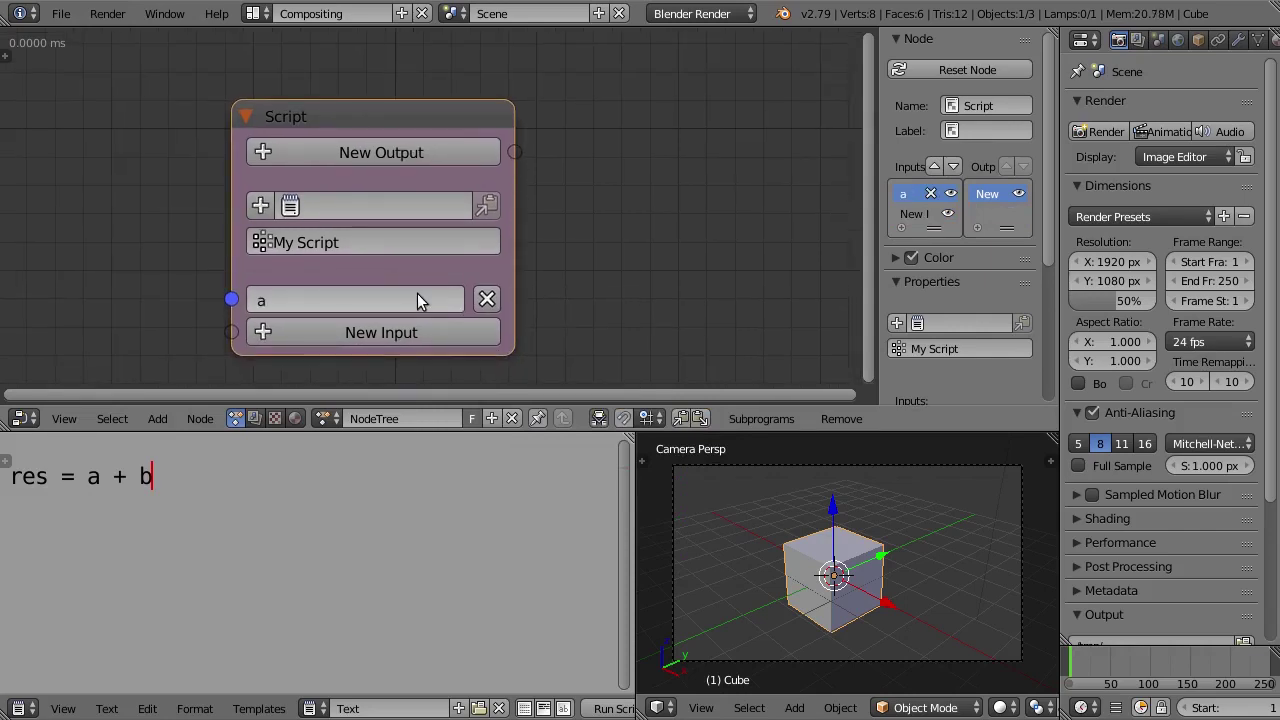
pyautogui.click(410, 332)
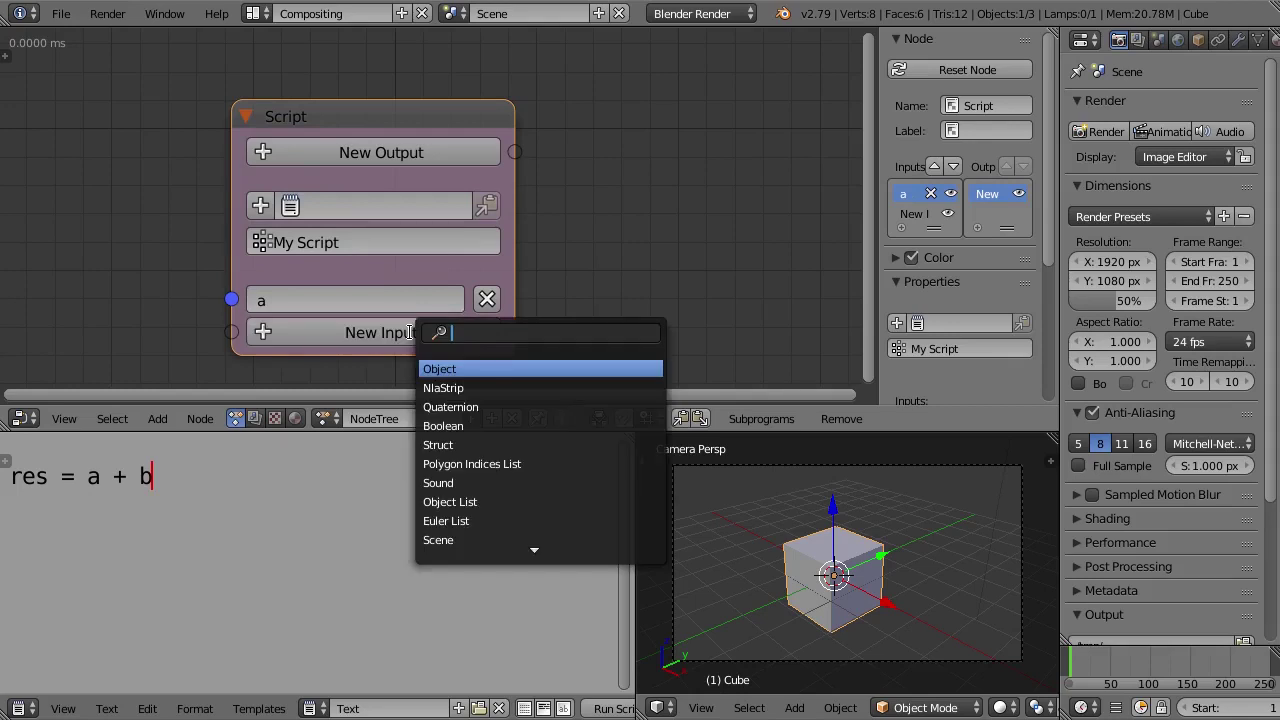
pyautogui.write('int')
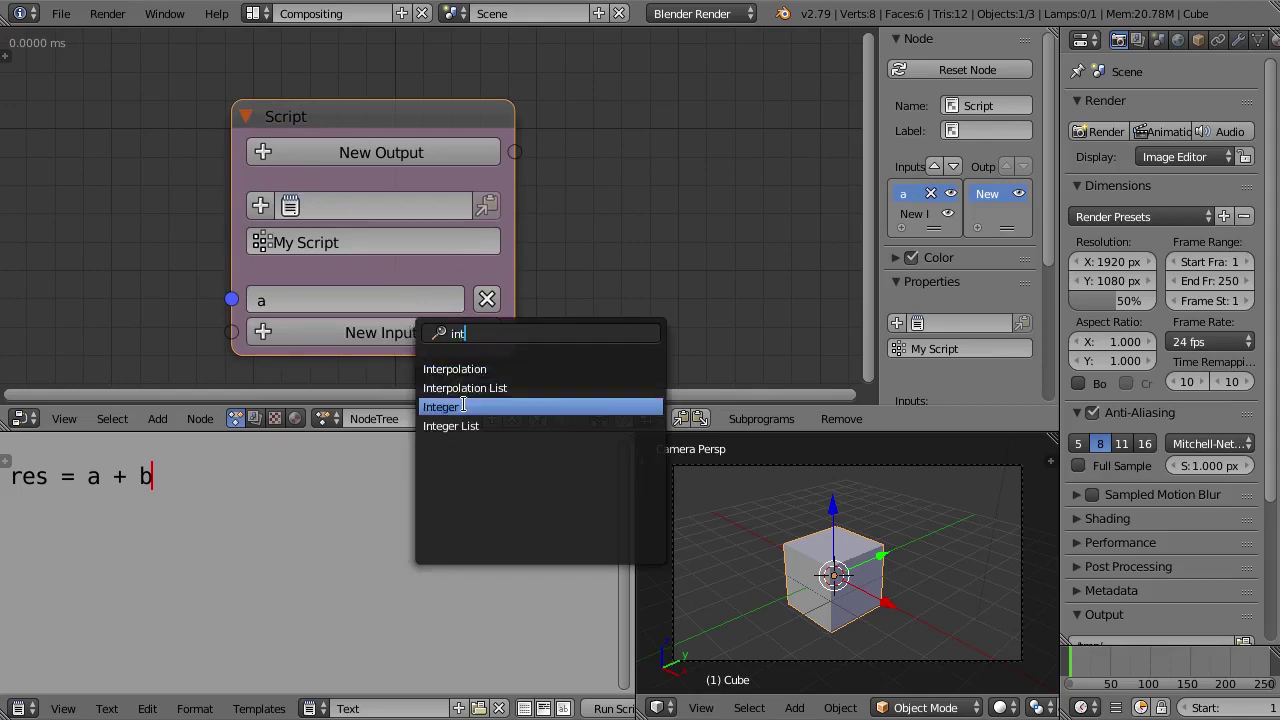
pyautogui.click(463, 406)
pyautogui.click(370, 329)
pyautogui.write('b')
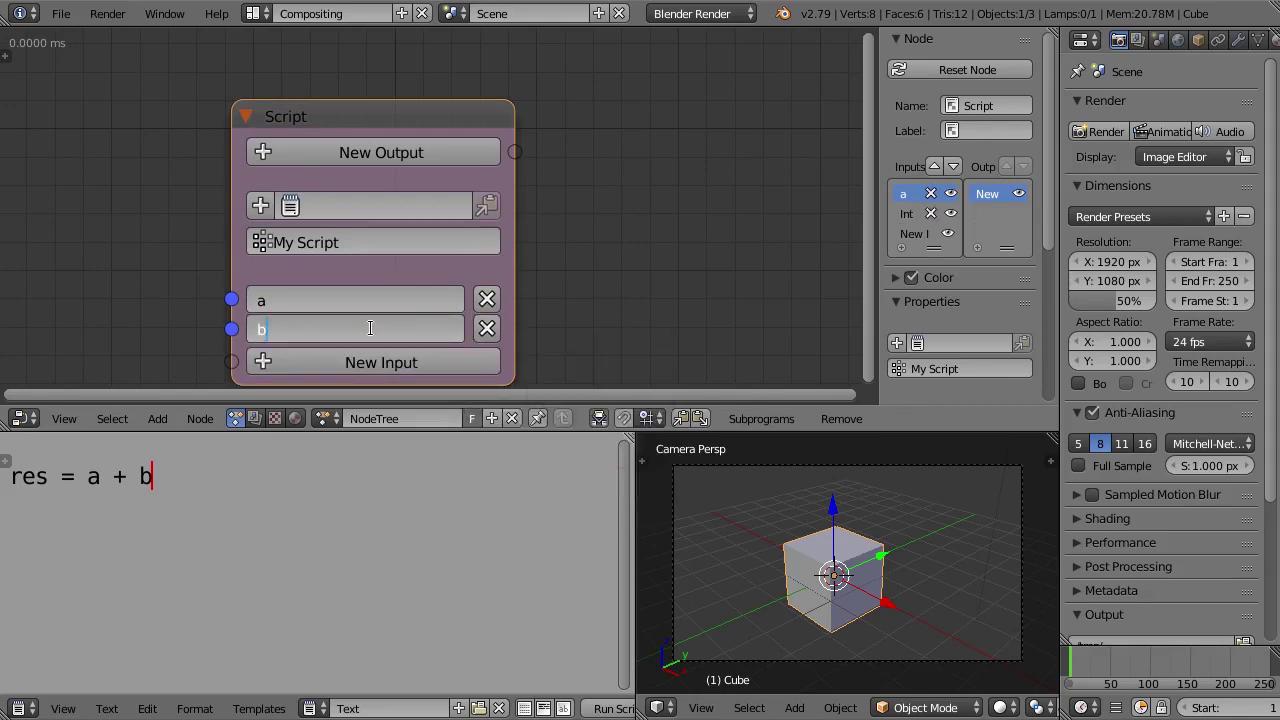
pyautogui.press('Return')
# Step: Add an Integer output named res to the Script node
pyautogui.click(422, 145)
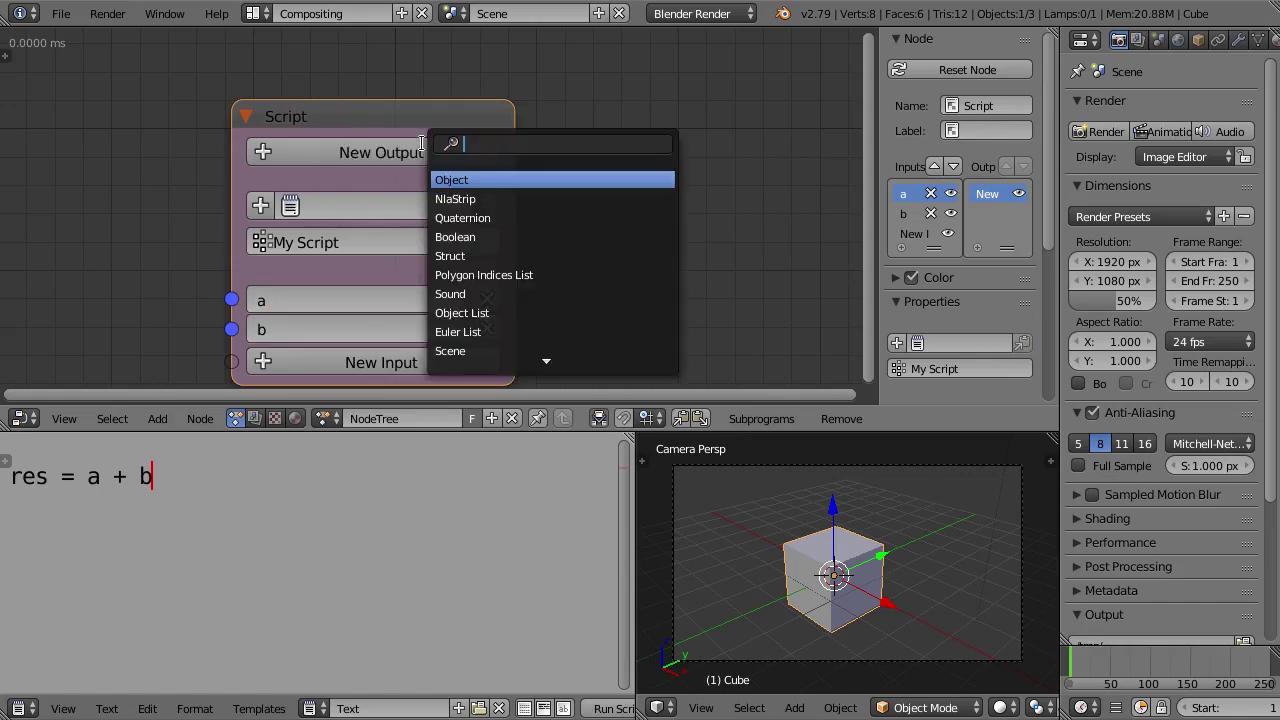
pyautogui.write('int')
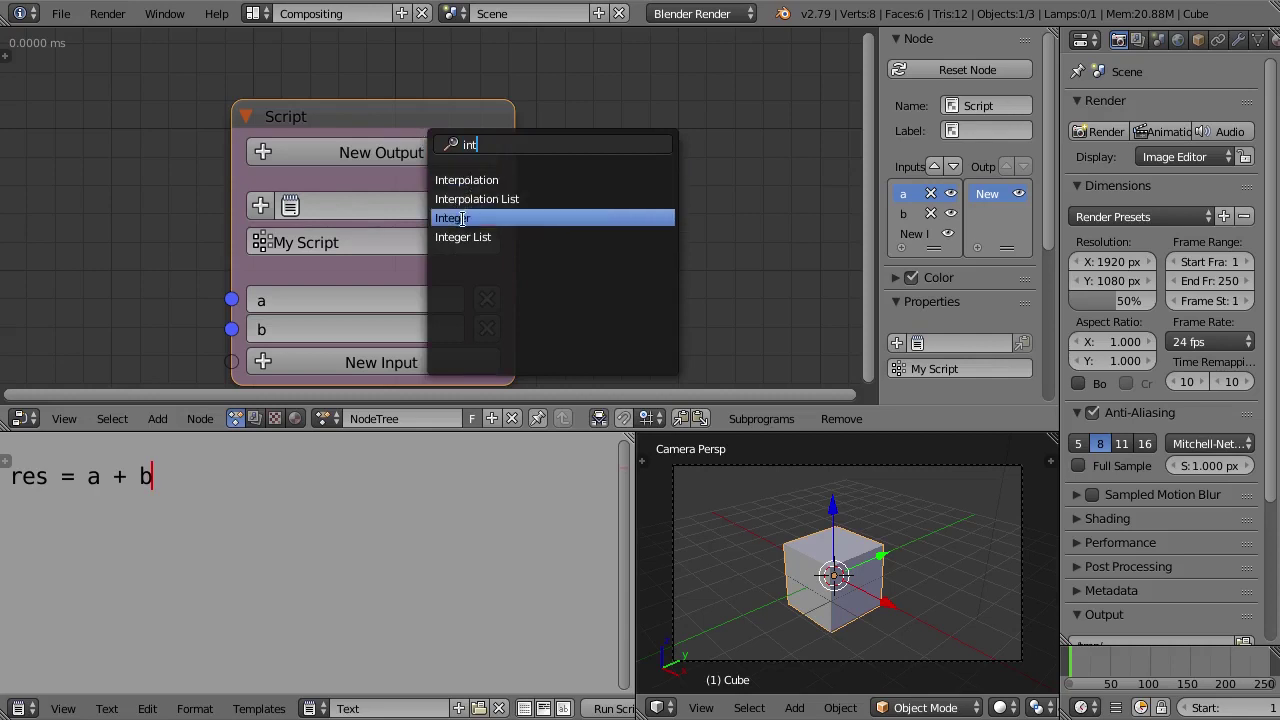
pyautogui.click(445, 214)
pyautogui.doubleClick(373, 148)
pyautogui.write('res')
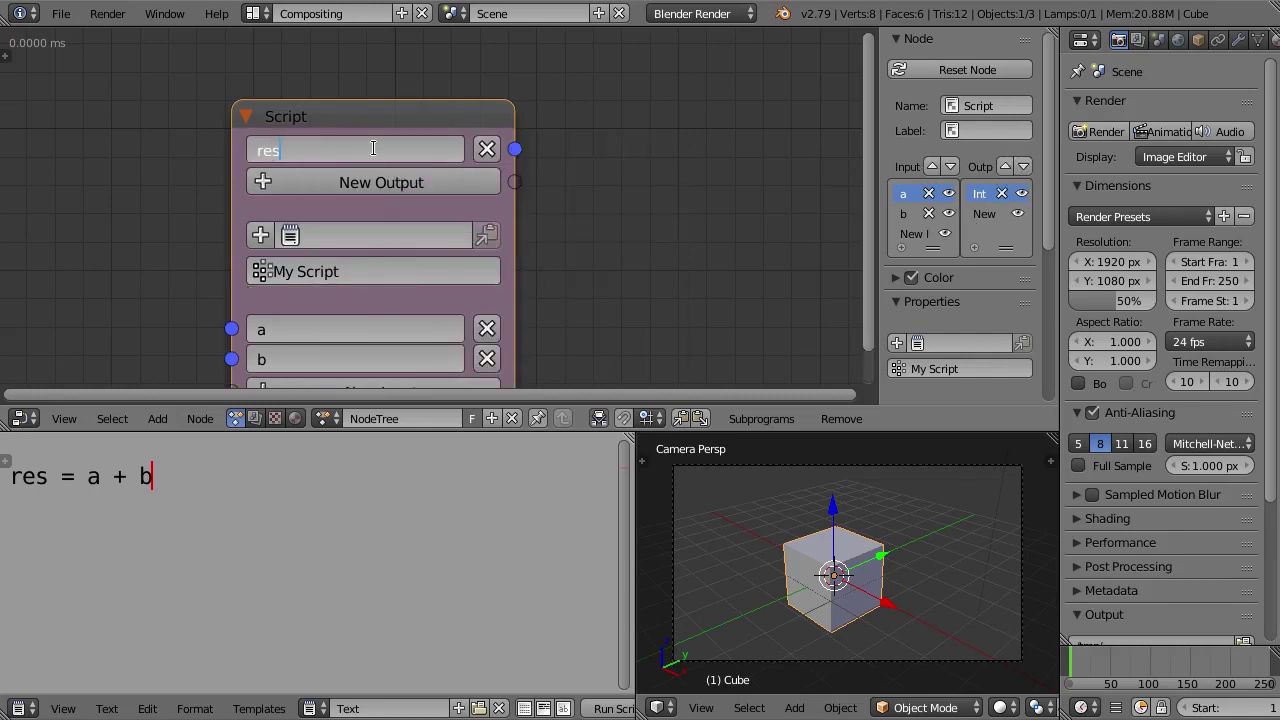
pyautogui.press('Return')
pyautogui.scroll(-2, 380, 152)
pyautogui.scroll(-1, 395, 165)
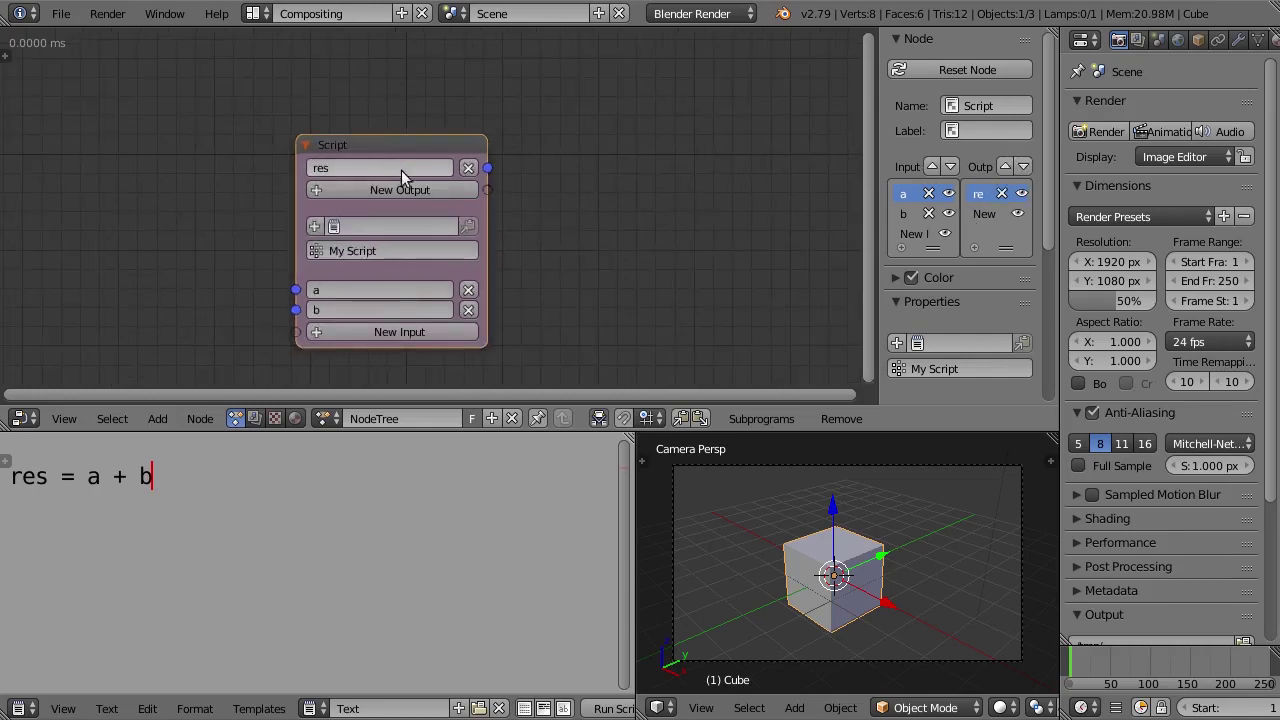
pyautogui.moveTo(534, 203); pyautogui.dragTo(413, 238, button='middle')
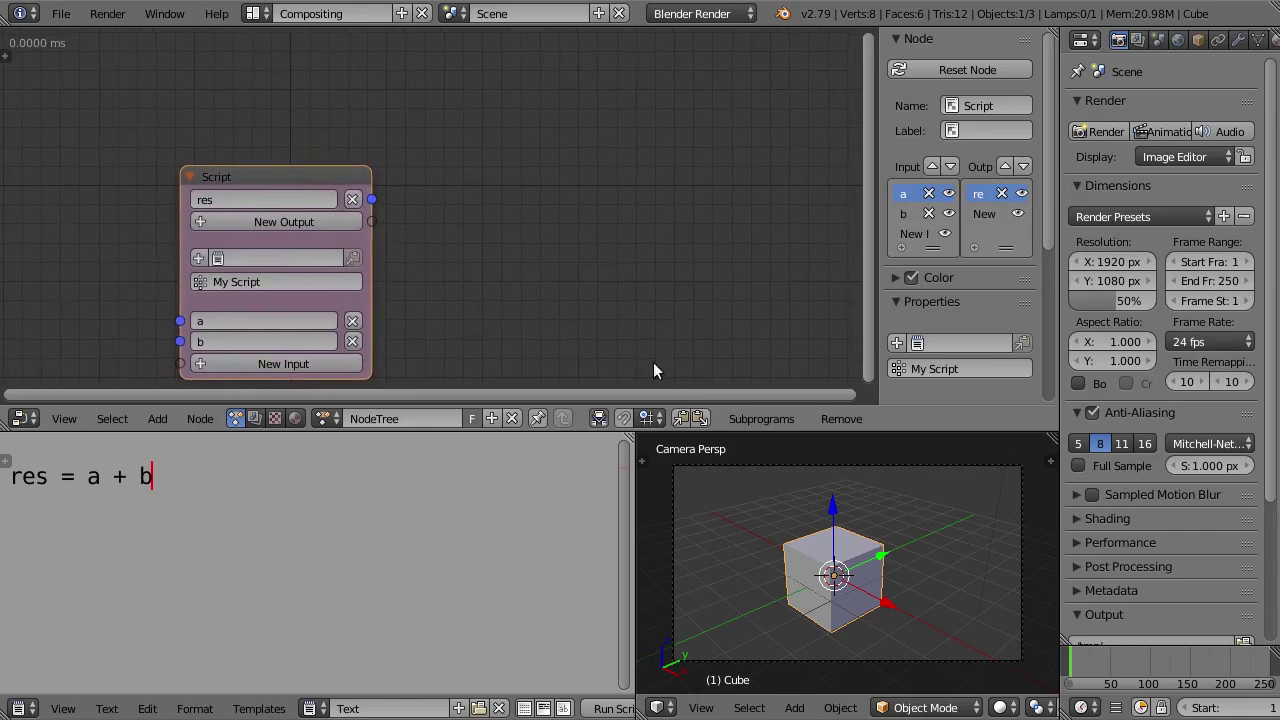
# Step: Add an Invoke Subprogram node calling My Script
pyautogui.click(755, 413)
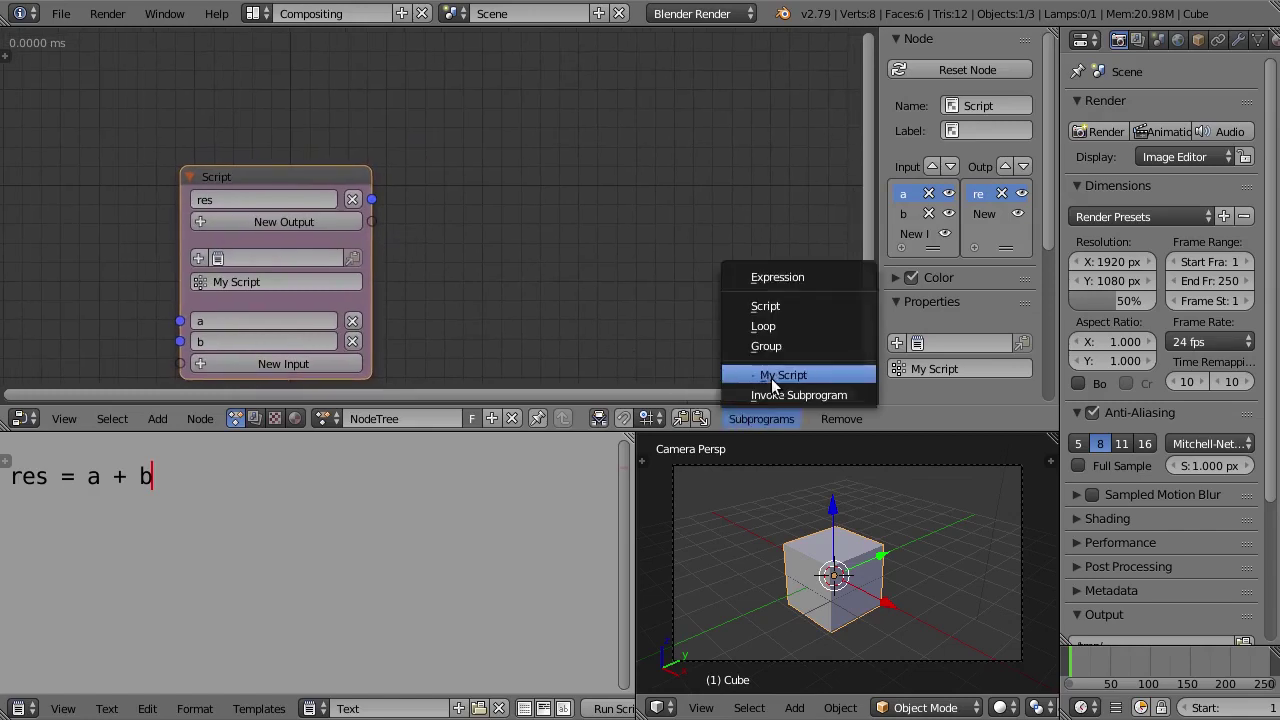
pyautogui.click(771, 378)
pyautogui.click(520, 116)
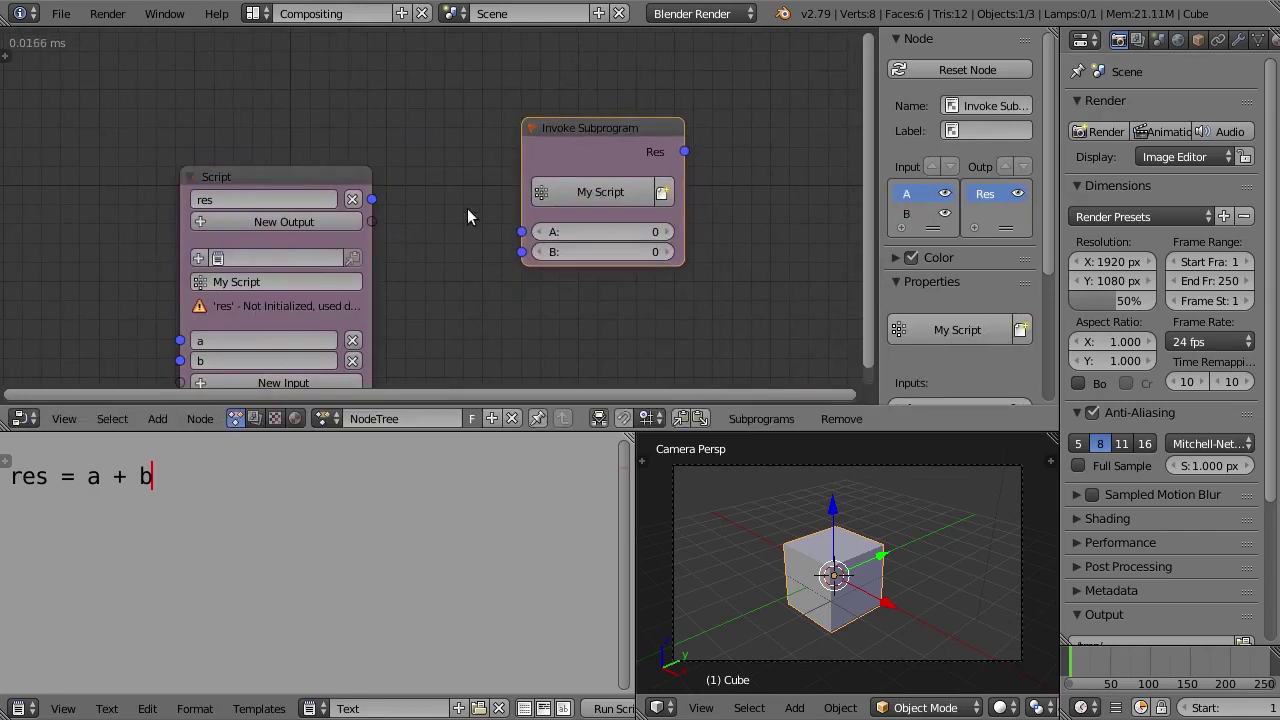
# Step: Assign the 'Text' block to the Script node and move Invoke Subprogram up-left
pyautogui.click(245, 259)
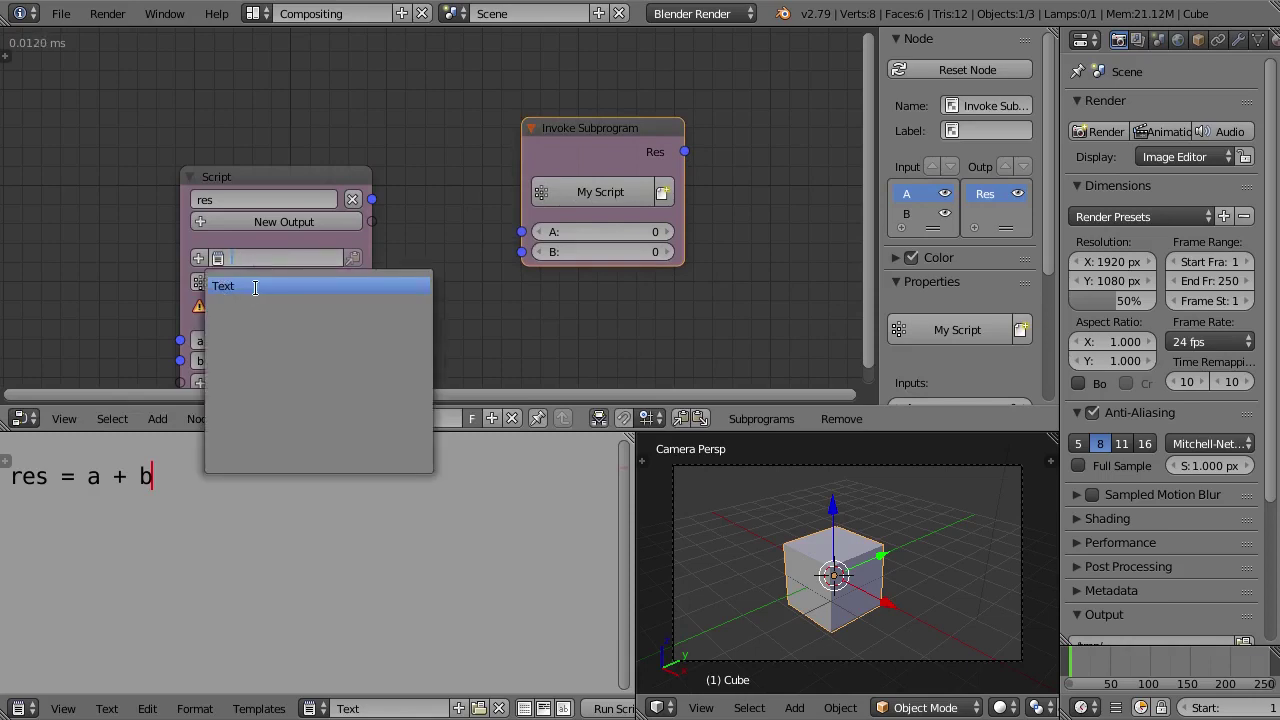
pyautogui.click(255, 287)
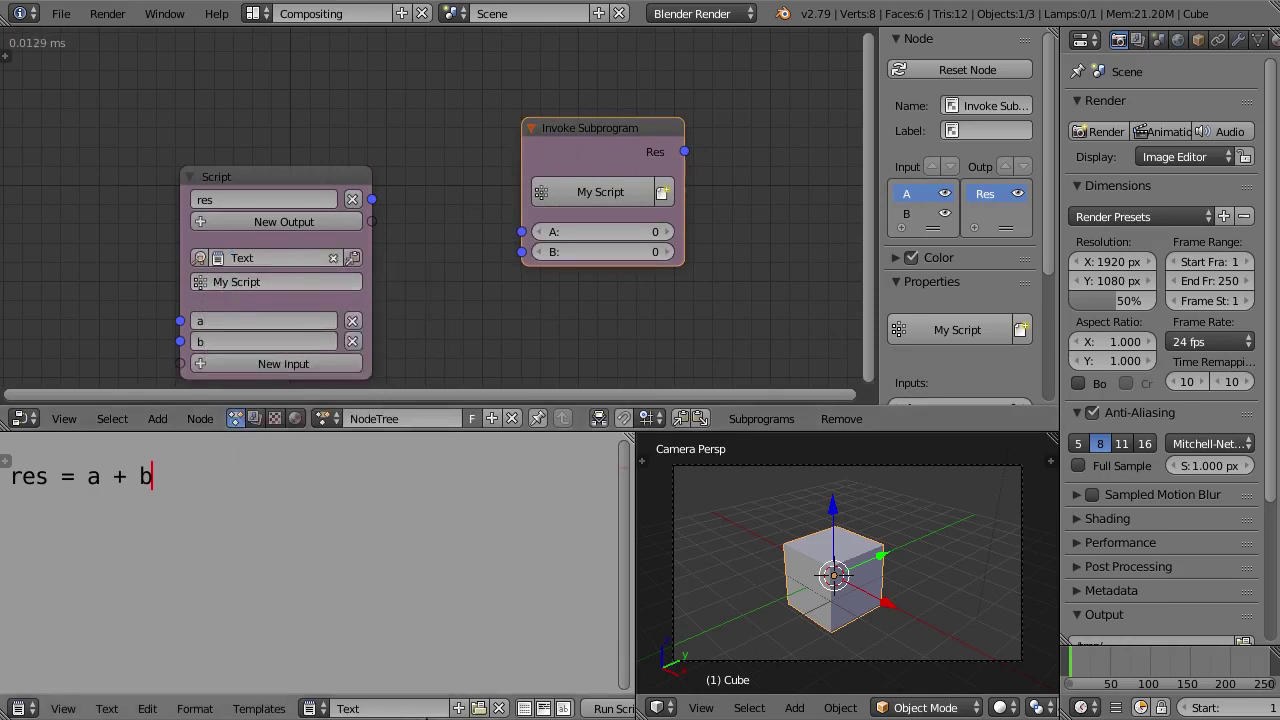
pyautogui.moveTo(566, 134); pyautogui.dragTo(495, 110)
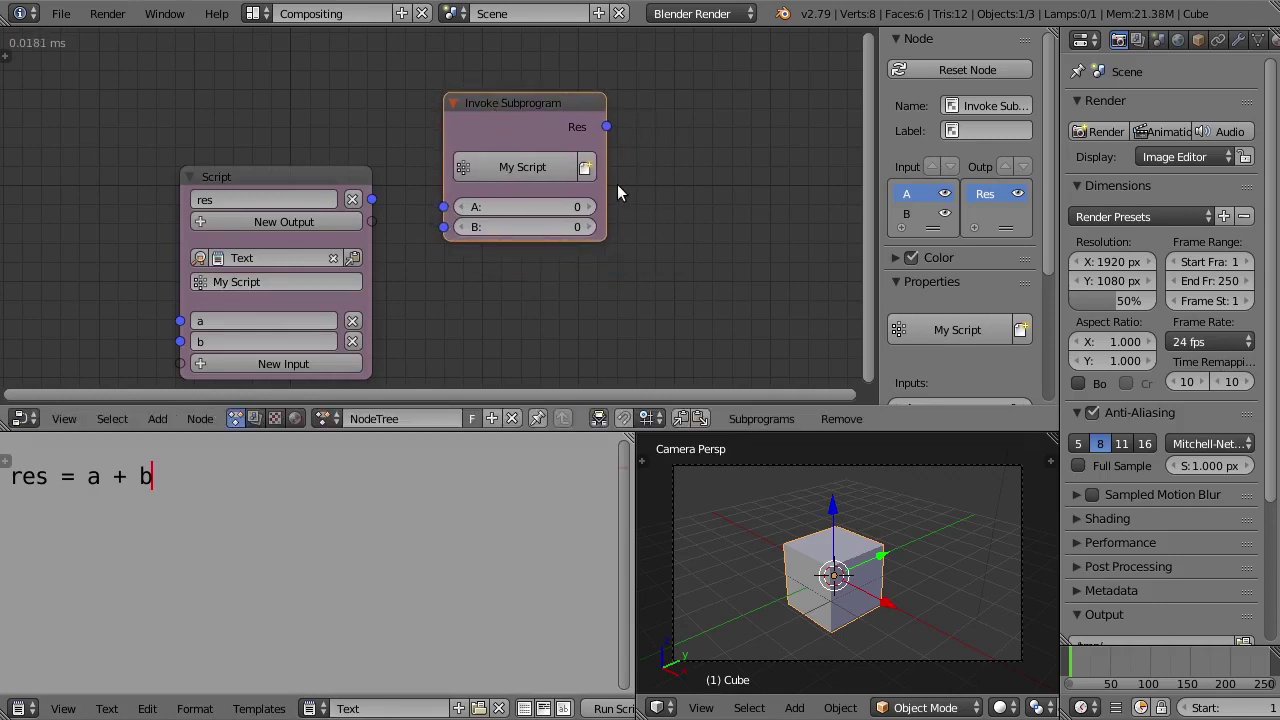
# Step: Add a Viewer node connected to the subprogram's Res output
pyautogui.hotkey('shift', 'a')
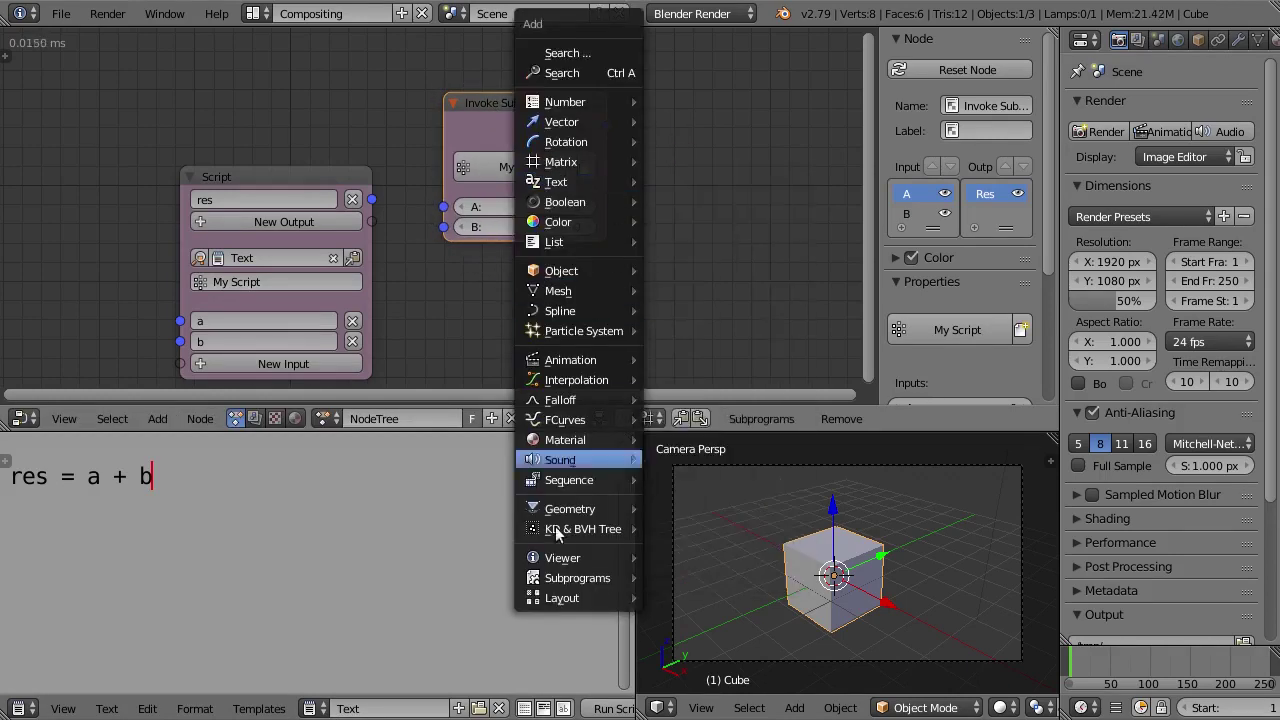
pyautogui.moveTo(563, 558)
pyautogui.click(690, 558)
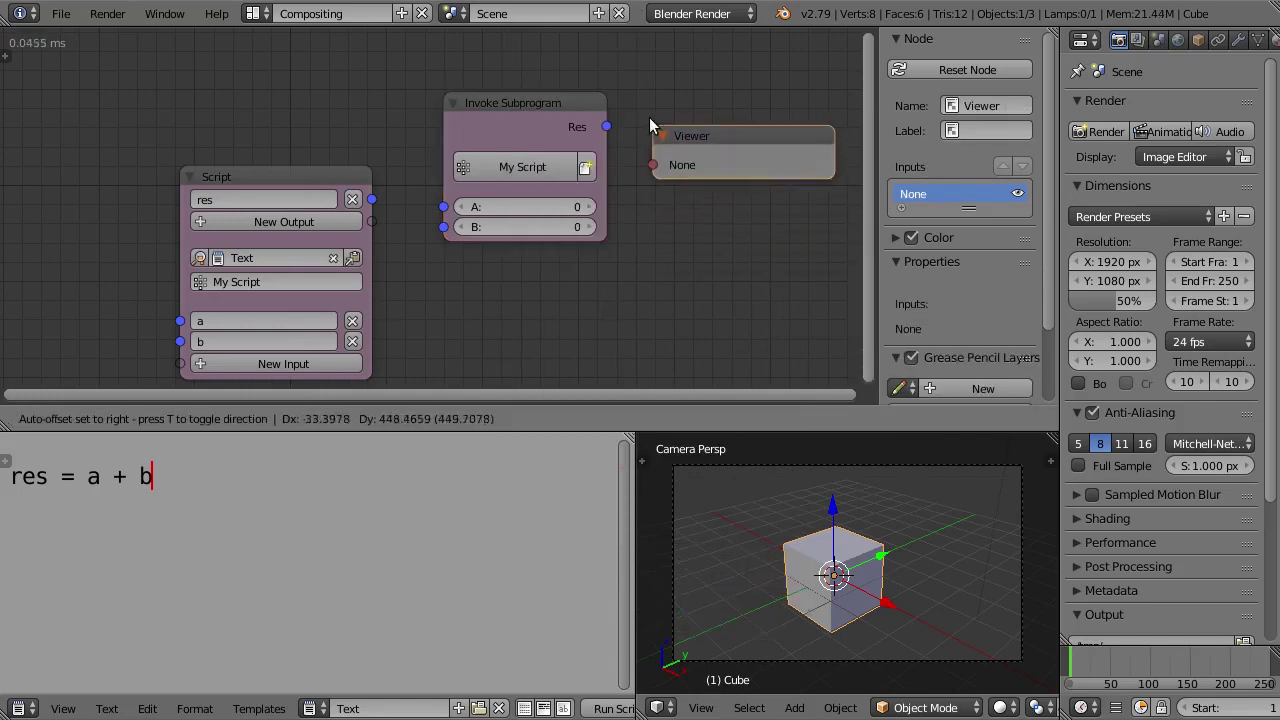
pyautogui.click(618, 121)
pyautogui.moveTo(640, 139); pyautogui.dragTo(645, 141)
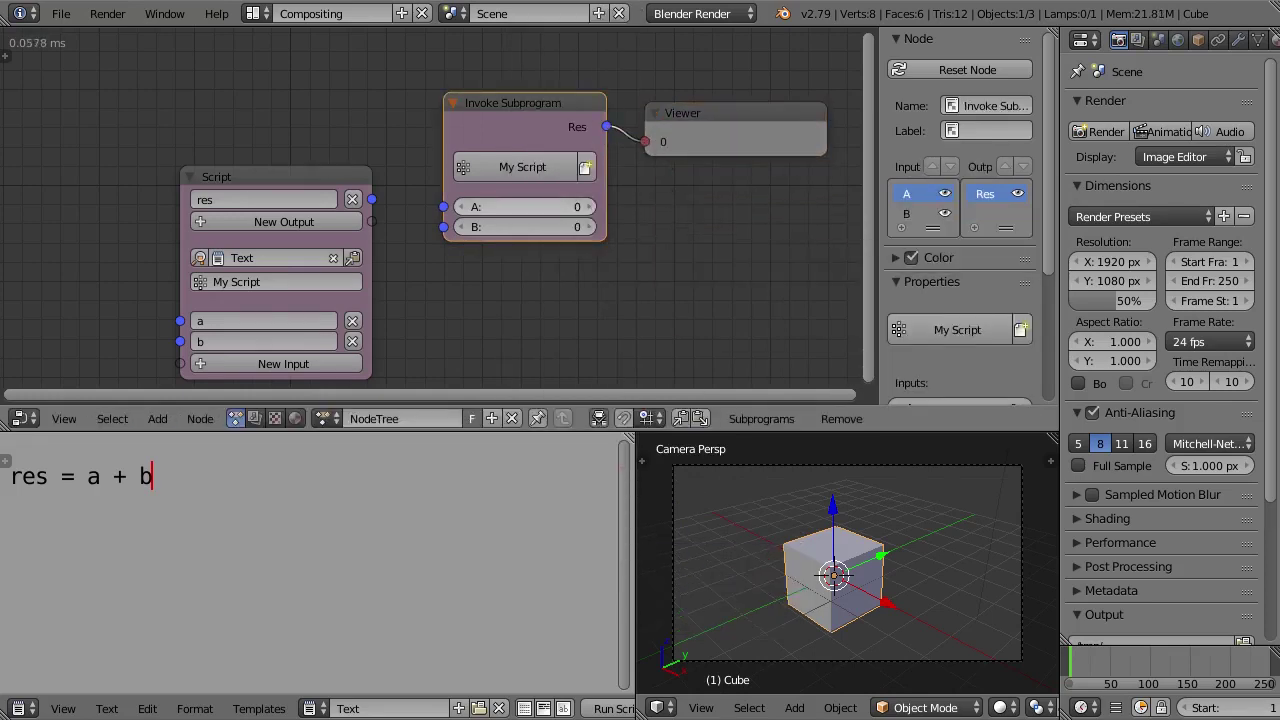
# Step: Set input B to 4 and input A to 3 so the result reads 7
pyautogui.click(590, 227)
pyautogui.write('4')
pyautogui.press('Return')
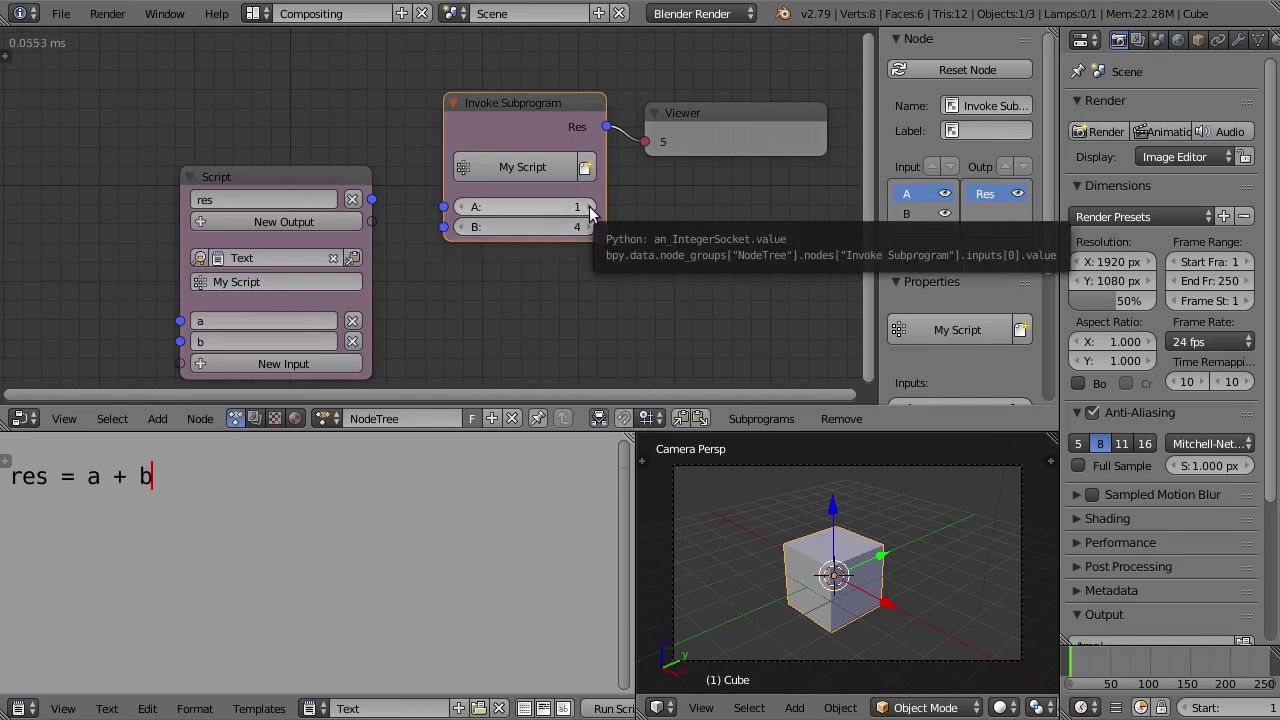
pyautogui.click(589, 206)
pyautogui.click(589, 206)
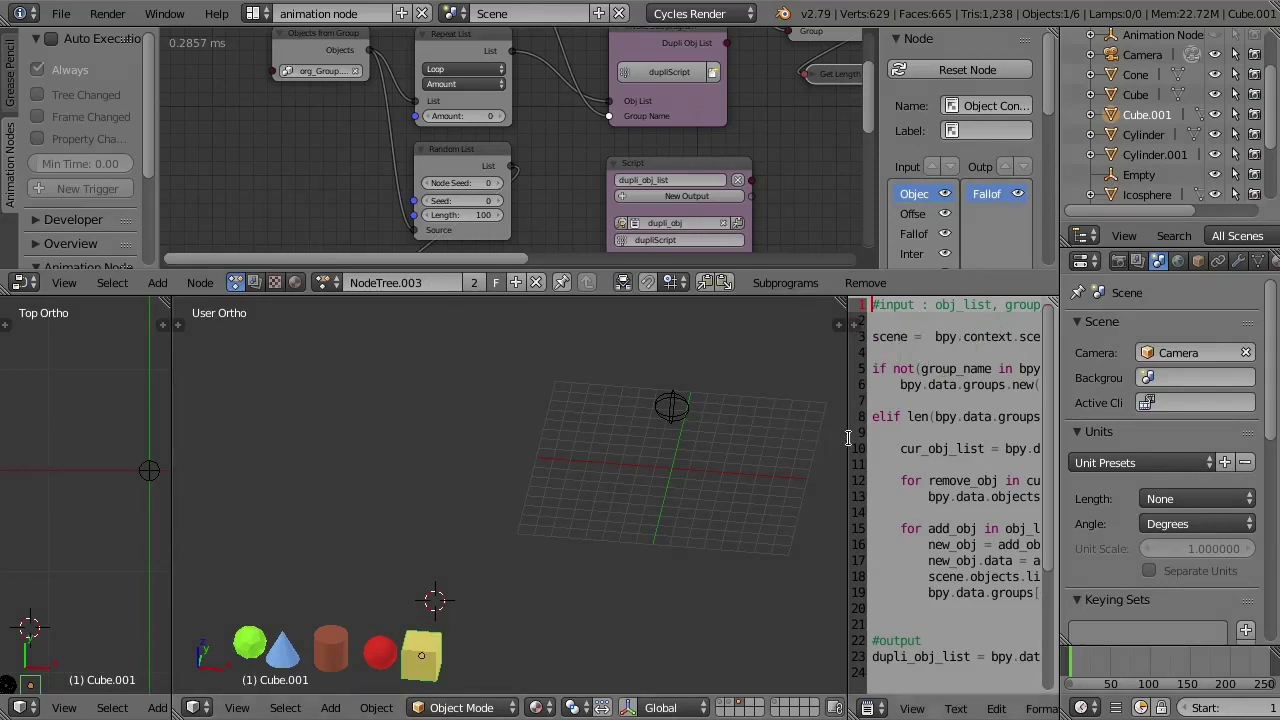
pyautogui.moveTo(846, 437); pyautogui.dragTo(410, 429)
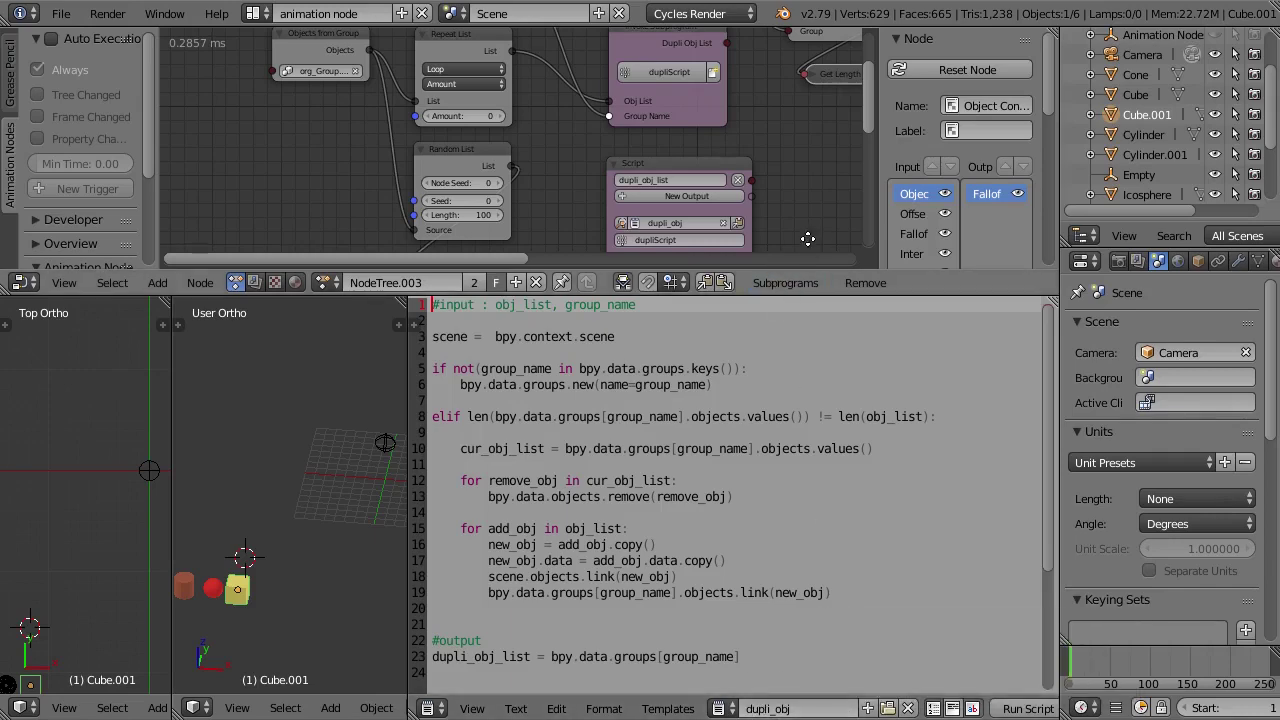
pyautogui.scroll(1, 701, 141)
pyautogui.moveTo(808, 238)
pyautogui.mouseDown(button='middle')
pyautogui.moveTo(701, 141)
pyautogui.moveTo(732, 169)
pyautogui.mouseUp(button='middle')
pyautogui.scroll(1, 701, 141)
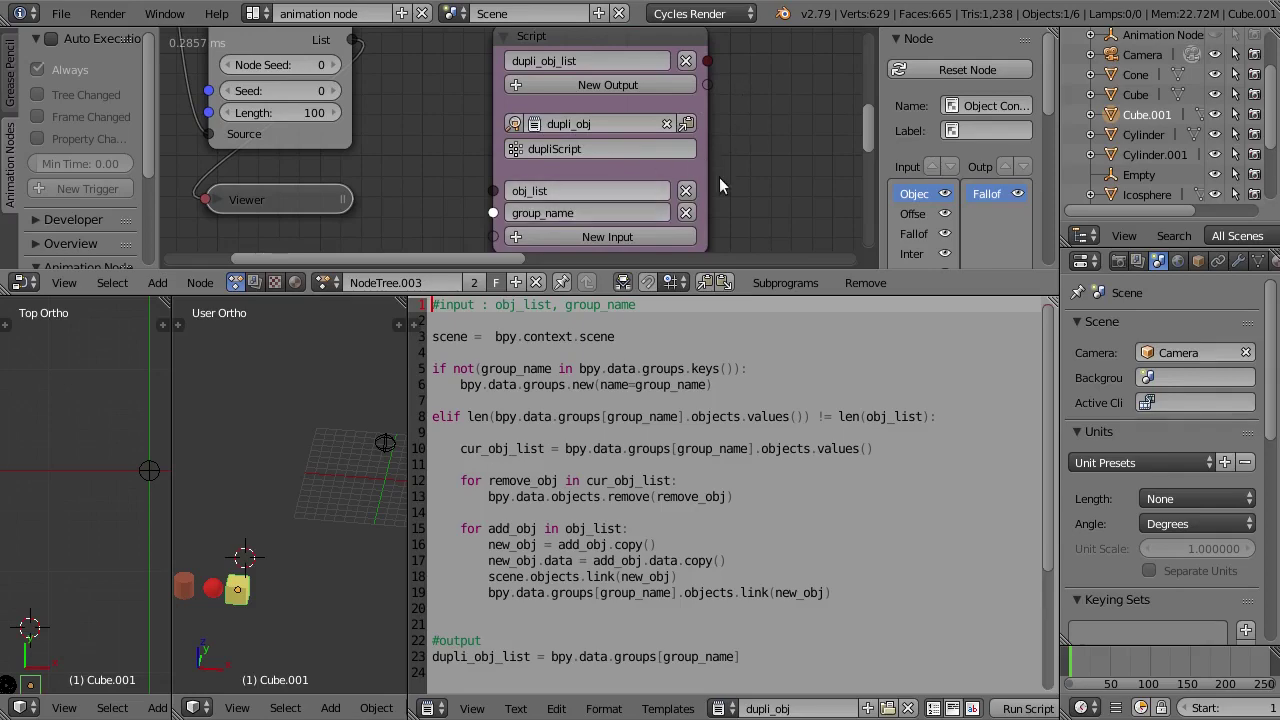
pyautogui.moveTo(725, 175)
pyautogui.mouseDown(button='middle')
pyautogui.moveTo(778, 240)
pyautogui.moveTo(684, 221)
pyautogui.mouseUp(button='middle')
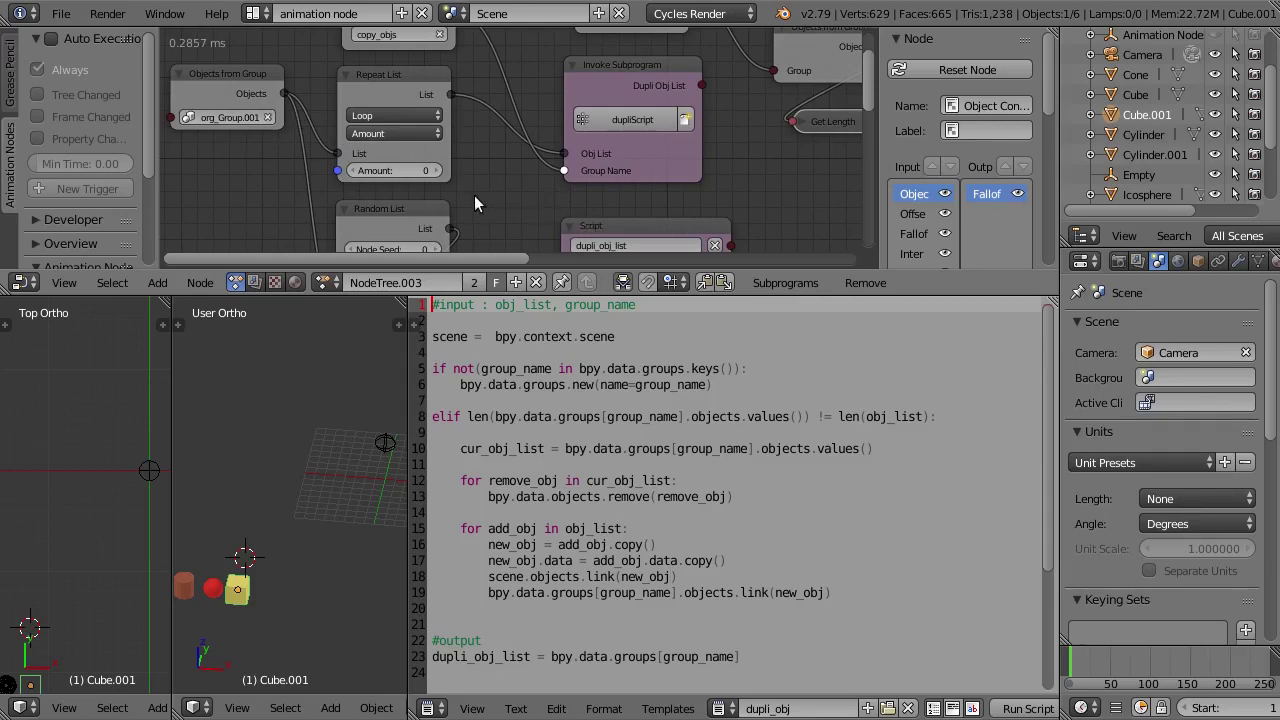
pyautogui.moveTo(474, 203); pyautogui.dragTo(689, 163, button='middle')
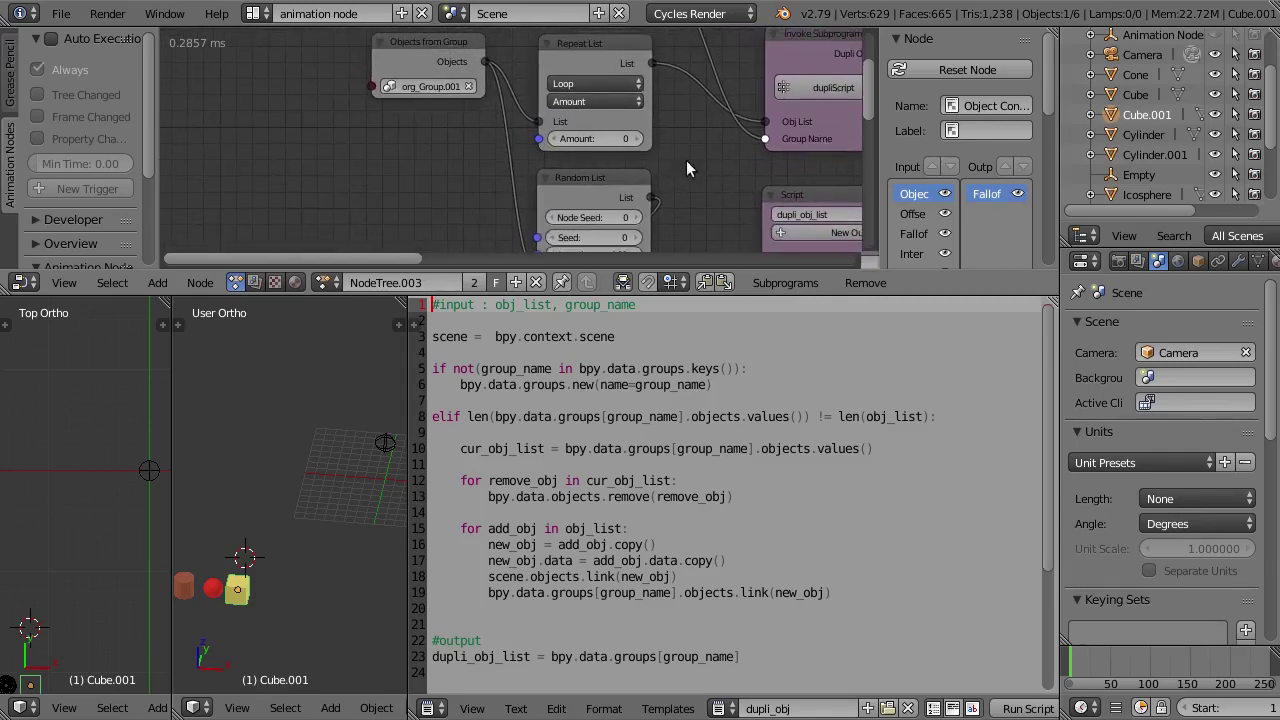
pyautogui.scroll(1, 690, 168)
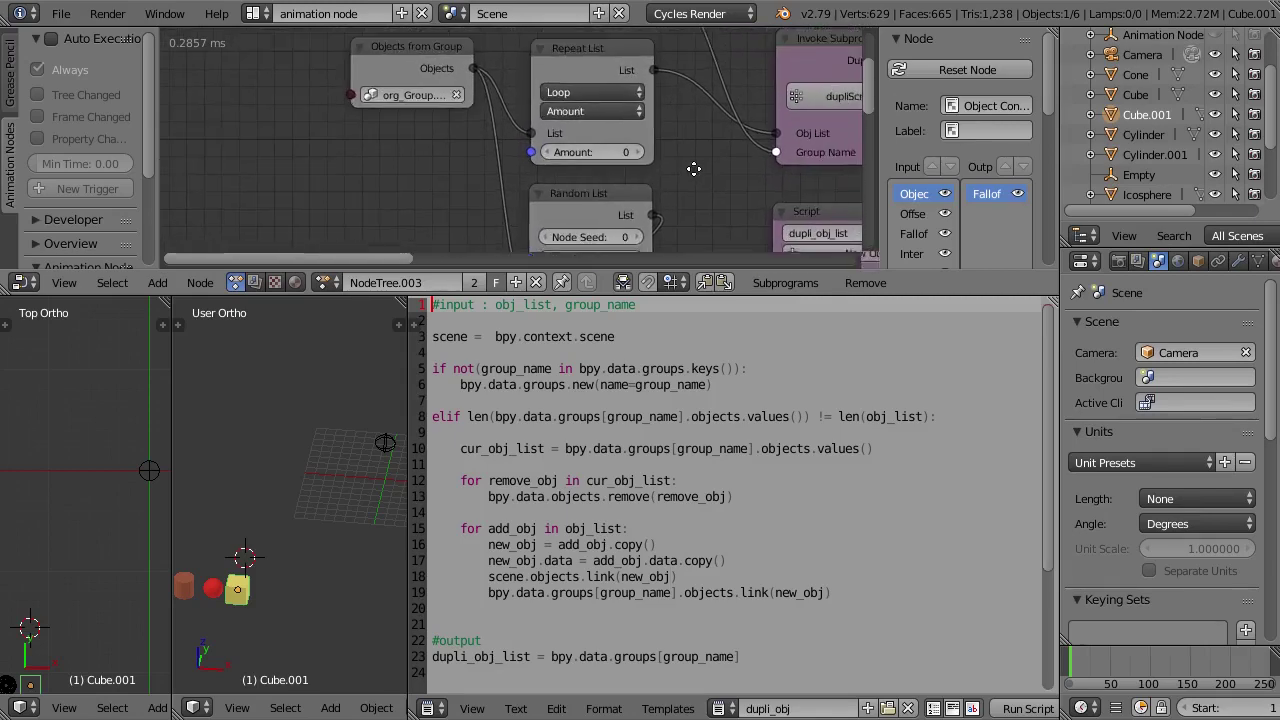
pyautogui.moveTo(693, 169); pyautogui.dragTo(681, 191, button='middle')
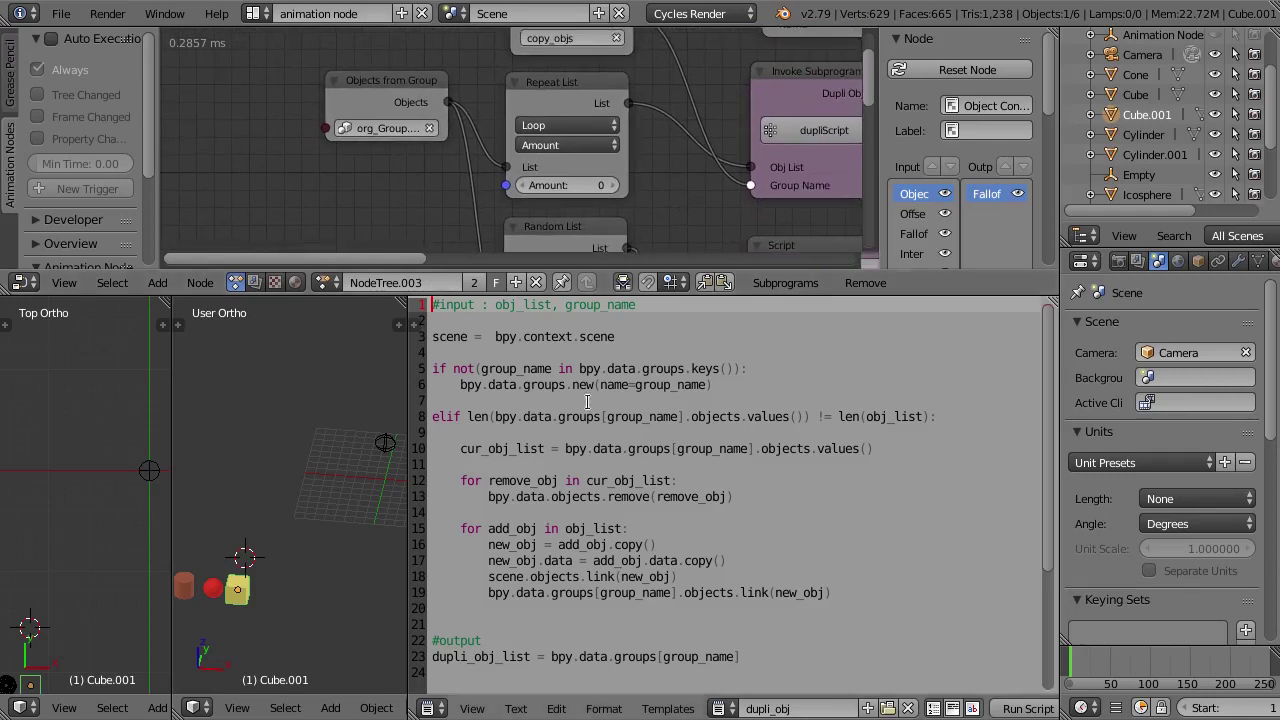
pyautogui.moveTo(410, 522); pyautogui.dragTo(852, 483)
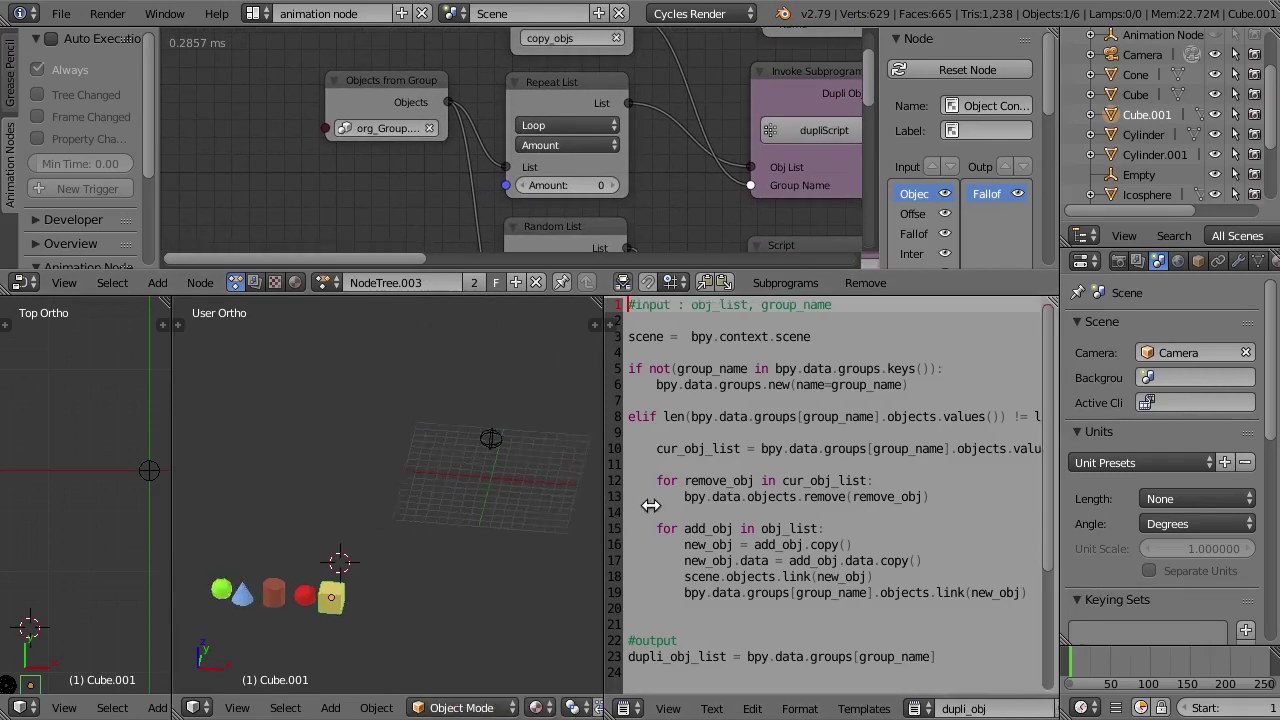
pyautogui.press('Home')
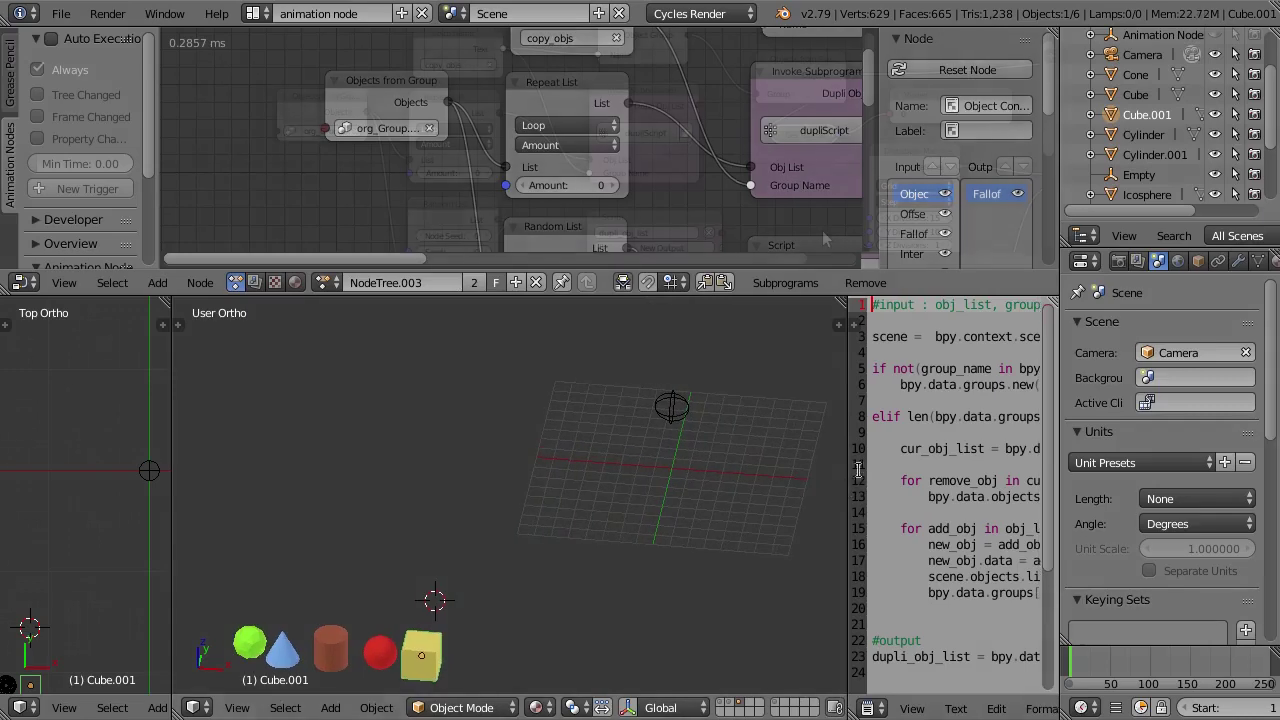
pyautogui.hotkey('ctrl', 'Up')
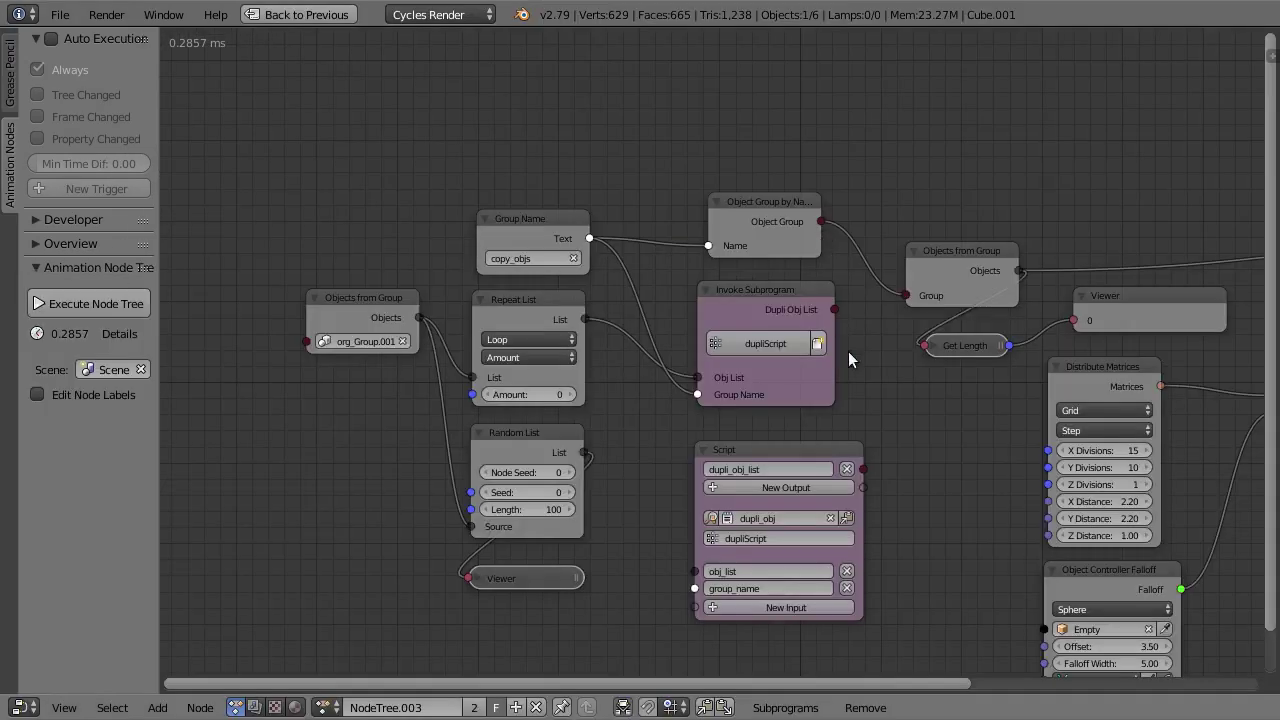
pyautogui.press('Home')
pyautogui.press('t')
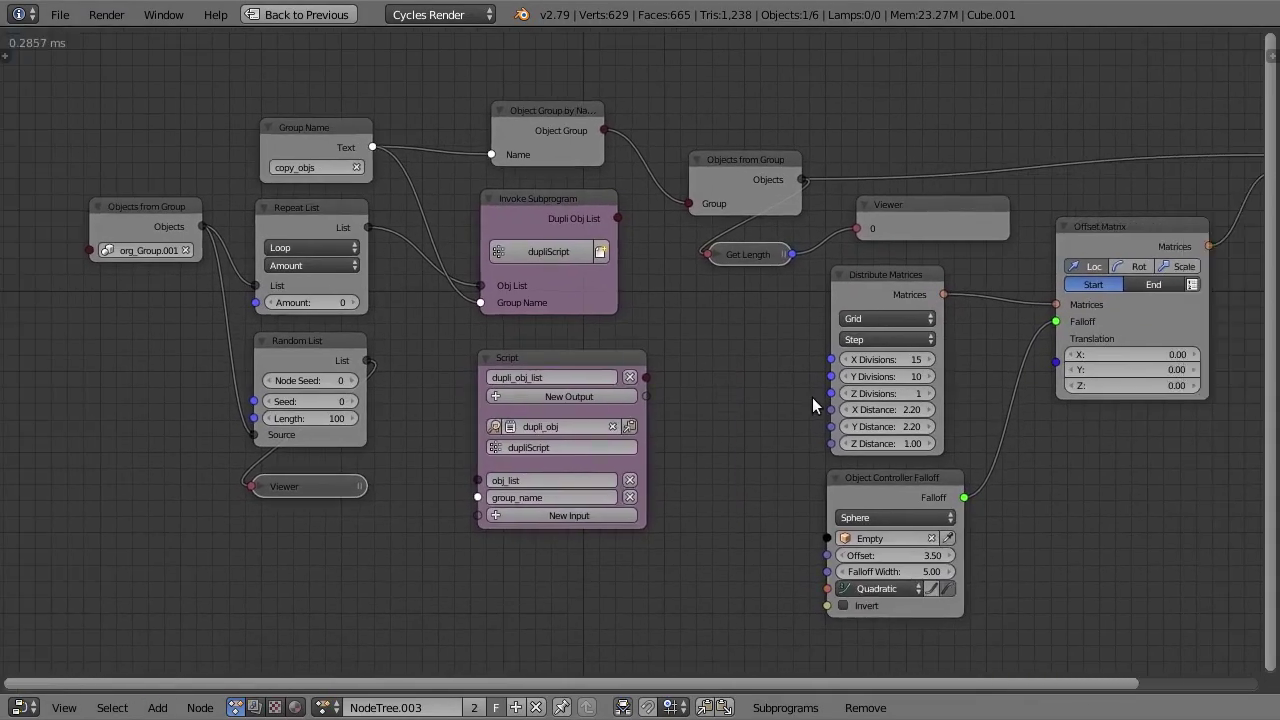
pyautogui.moveTo(812, 397); pyautogui.dragTo(692, 404, button='middle')
pyautogui.scroll(-1, 691, 404)
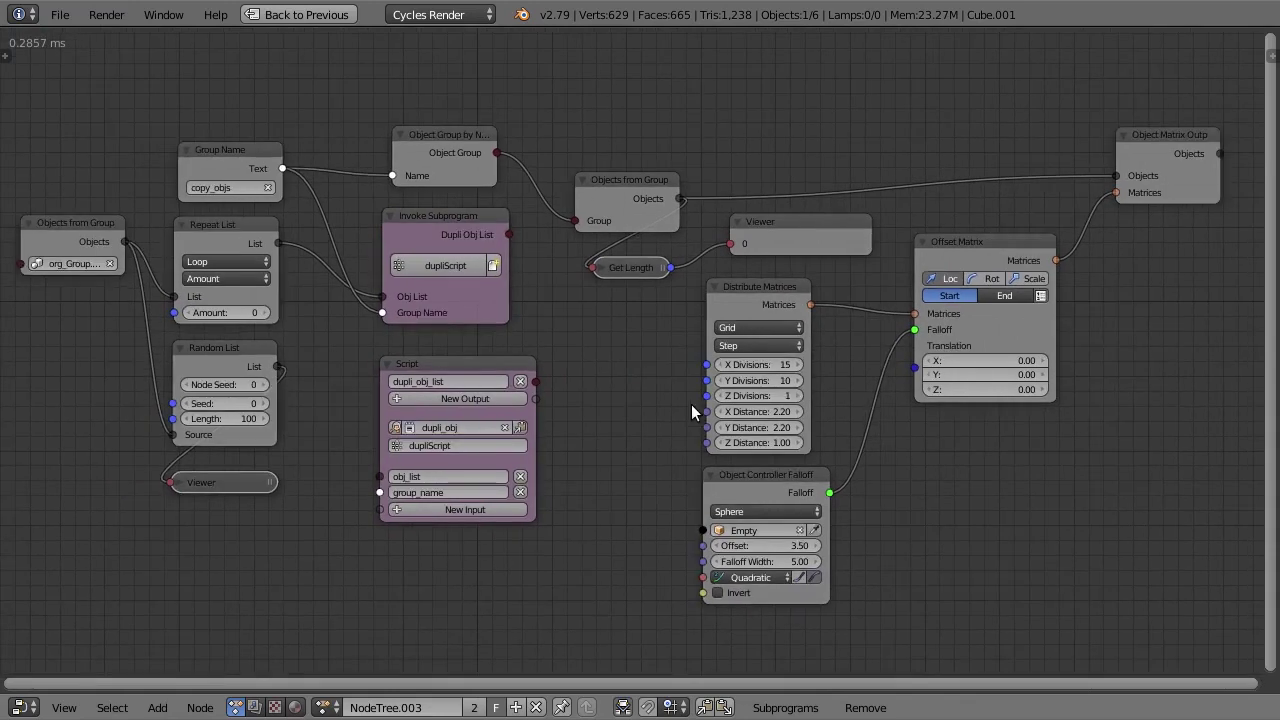
# Step: Show Cube.001's object properties with its org_Group.001 membership, framing Objects from Group and Repeat List
pyautogui.hotkey('ctrl', 'Up')
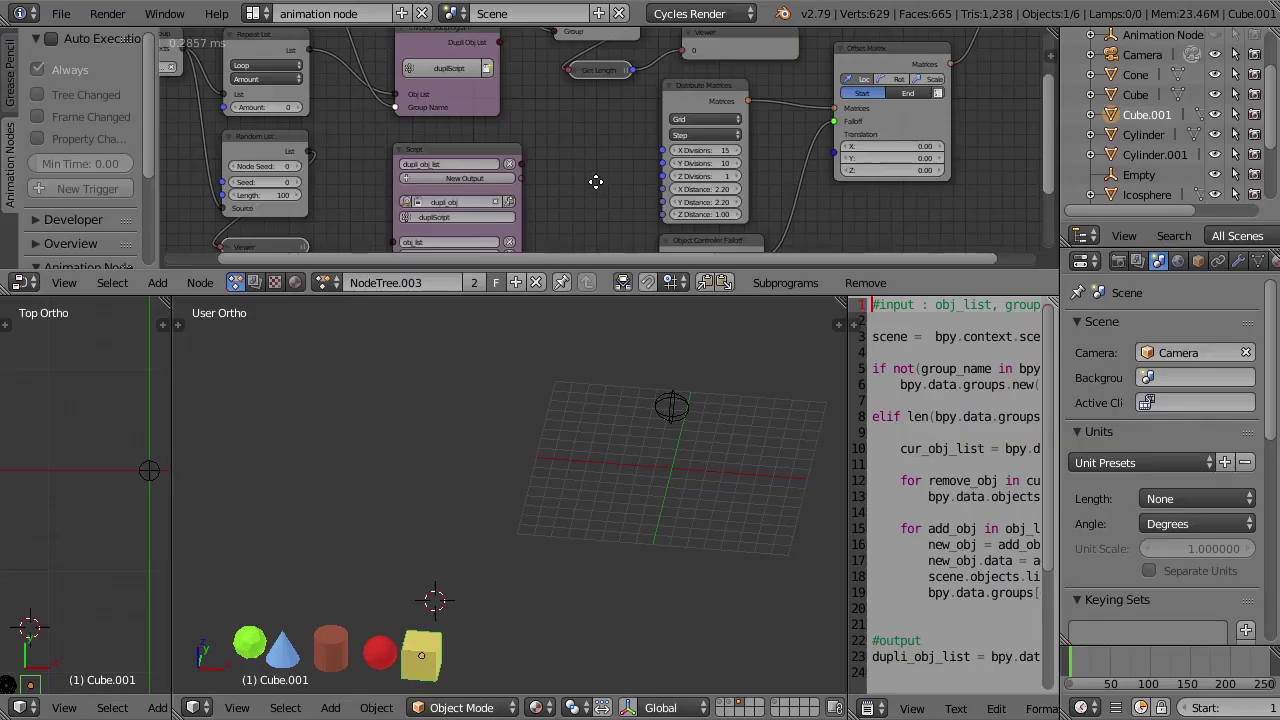
pyautogui.moveTo(594, 183); pyautogui.dragTo(711, 241, button='middle')
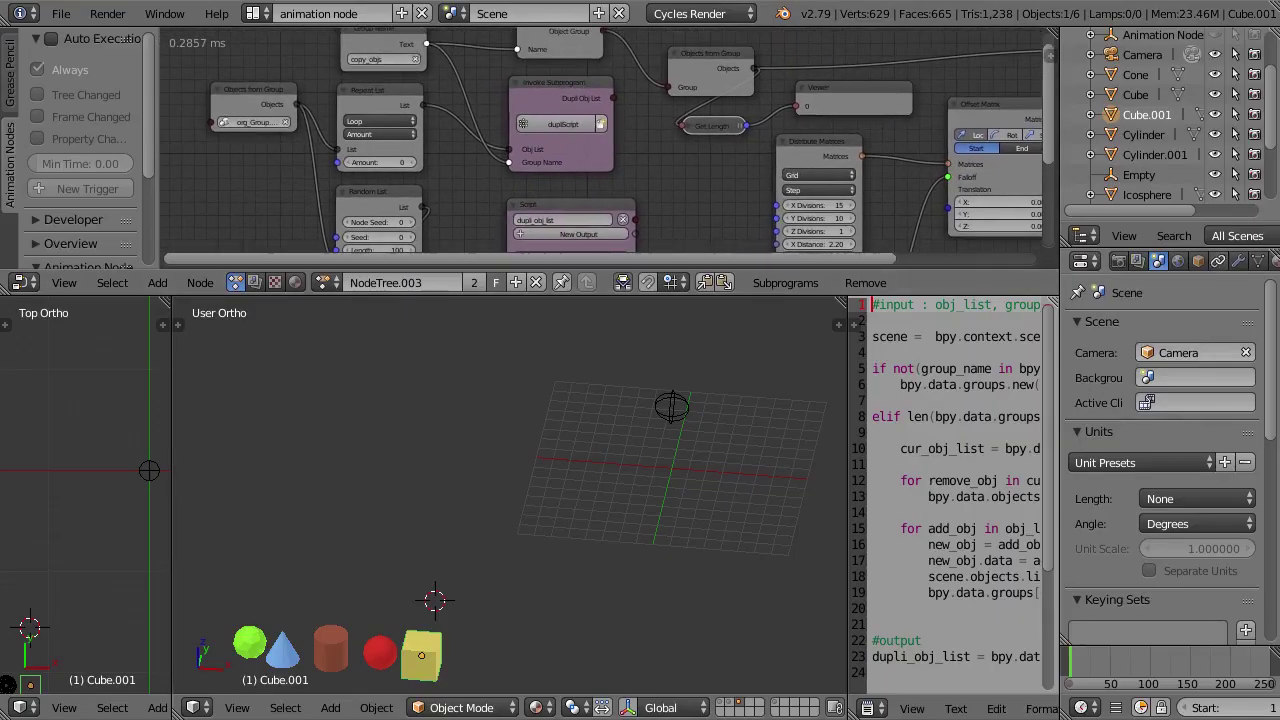
pyautogui.scroll(1, 711, 241)
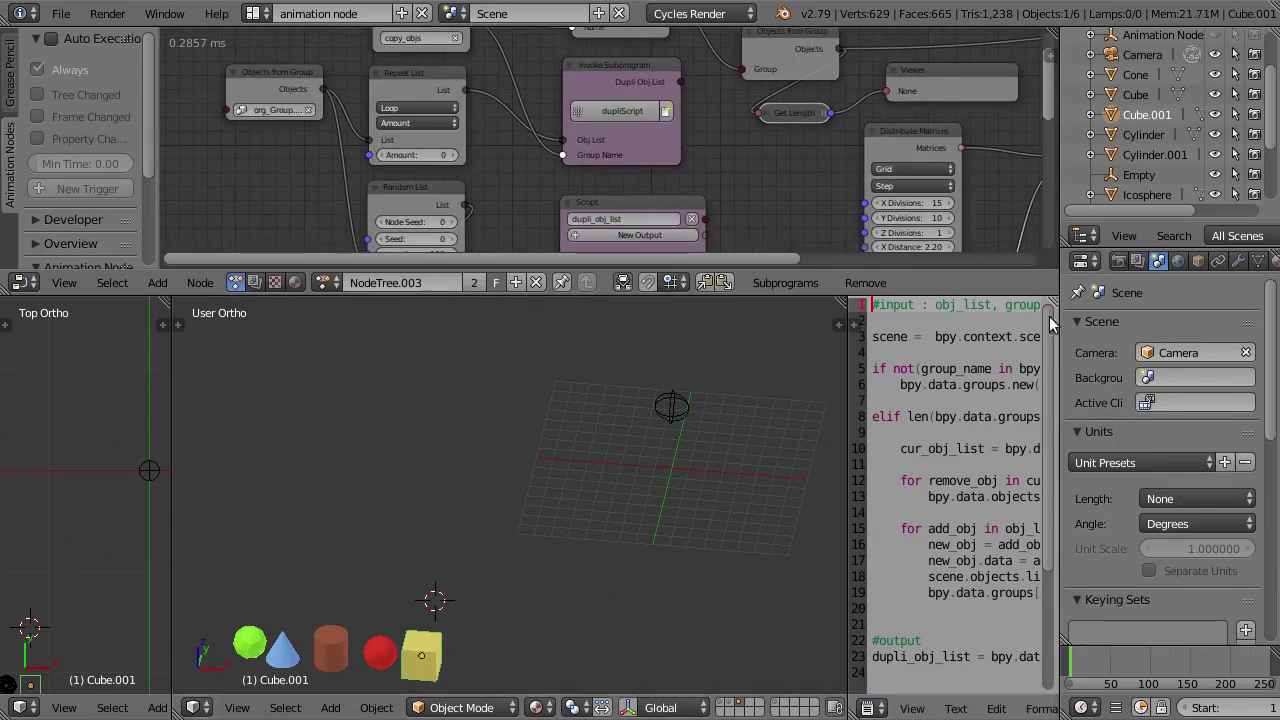
pyautogui.click(1198, 260)
pyautogui.scroll(-4, 1143, 414)
pyautogui.scroll(-6, 1143, 414)
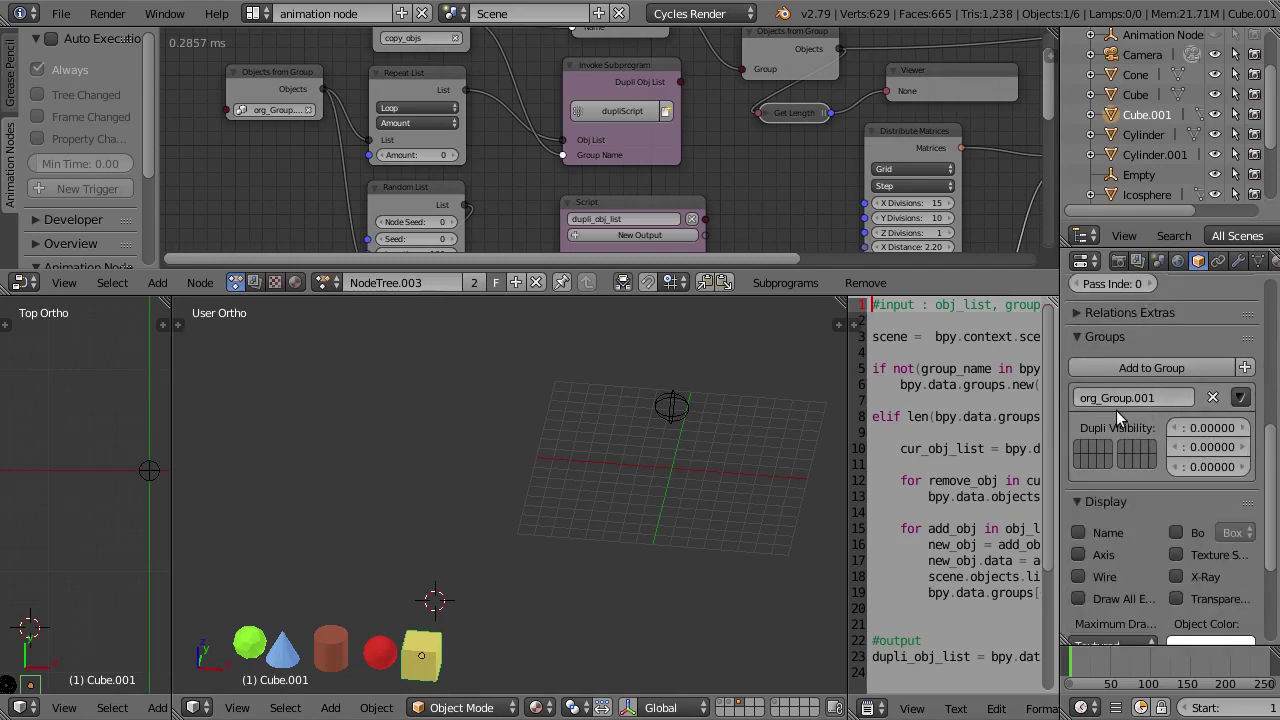
pyautogui.scroll(2, 283, 199)
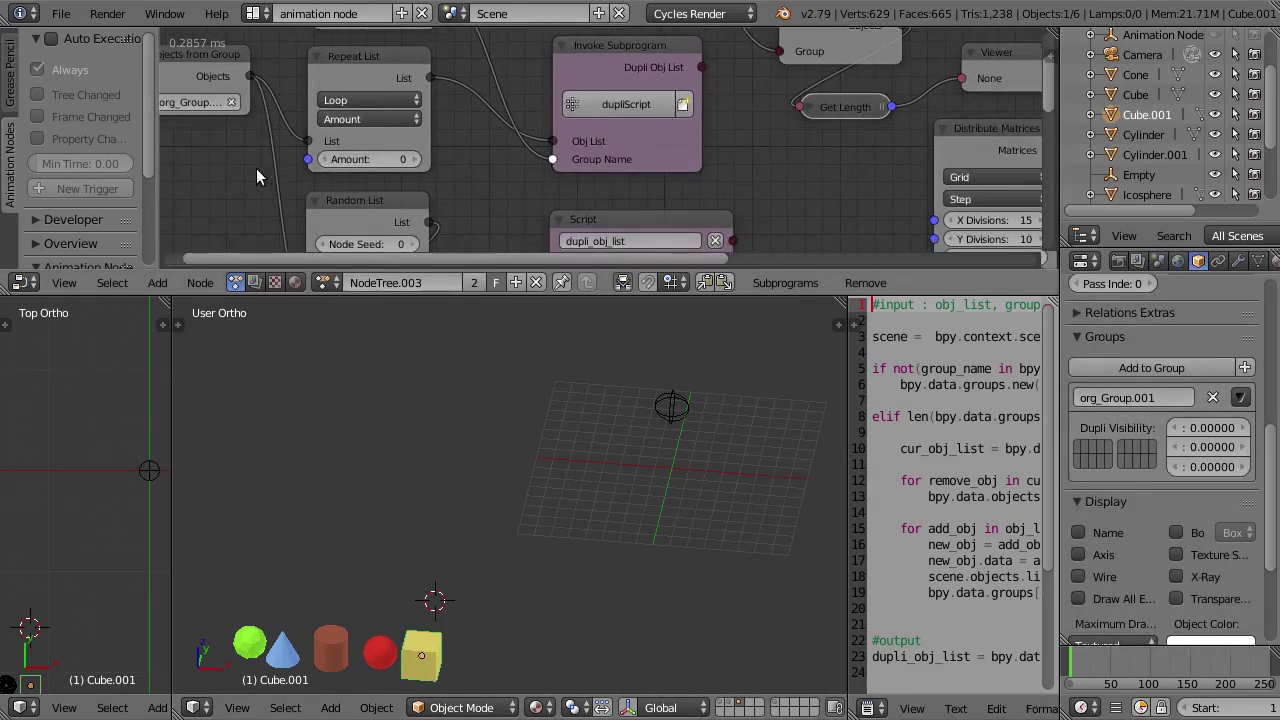
pyautogui.moveTo(256, 168); pyautogui.dragTo(429, 196, button='middle')
pyautogui.scroll(2, 415, 185)
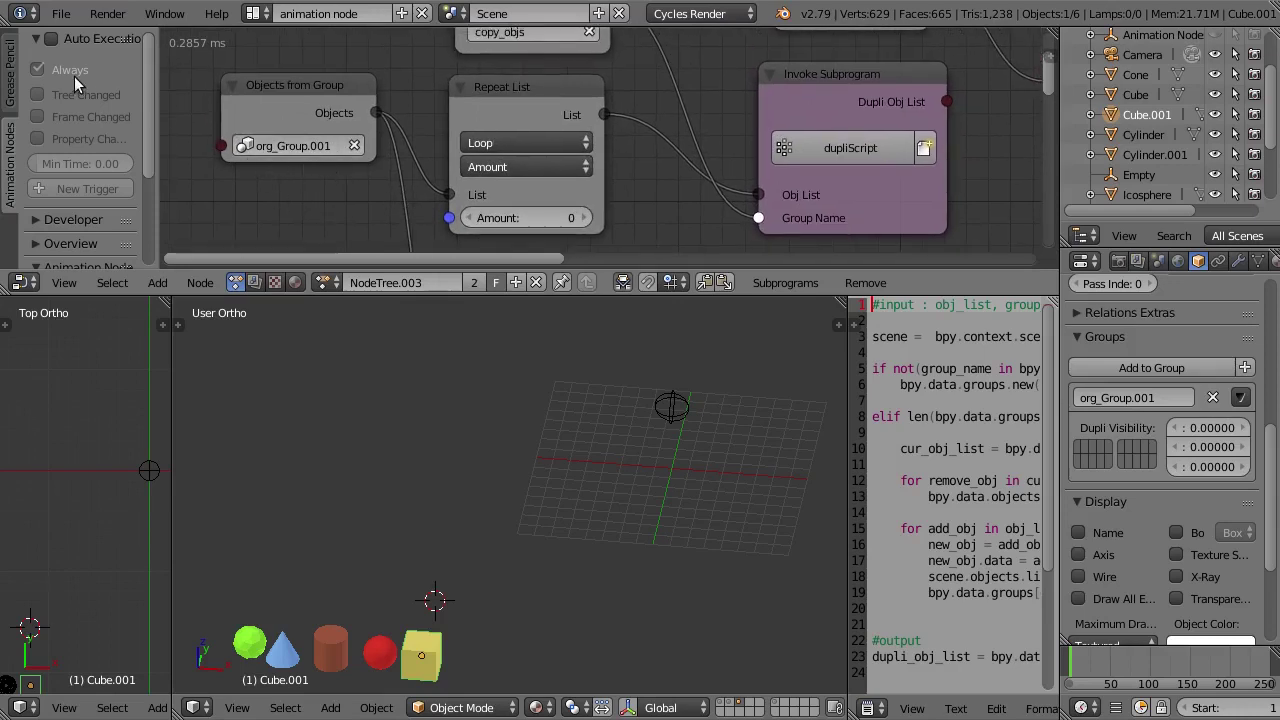
# Step: Enable Auto Execution, raise the Repeat List amount to 14, and select the red sphere
pyautogui.click(51, 39)
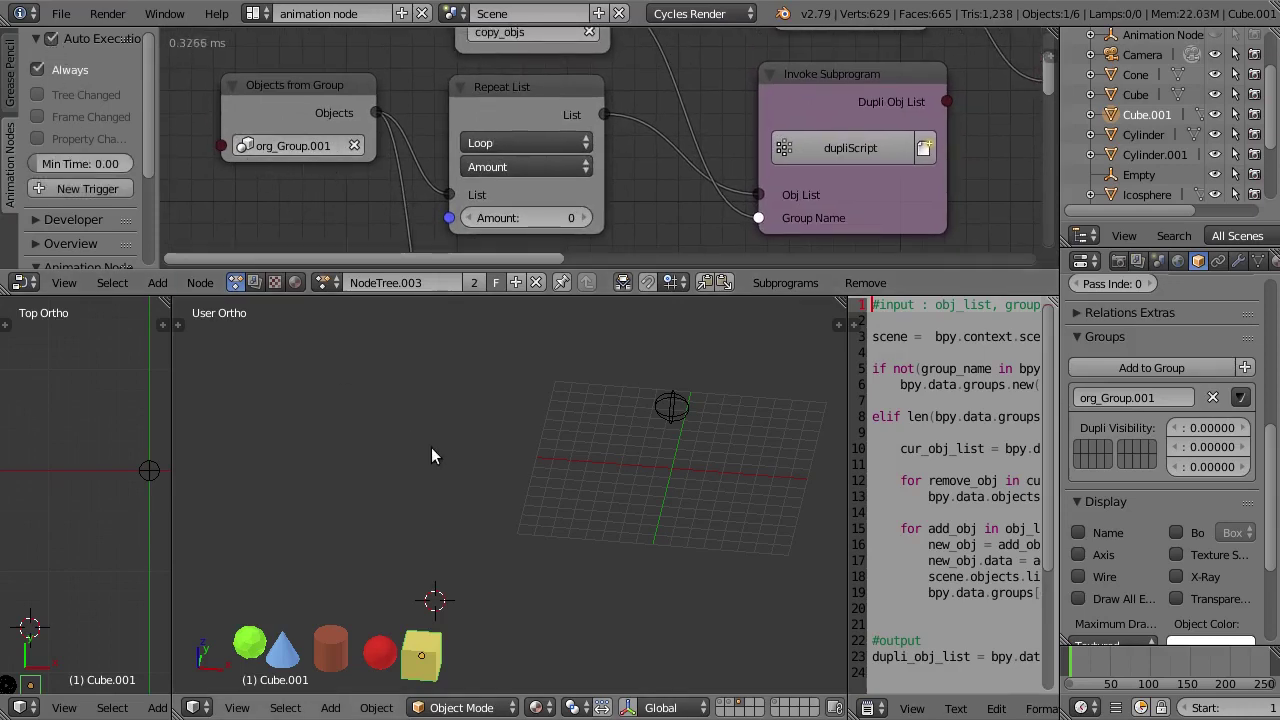
pyautogui.click(586, 217)
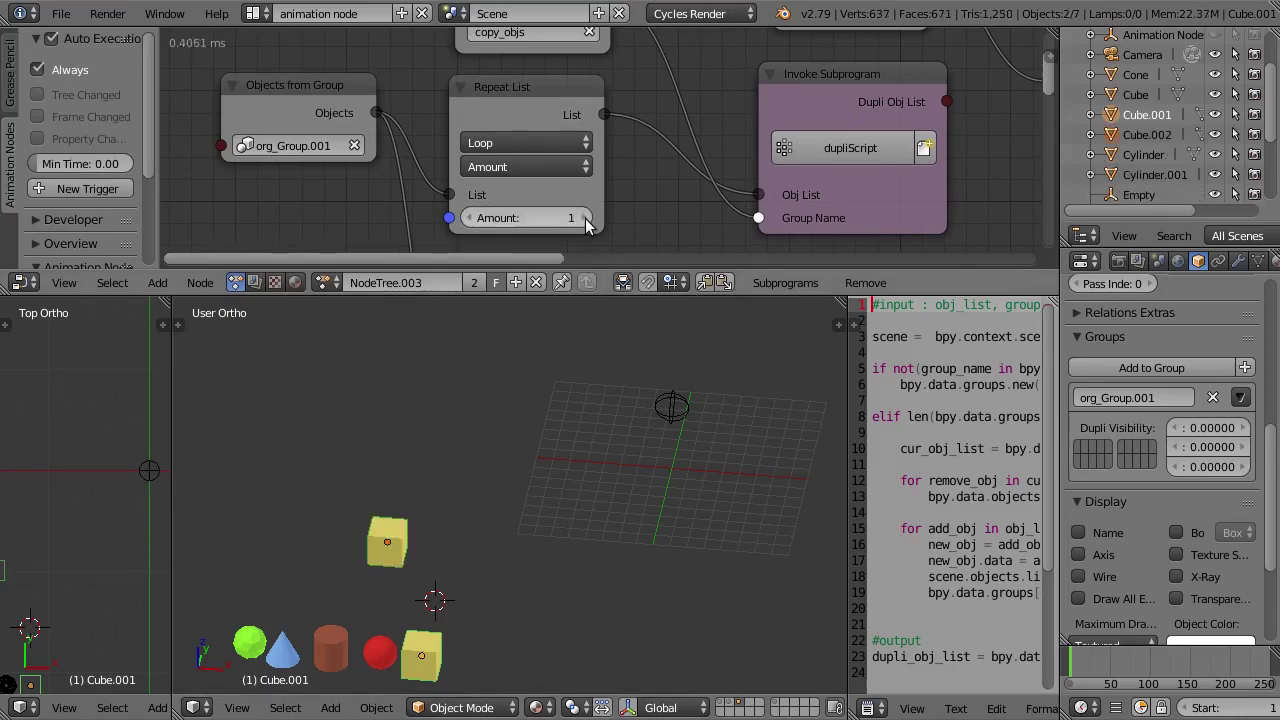
pyautogui.click(586, 217)
pyautogui.click(586, 218)
pyautogui.click(586, 218)
pyautogui.click(586, 218)
pyautogui.click(586, 218)
pyautogui.click(586, 218)
pyautogui.click(586, 218)
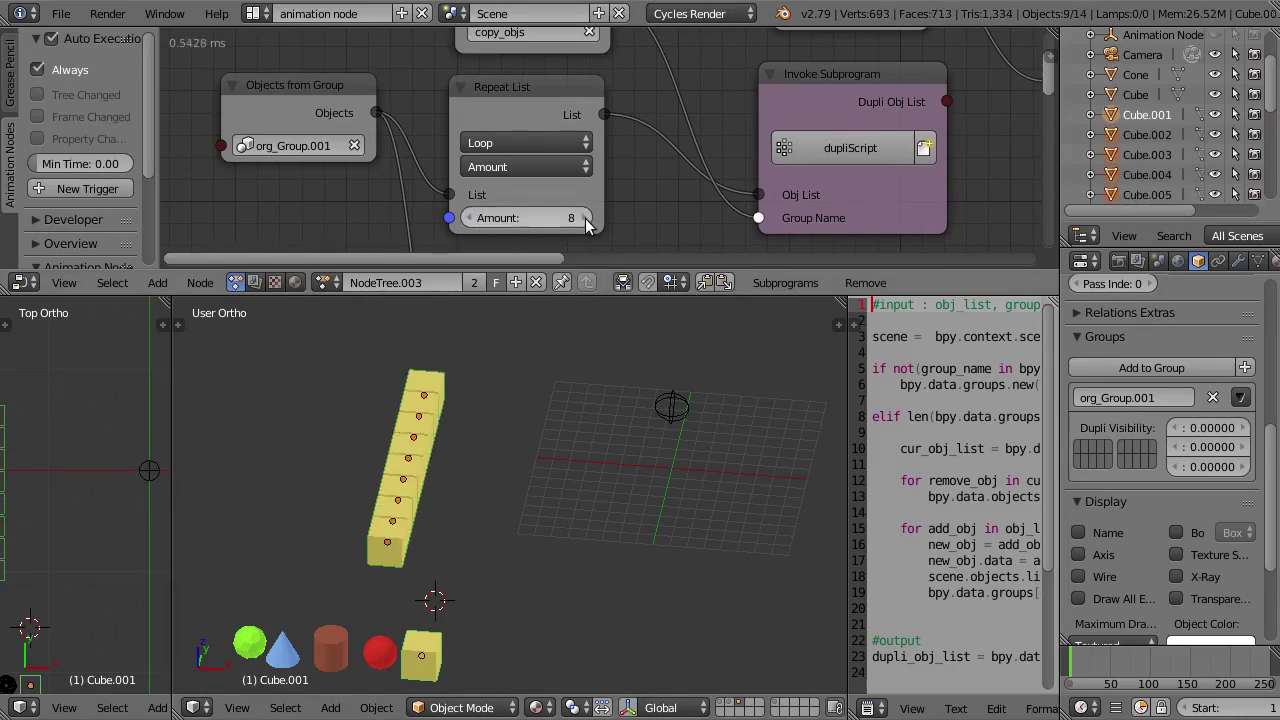
pyautogui.click(586, 218)
pyautogui.click(586, 218)
pyautogui.click(586, 218)
pyautogui.click(586, 218)
pyautogui.click(586, 218)
pyautogui.click(586, 218)
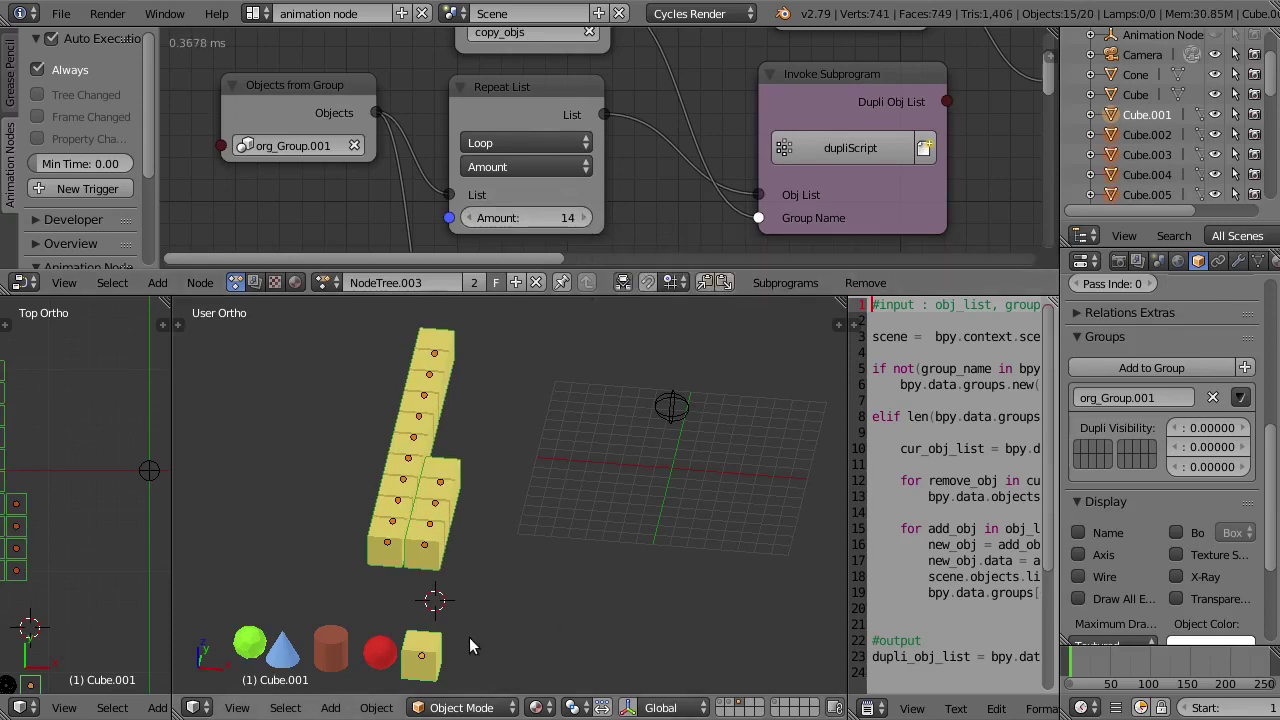
pyautogui.rightClick(380, 655)
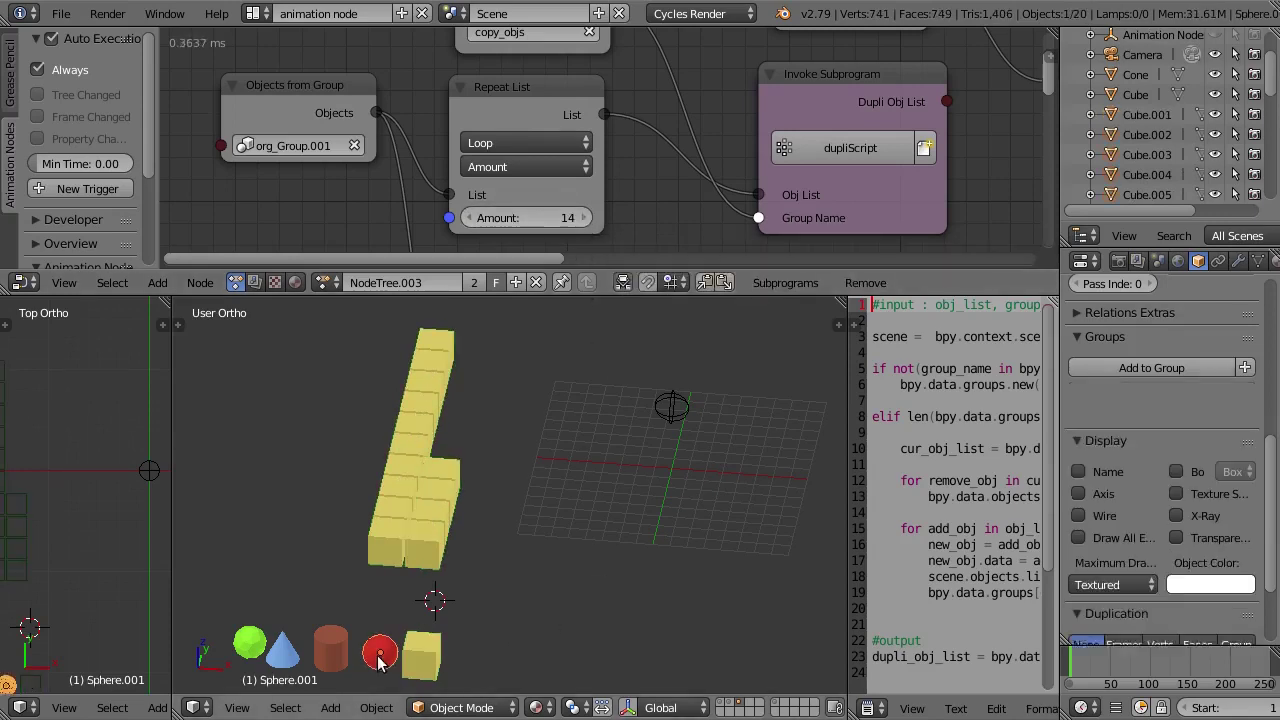
# Step: Add the red sphere to org_Group.001 and drag the Repeat List amount up to 20
pyautogui.click(1122, 368)
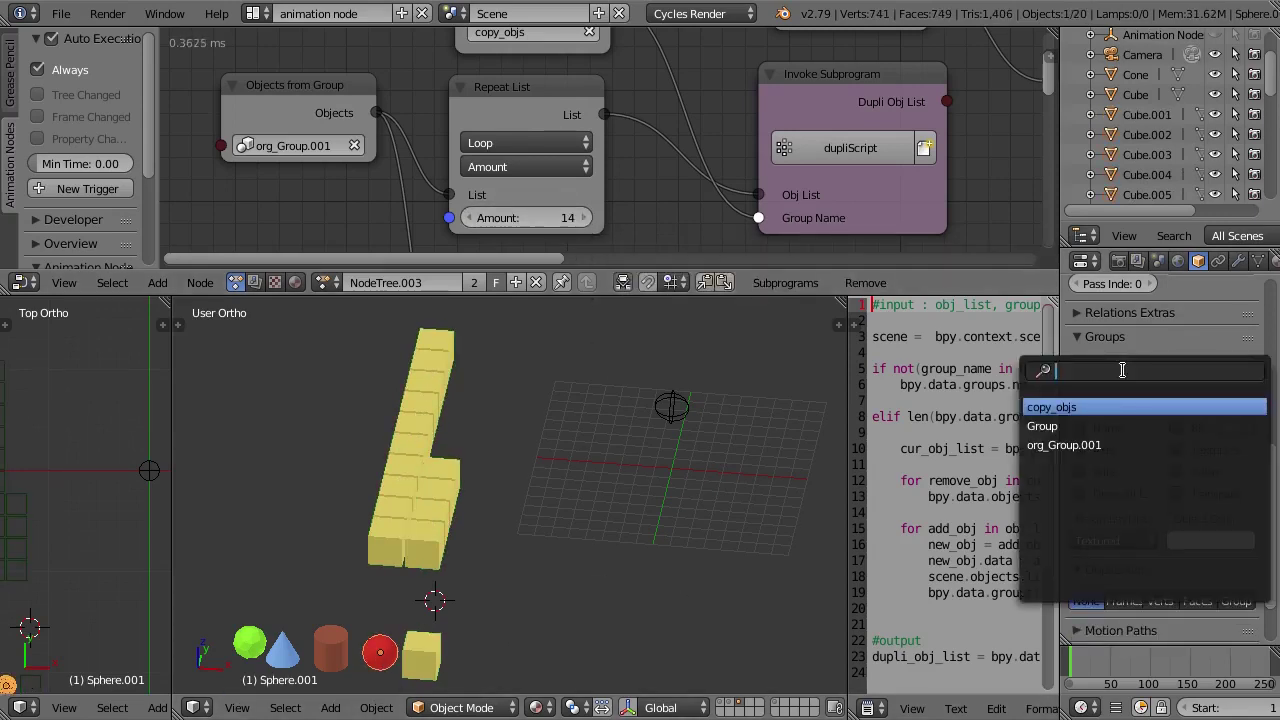
pyautogui.click(1084, 446)
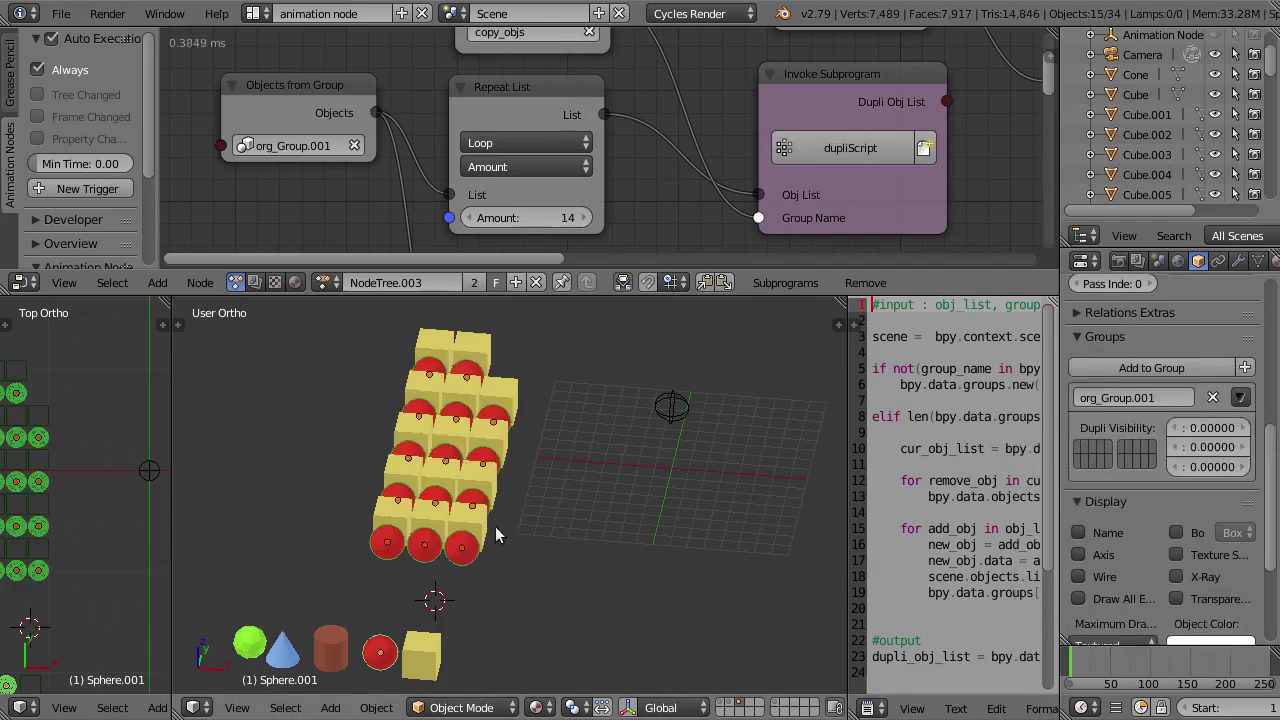
pyautogui.moveTo(560, 218)
pyautogui.mouseDown()
pyautogui.moveTo(600, 218)
pyautogui.moveTo(575, 485)
pyautogui.mouseUp()
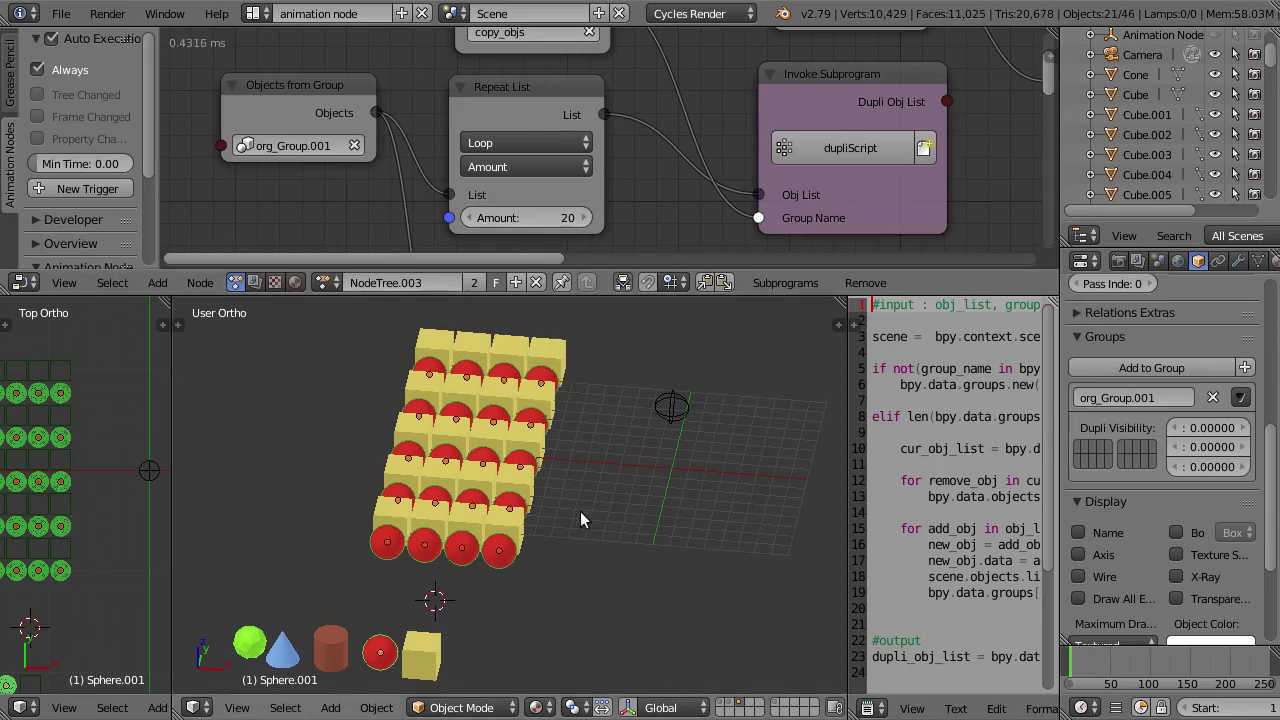
# Step: Add the cone, cylinder, icosphere and sphere to the active group org_Group.001
pyautogui.click(340, 651)
pyautogui.keyDown('shift'); pyautogui.click(285, 652); pyautogui.keyUp('shift')
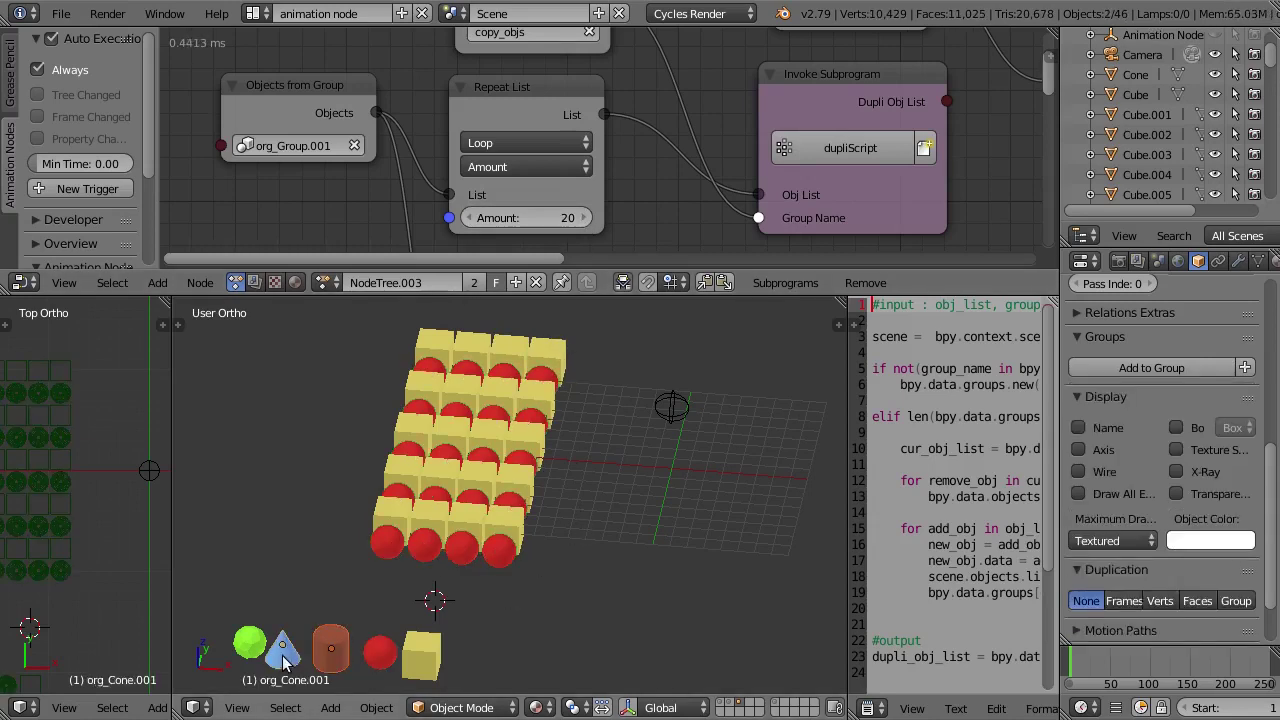
pyautogui.keyDown('shift'); pyautogui.click(258, 645); pyautogui.keyUp('shift')
pyautogui.click(385, 708)
pyautogui.moveTo(398, 268)
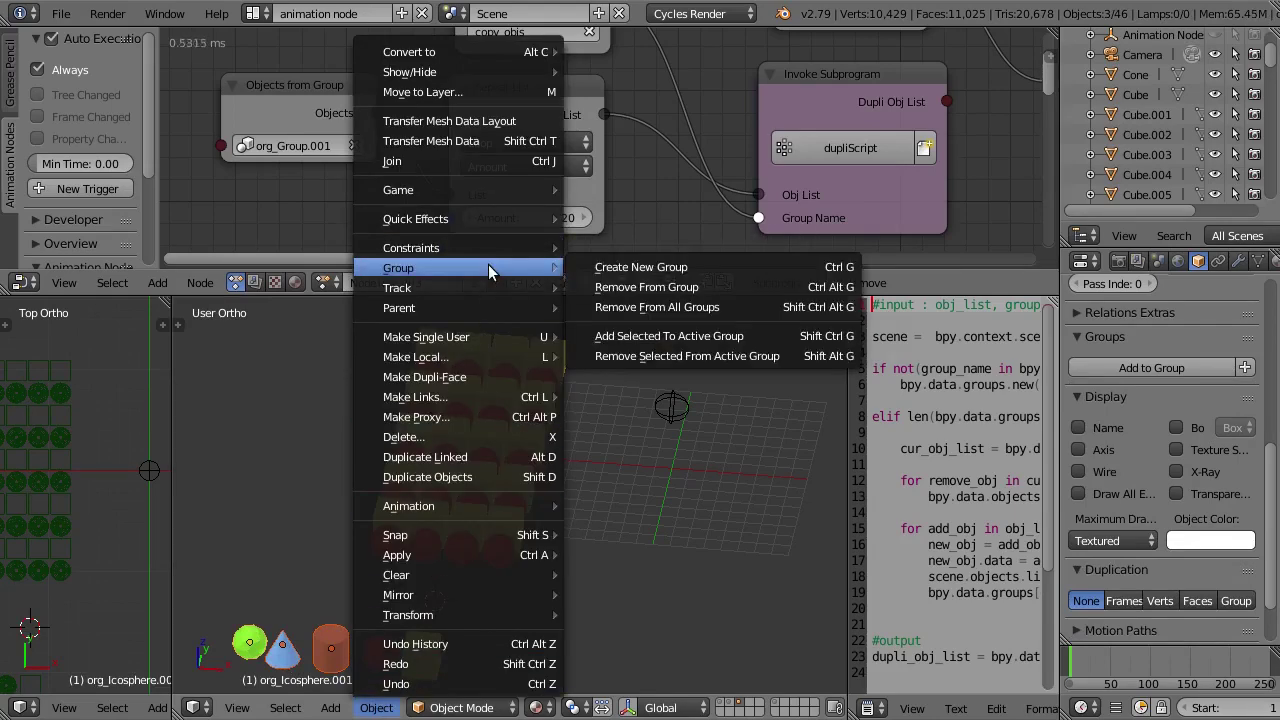
pyautogui.keyDown('shift'); pyautogui.click(388, 648); pyautogui.keyUp('shift')
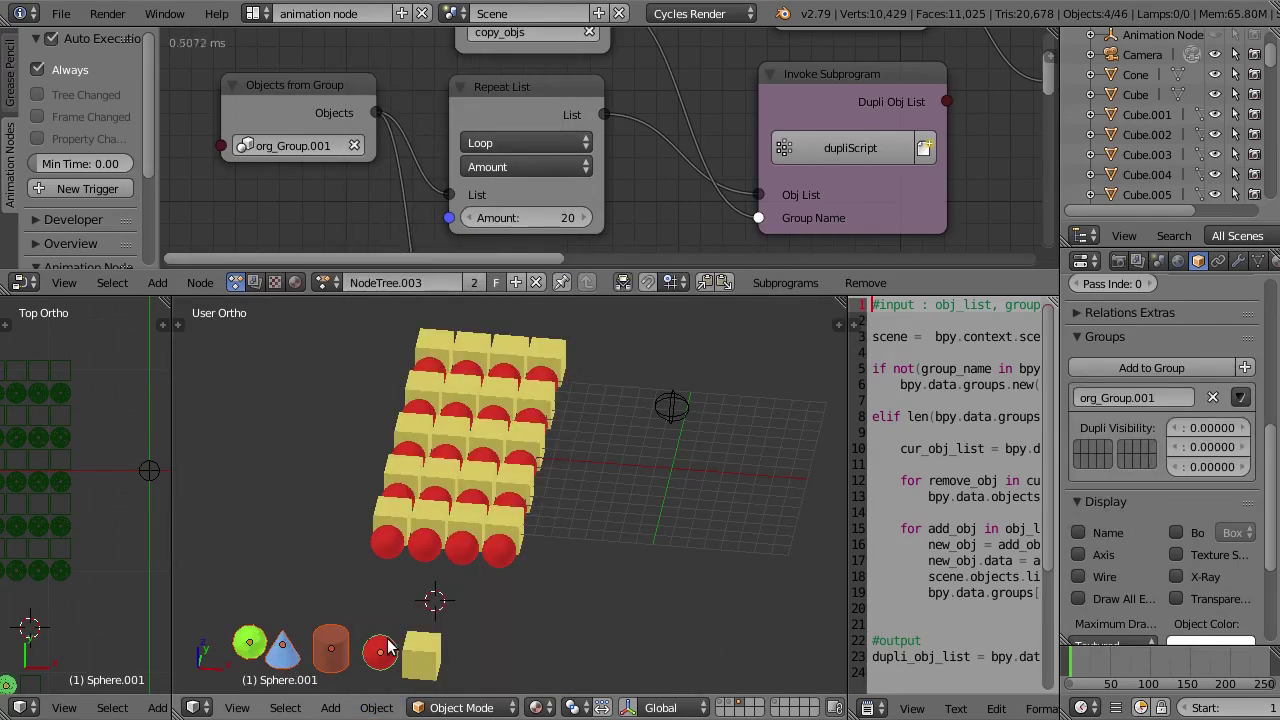
pyautogui.click(378, 708)
pyautogui.moveTo(458, 268)
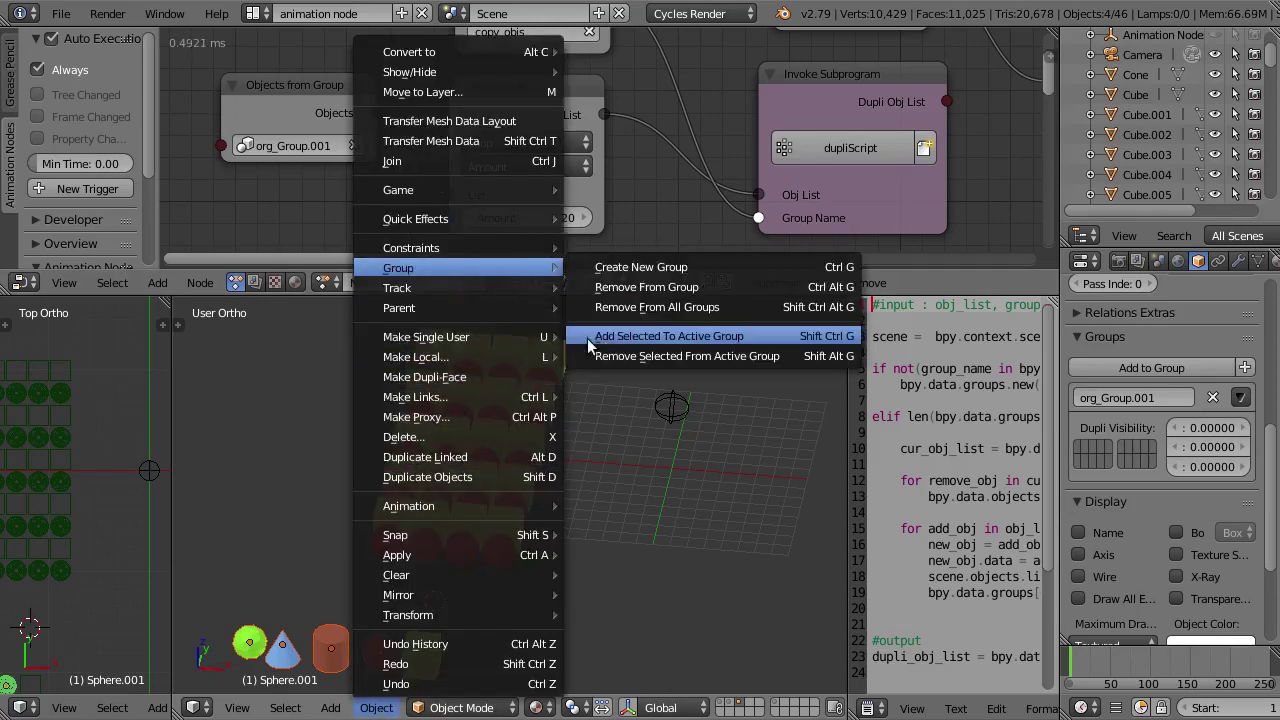
pyautogui.click(628, 340)
pyautogui.click(628, 343)
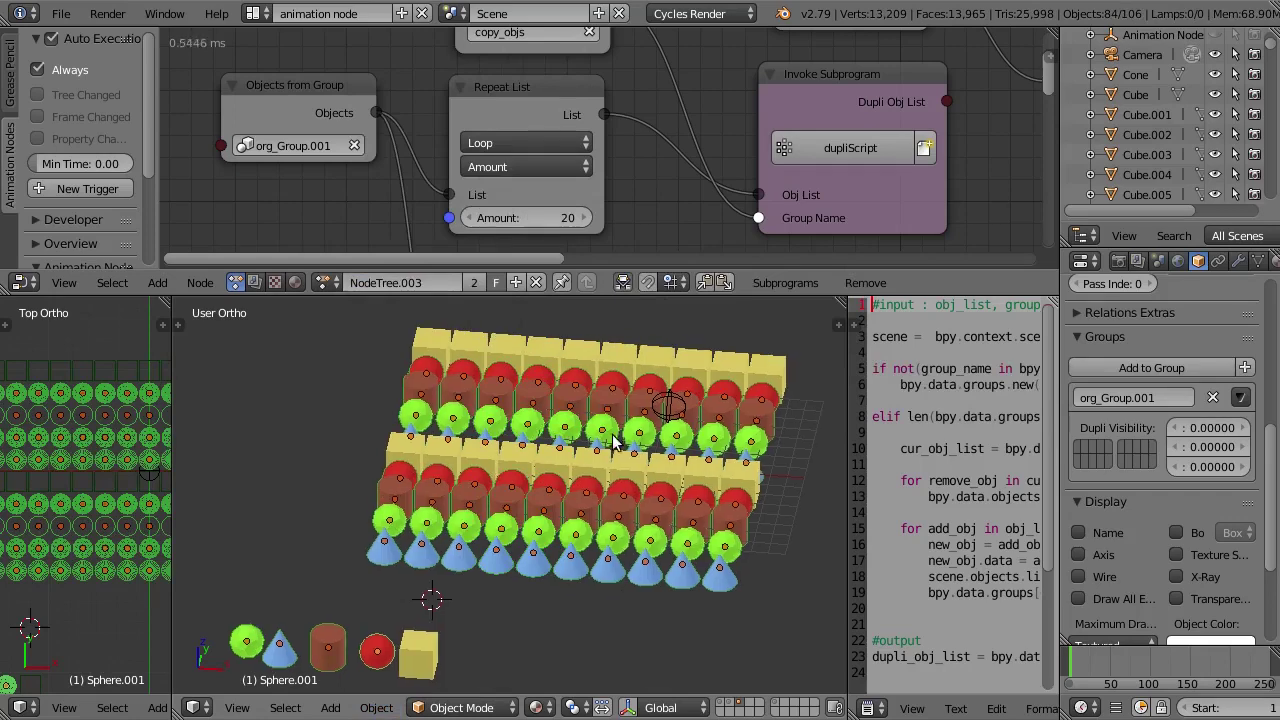
# Step: Raise the Repeat List amount to 24
pyautogui.keyDown('shift'); pyautogui.moveTo(599, 625); pyautogui.dragTo(538, 622, button='middle'); pyautogui.keyUp('shift')
pyautogui.click(587, 217)
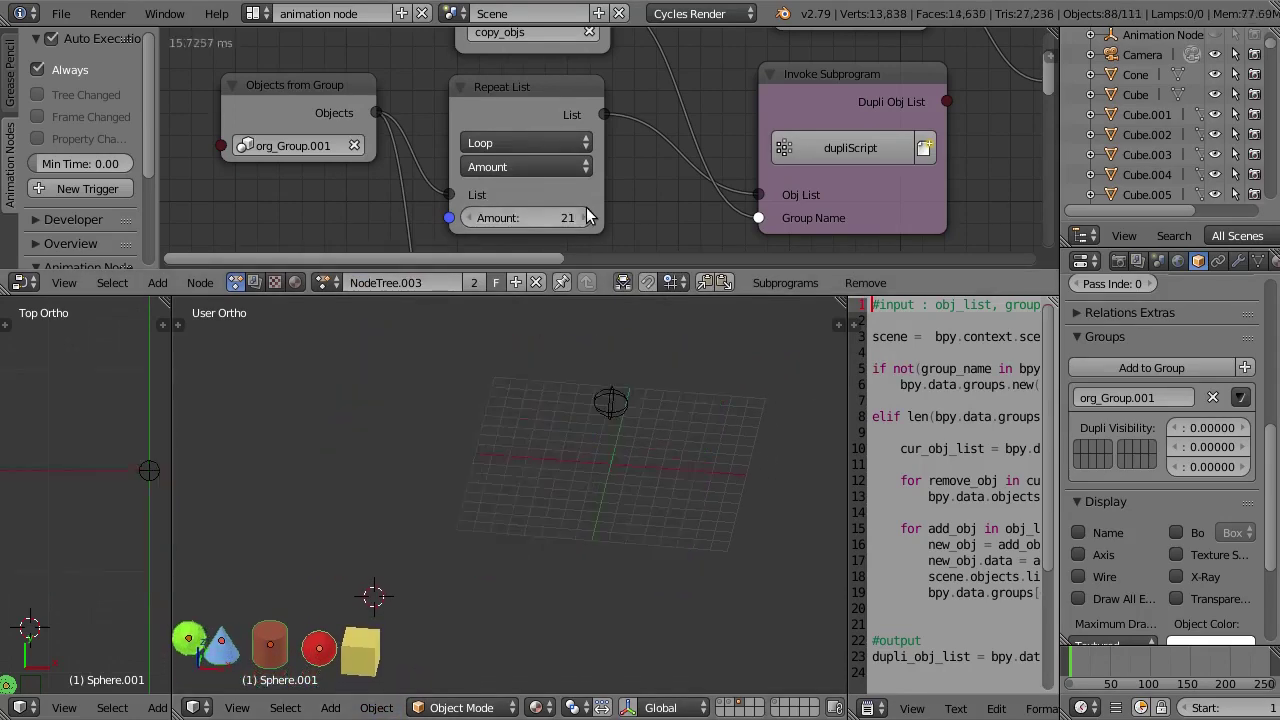
pyautogui.click(587, 217)
pyautogui.click(587, 217)
pyautogui.click(587, 210)
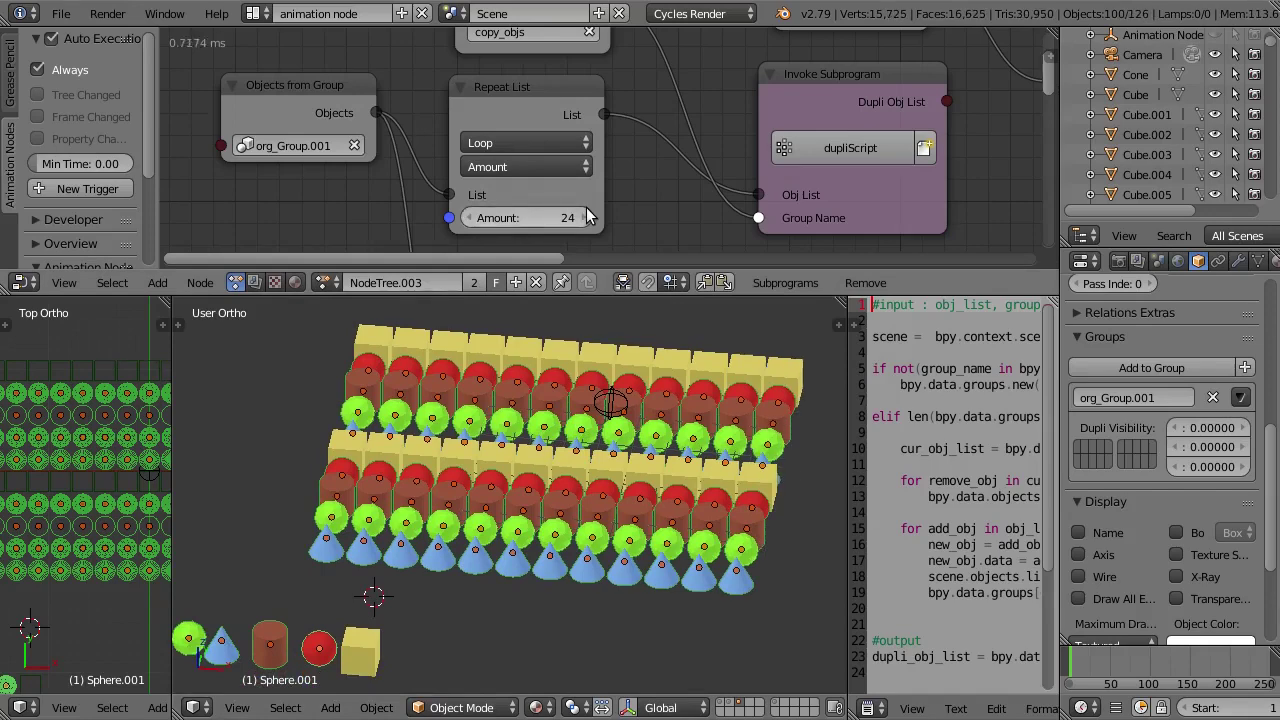
# Step: Connect the Random List node's List output to dupliScript's Obj List socket
pyautogui.moveTo(611, 221); pyautogui.dragTo(558, 105, button='middle')
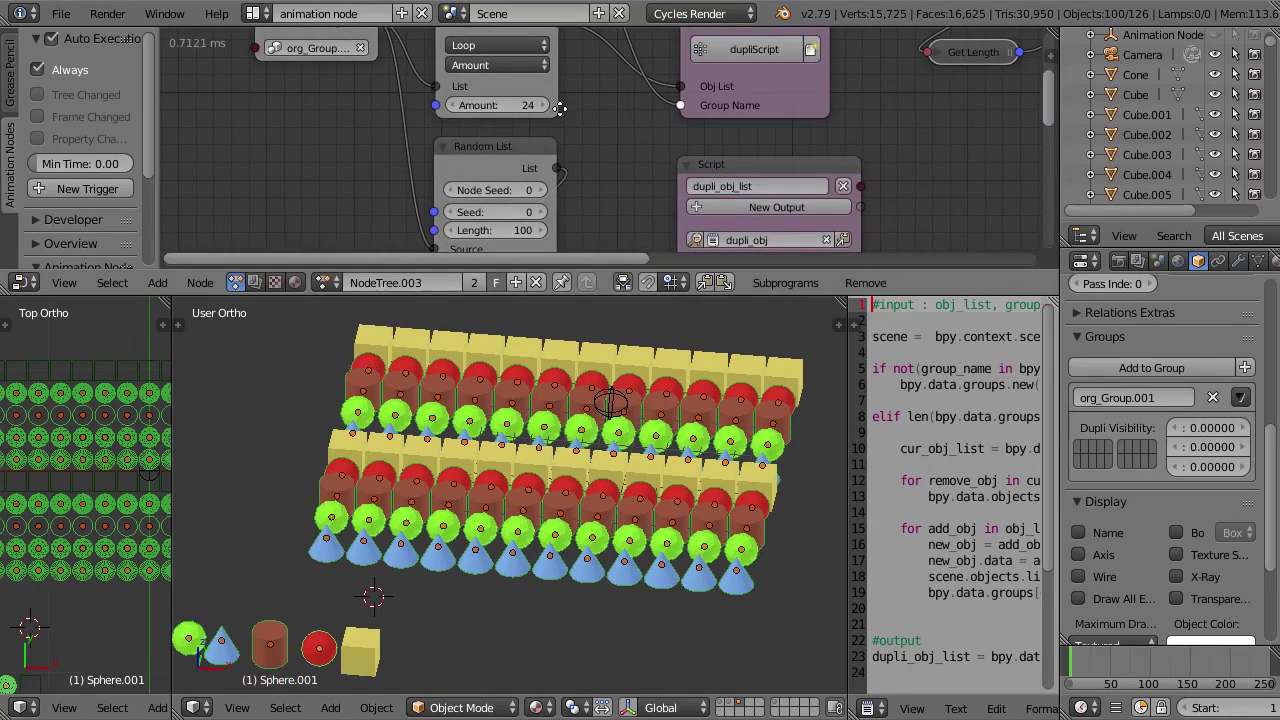
pyautogui.moveTo(552, 169); pyautogui.dragTo(680, 87)
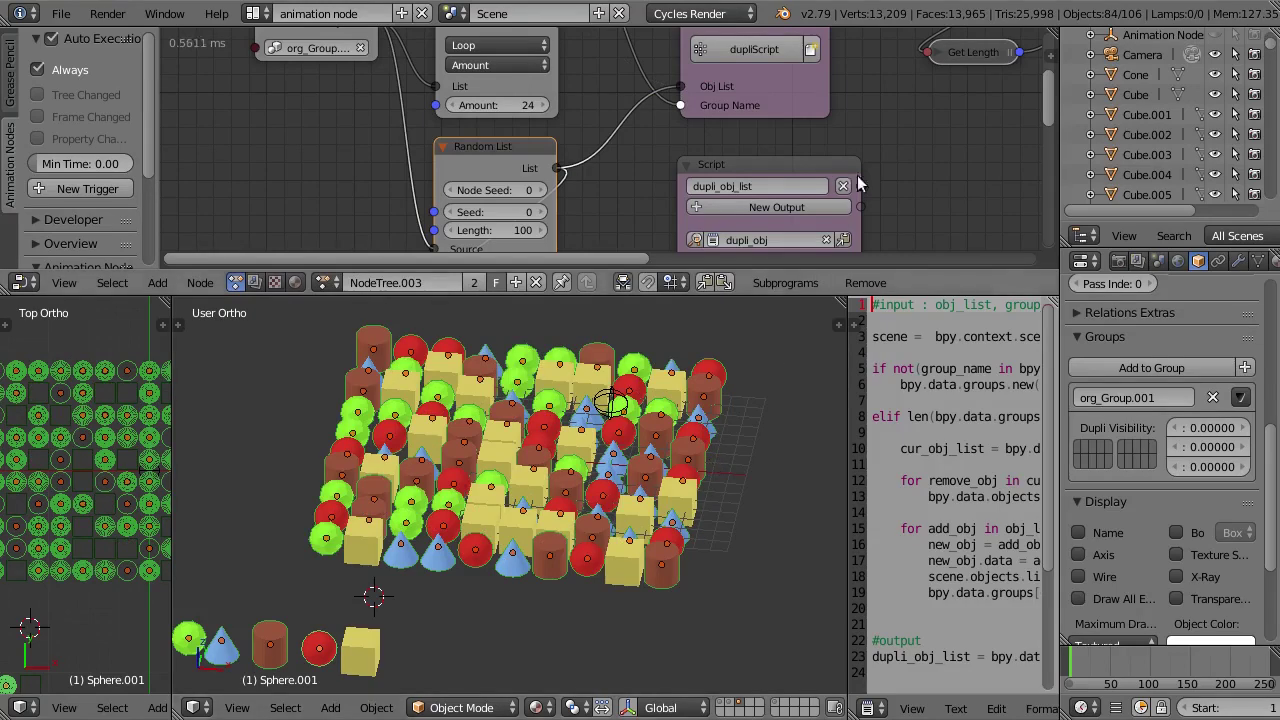
pyautogui.scroll(-2, 868, 156)
# Step: Set the Transform node's Z translation to 3
pyautogui.moveTo(960, 172)
pyautogui.mouseDown(button='middle')
pyautogui.moveTo(548, 194)
pyautogui.moveTo(491, 123)
pyautogui.mouseUp(button='middle')
pyautogui.click(802, 140)
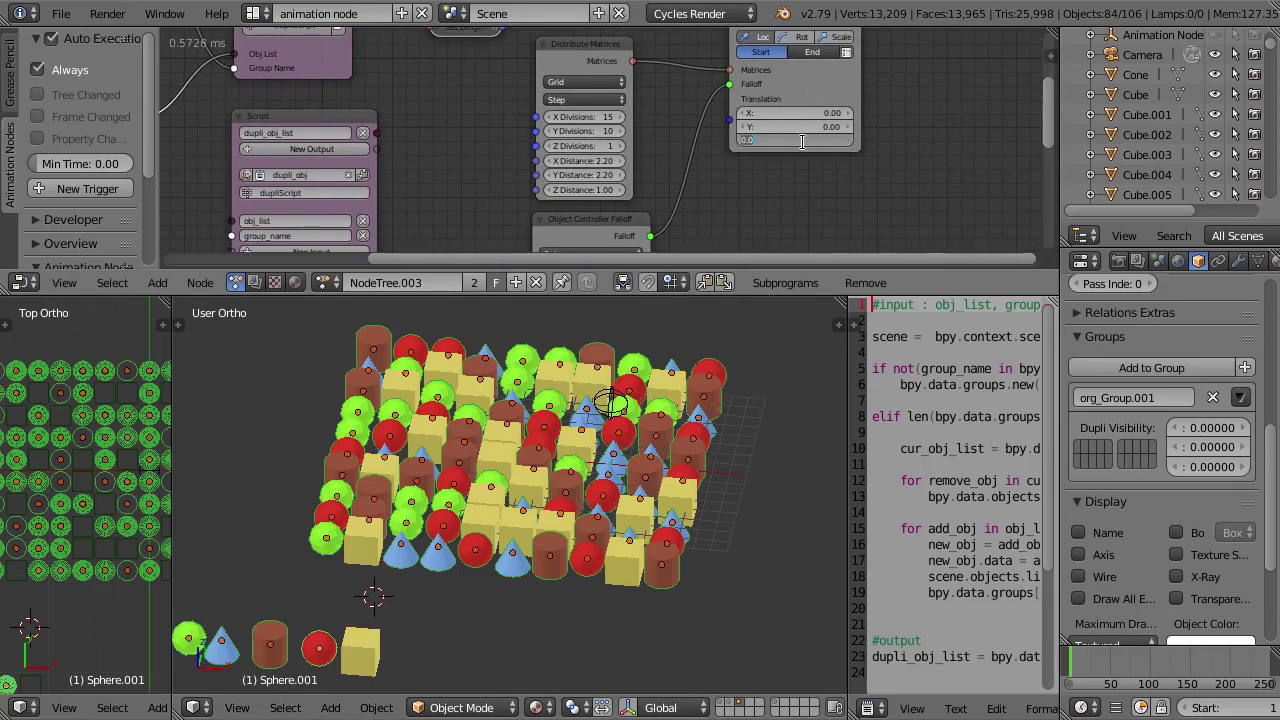
pyautogui.write('3')
pyautogui.press('Return')
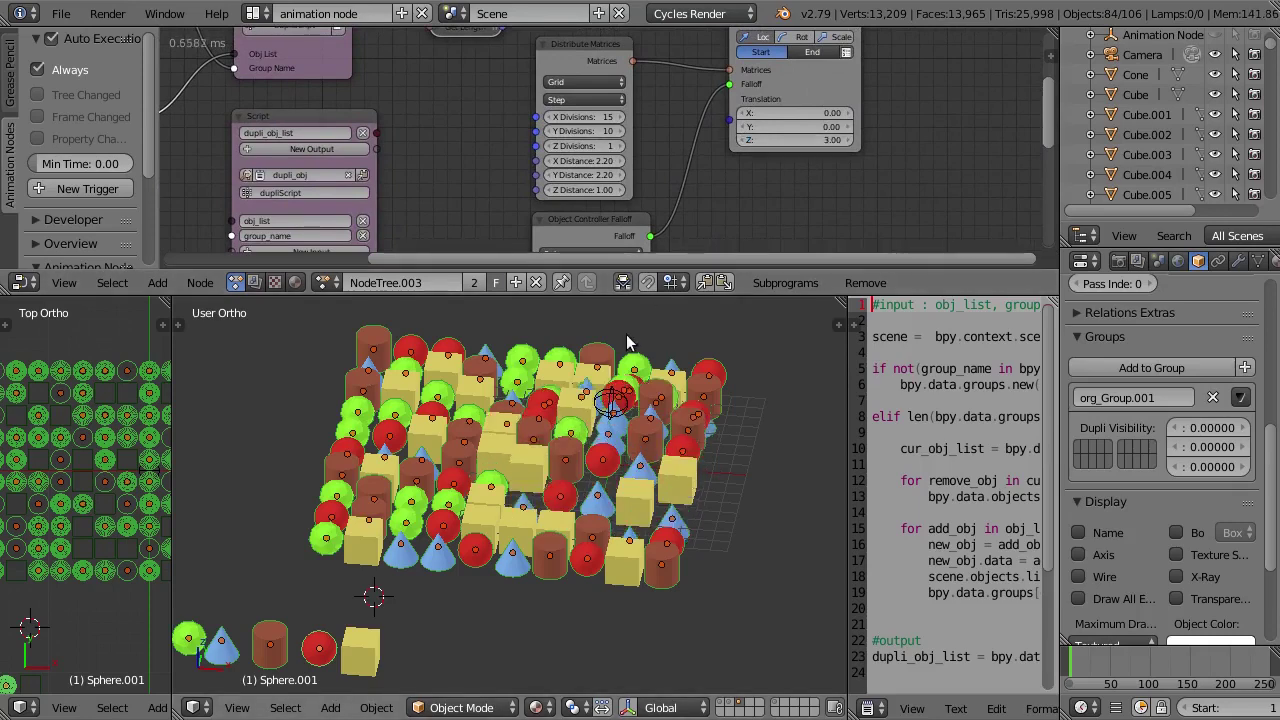
# Step: Select the falloff Empty and move it to a new spot over the grid
pyautogui.rightClick(684, 462)
pyautogui.rightClick(623, 400)
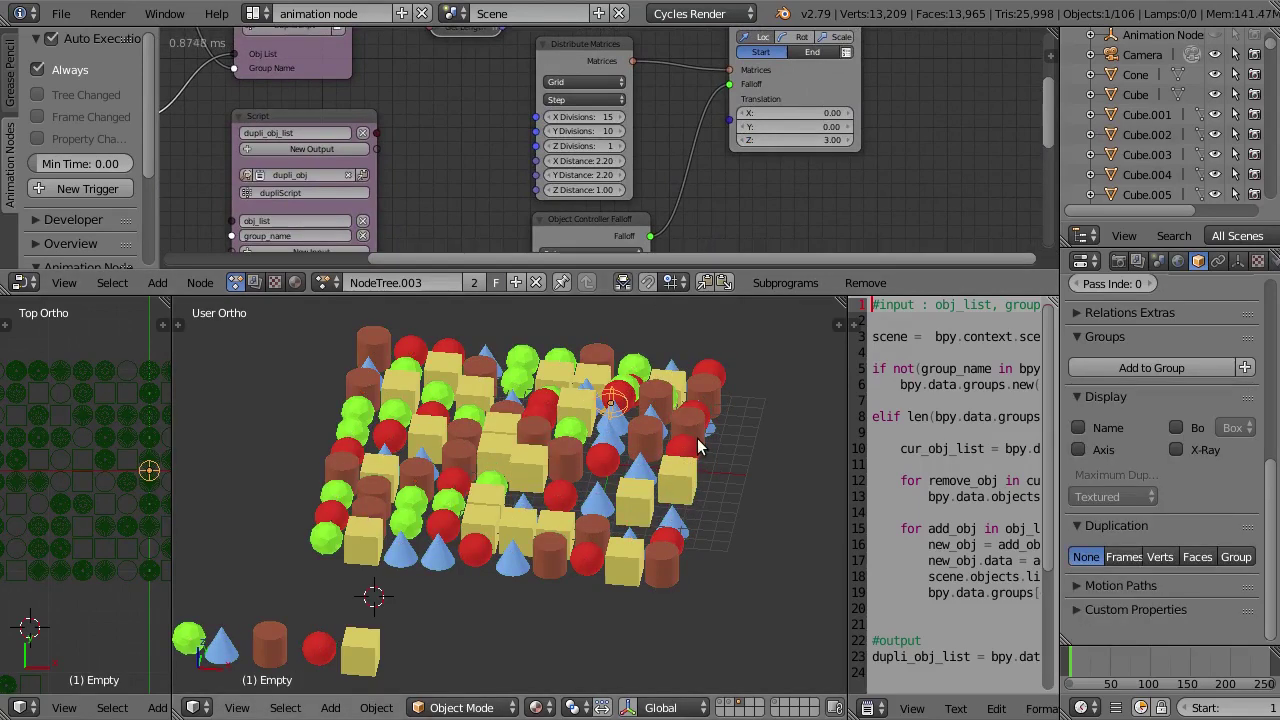
pyautogui.press('g')
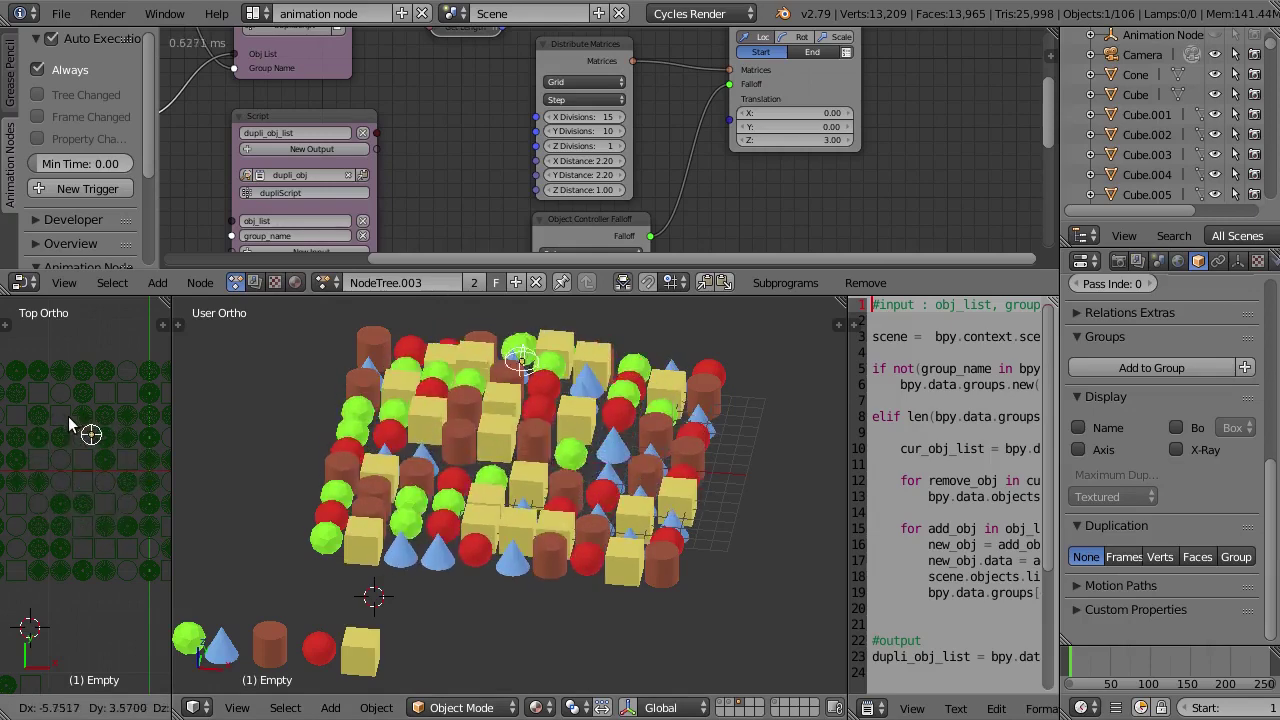
pyautogui.click(71, 459)
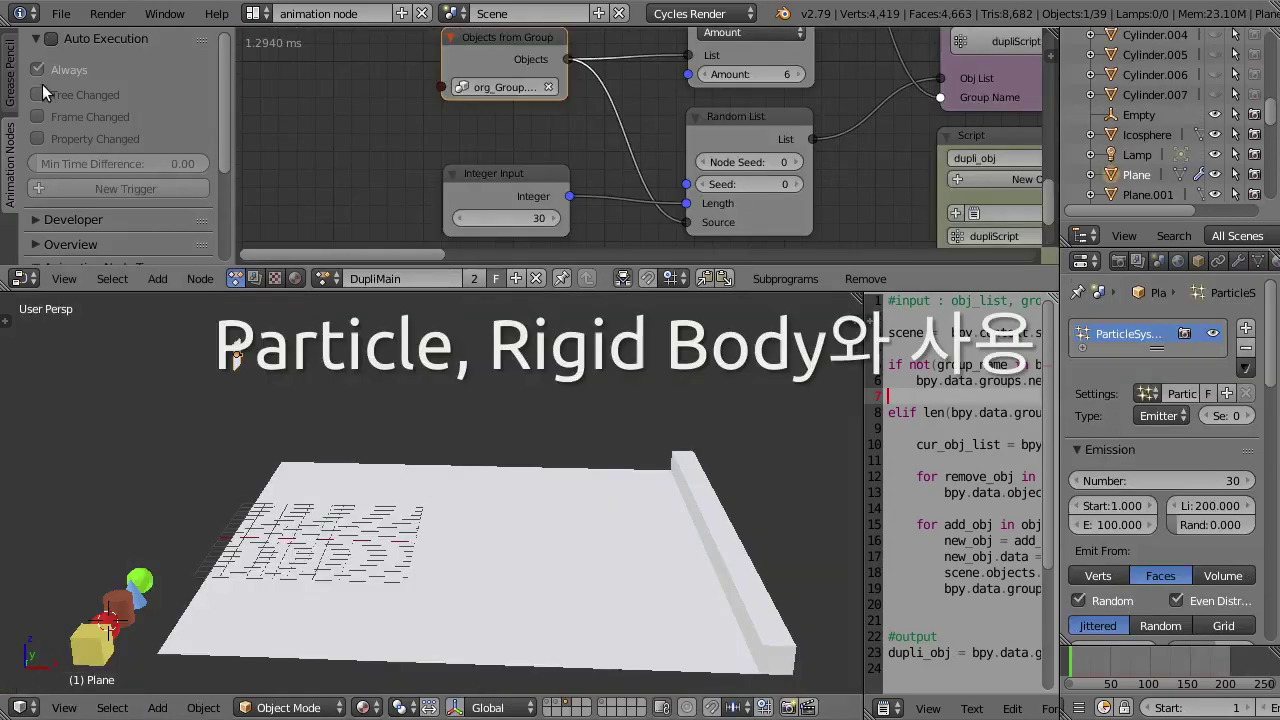
# Step: Turn on Auto Execution and play the animation with Alt+A to watch the shapes fall
pyautogui.click(50, 37)
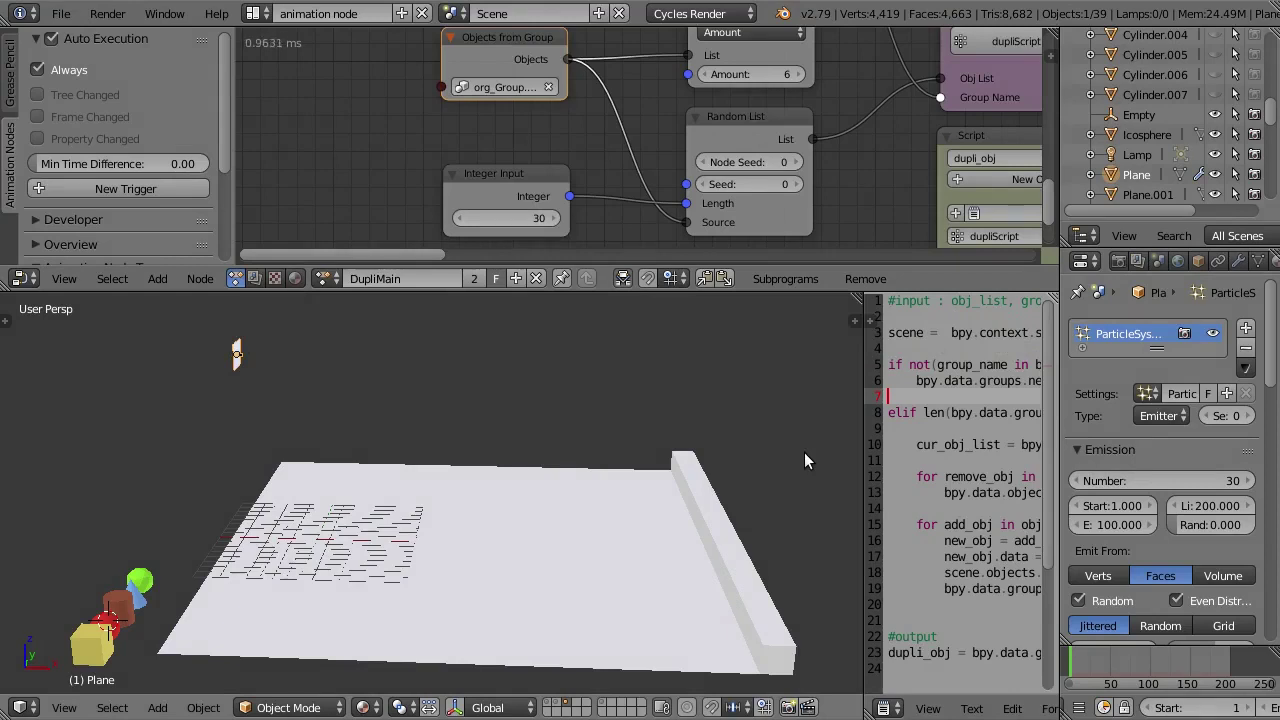
pyautogui.hotkey('alt', 'a')
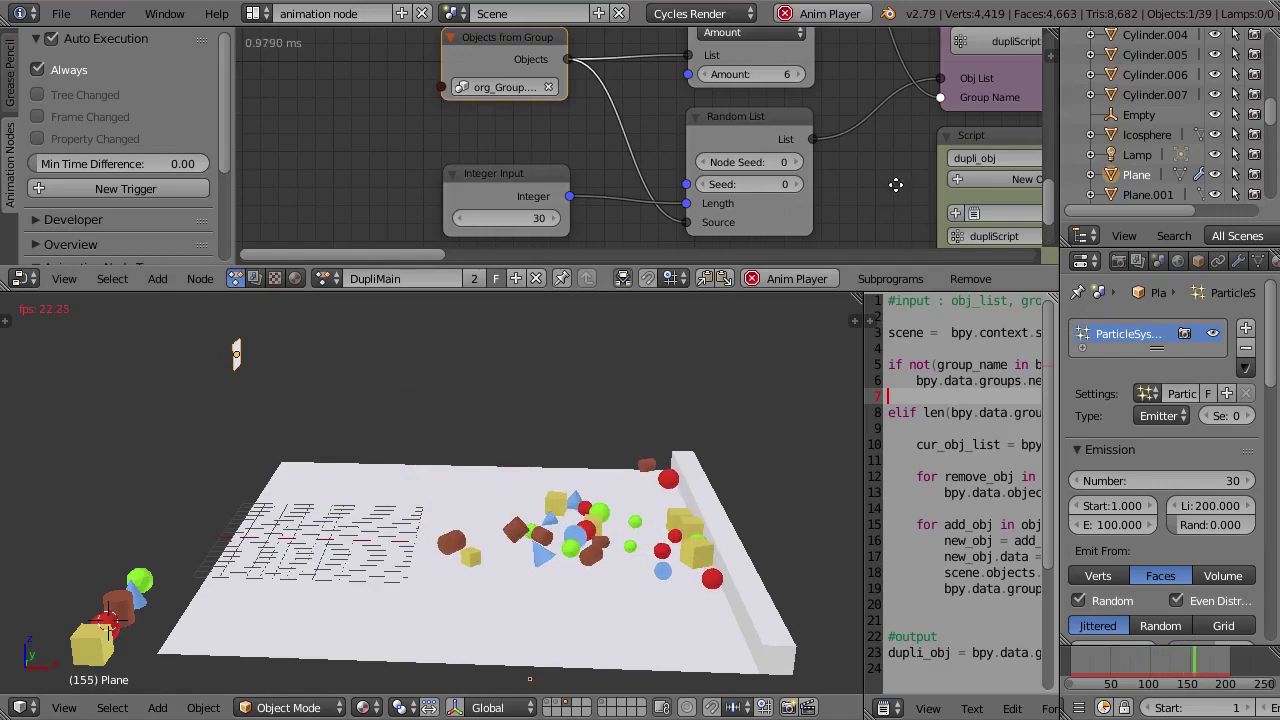
# Step: Set the rigid_check subprogram's offset_time to 5
pyautogui.moveTo(895, 184)
pyautogui.mouseDown(button='middle')
pyautogui.moveTo(692, 116)
pyautogui.moveTo(821, 69)
pyautogui.moveTo(634, 63)
pyautogui.mouseUp(button='middle')
pyautogui.scroll(2, 850, 152)
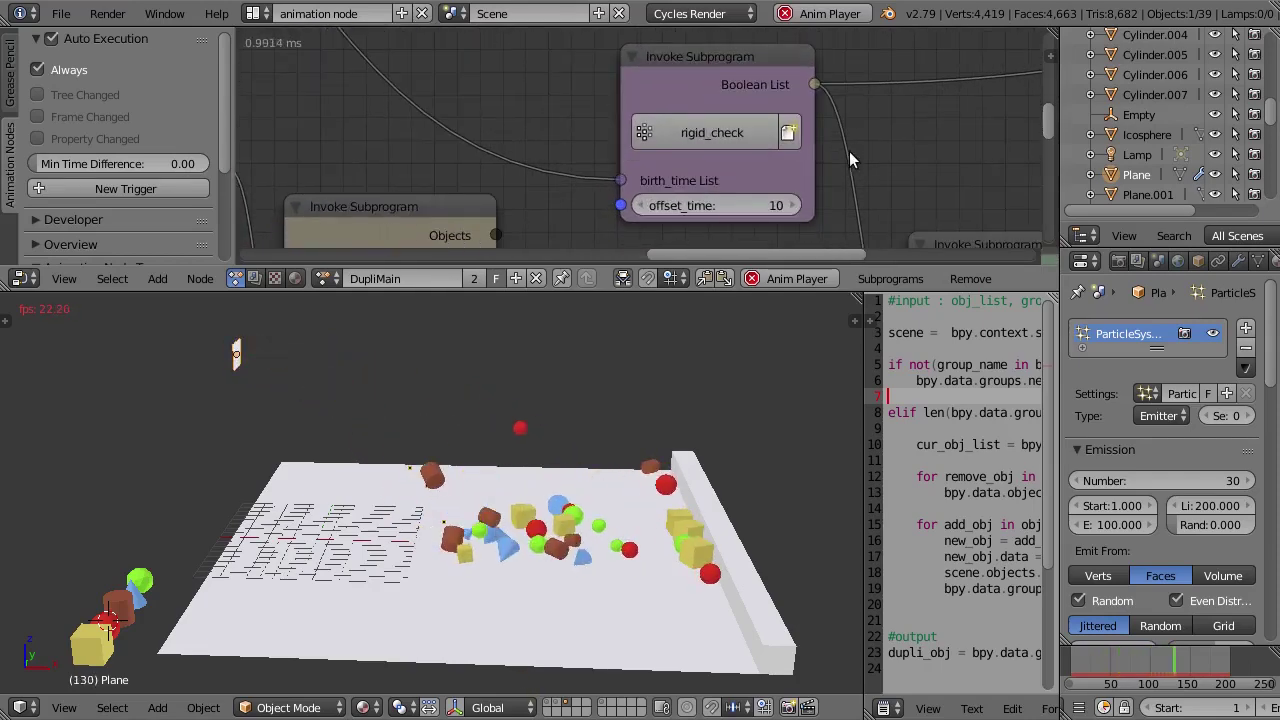
pyautogui.click(742, 204)
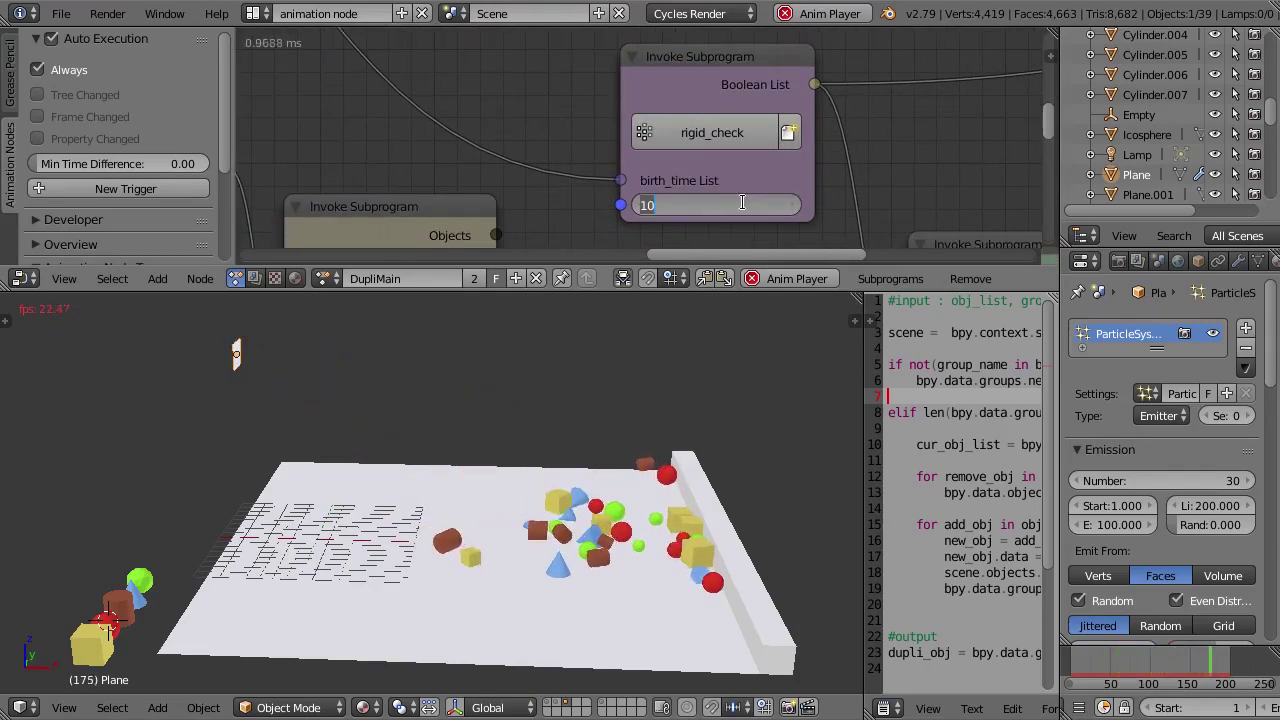
pyautogui.write('5')
pyautogui.press('Return')
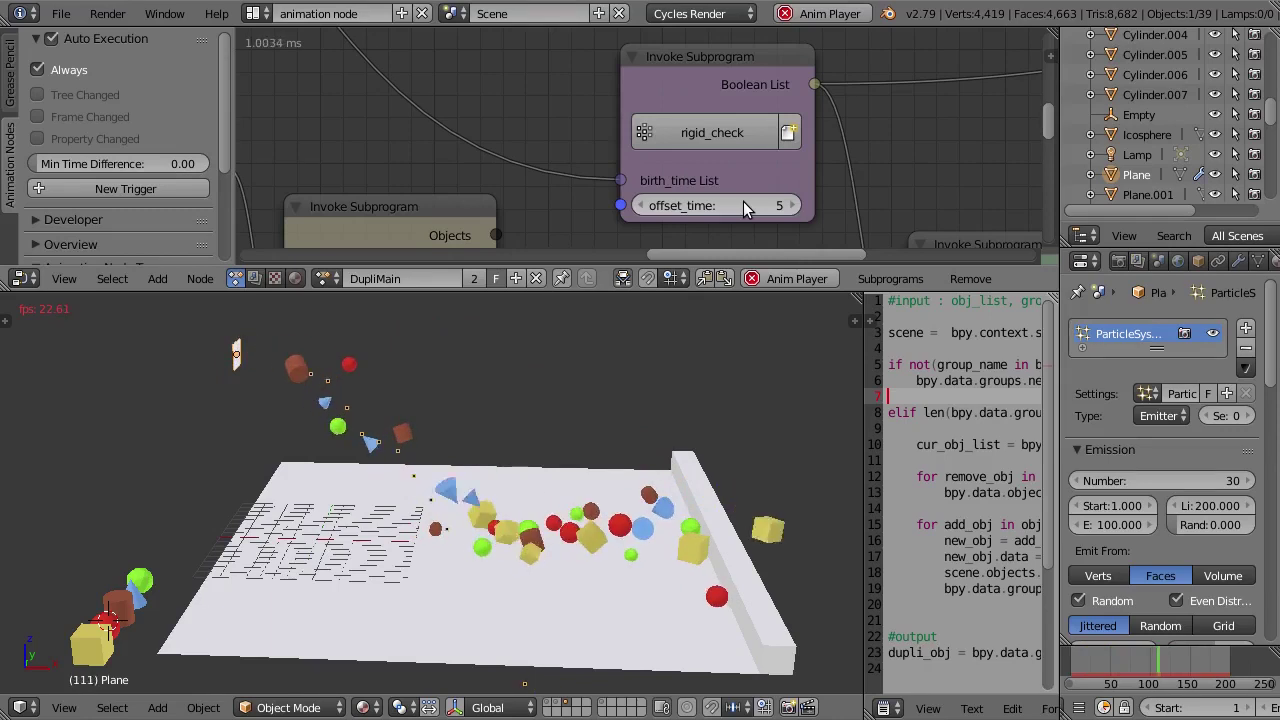
# Step: Try offset_time values of 100 and 30, then begin editing the value again
pyautogui.click(743, 204)
pyautogui.write('100')
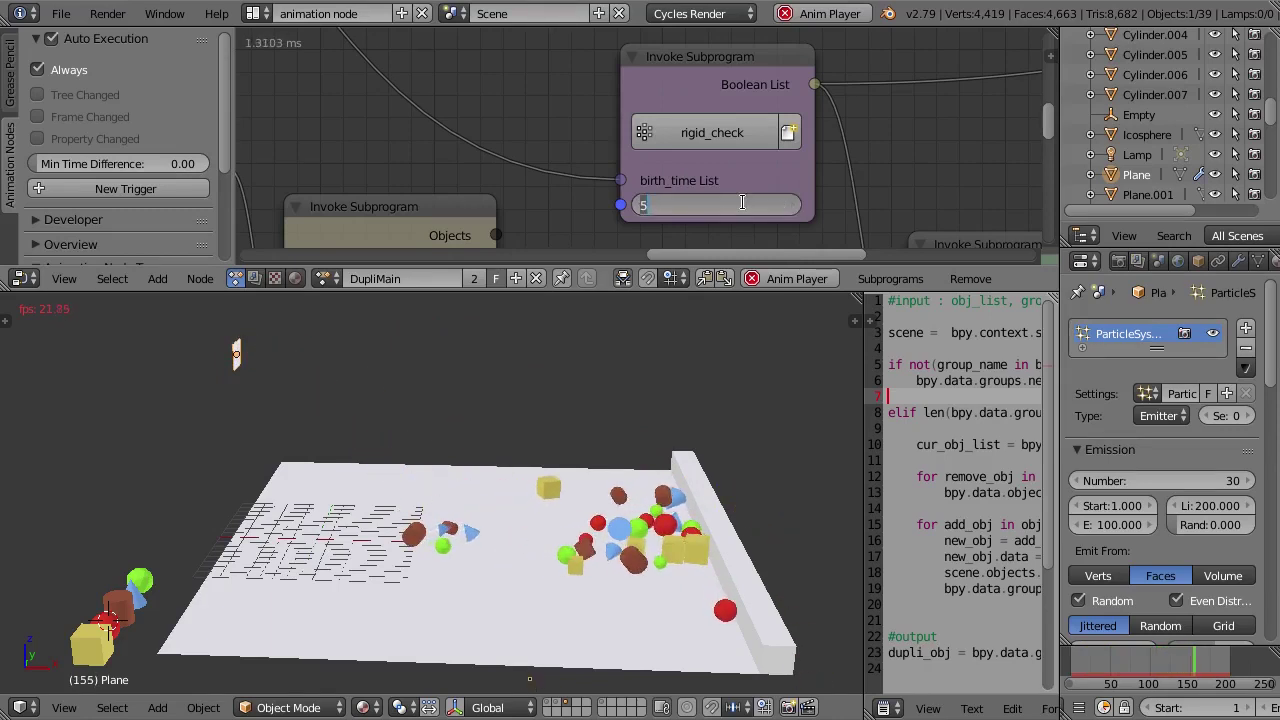
pyautogui.press('Return')
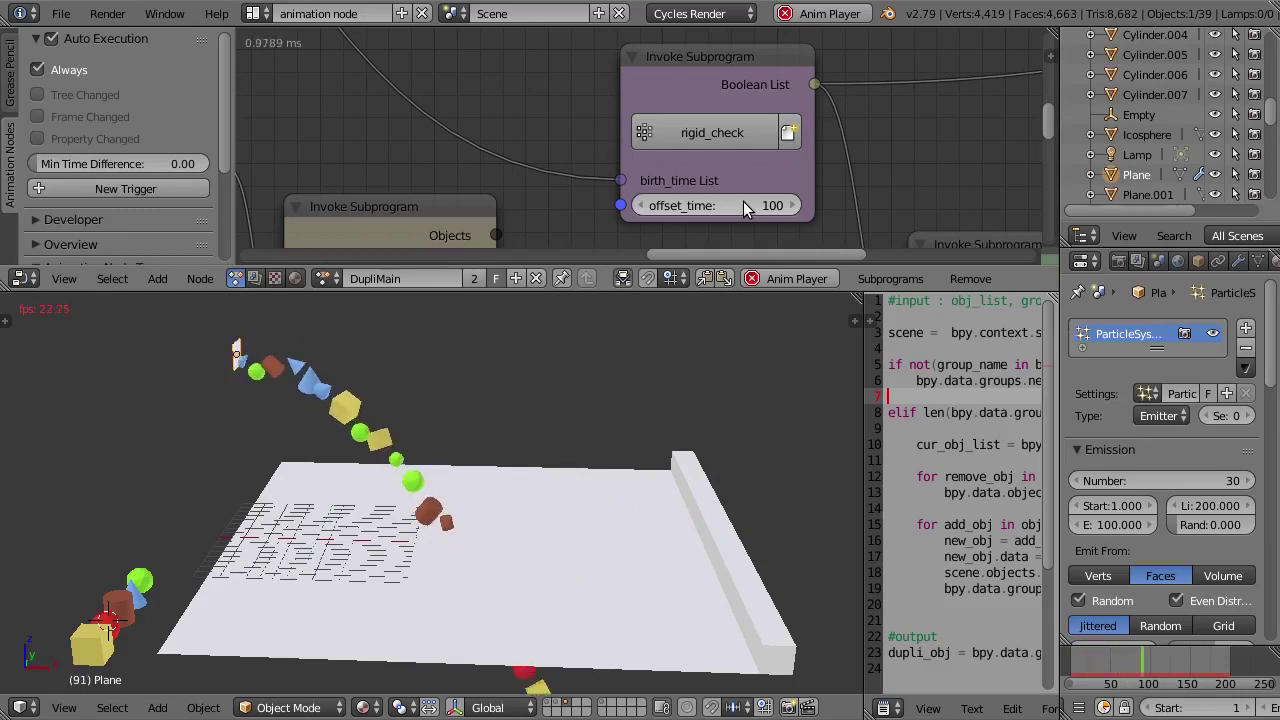
pyautogui.click(743, 201)
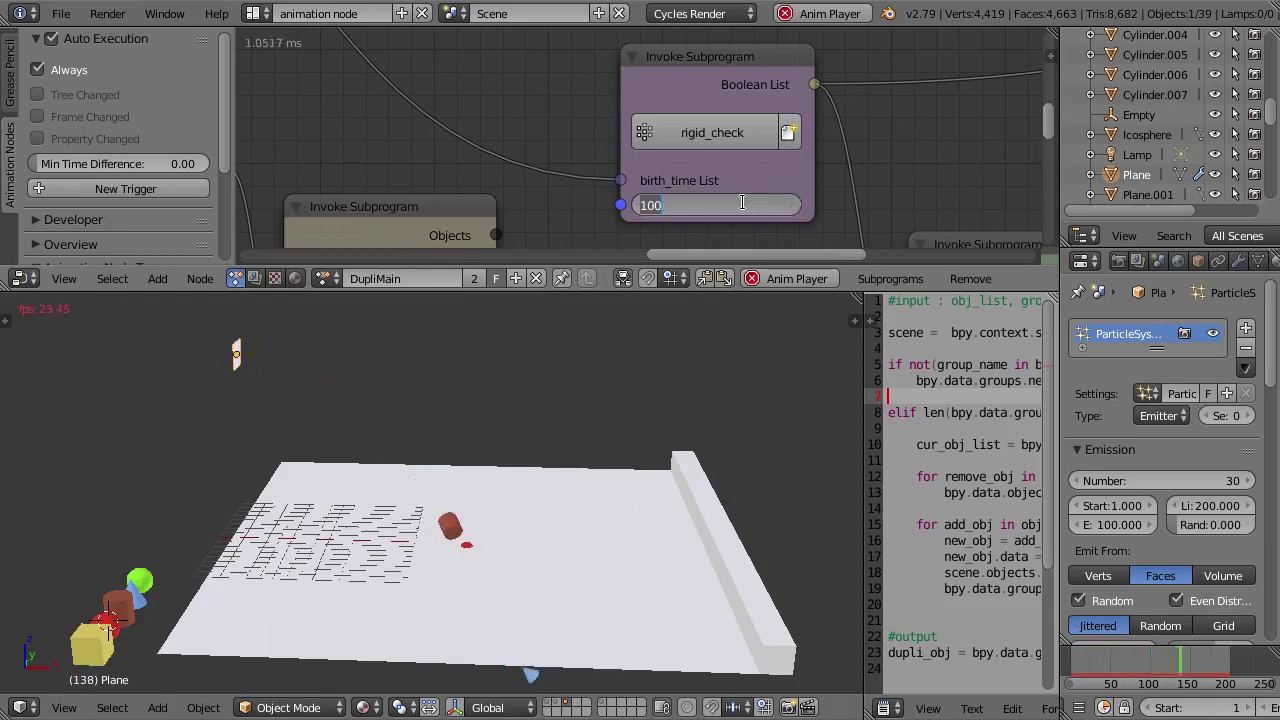
pyautogui.write('30')
pyautogui.press('Return')
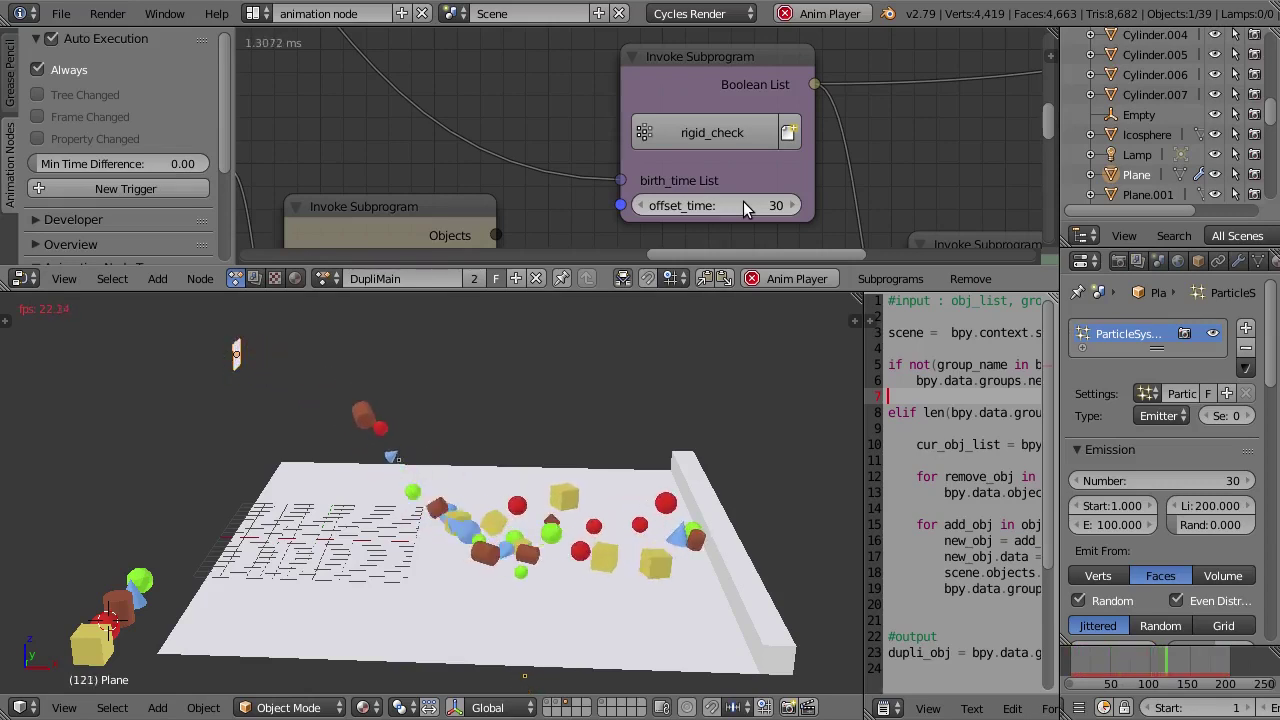
pyautogui.click(743, 201)
pyautogui.write('10')
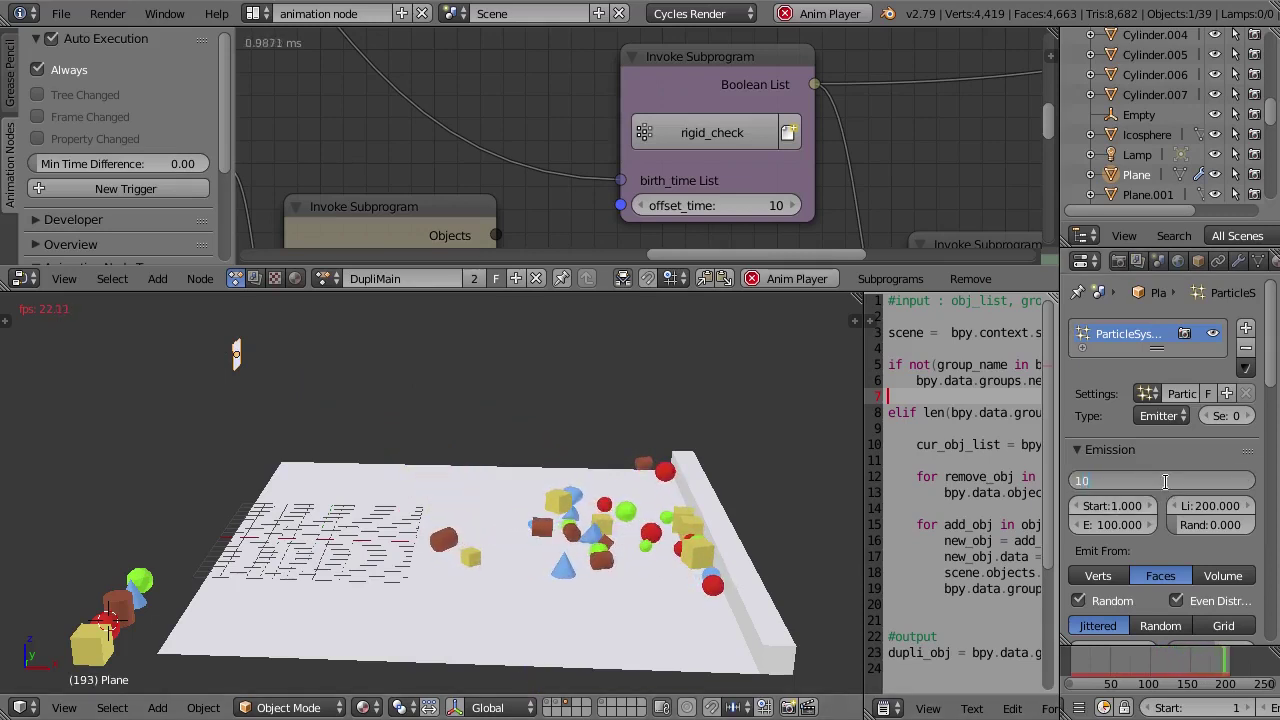
# Step: Confirm an emission Number of 10 particles
pyautogui.press('Return')
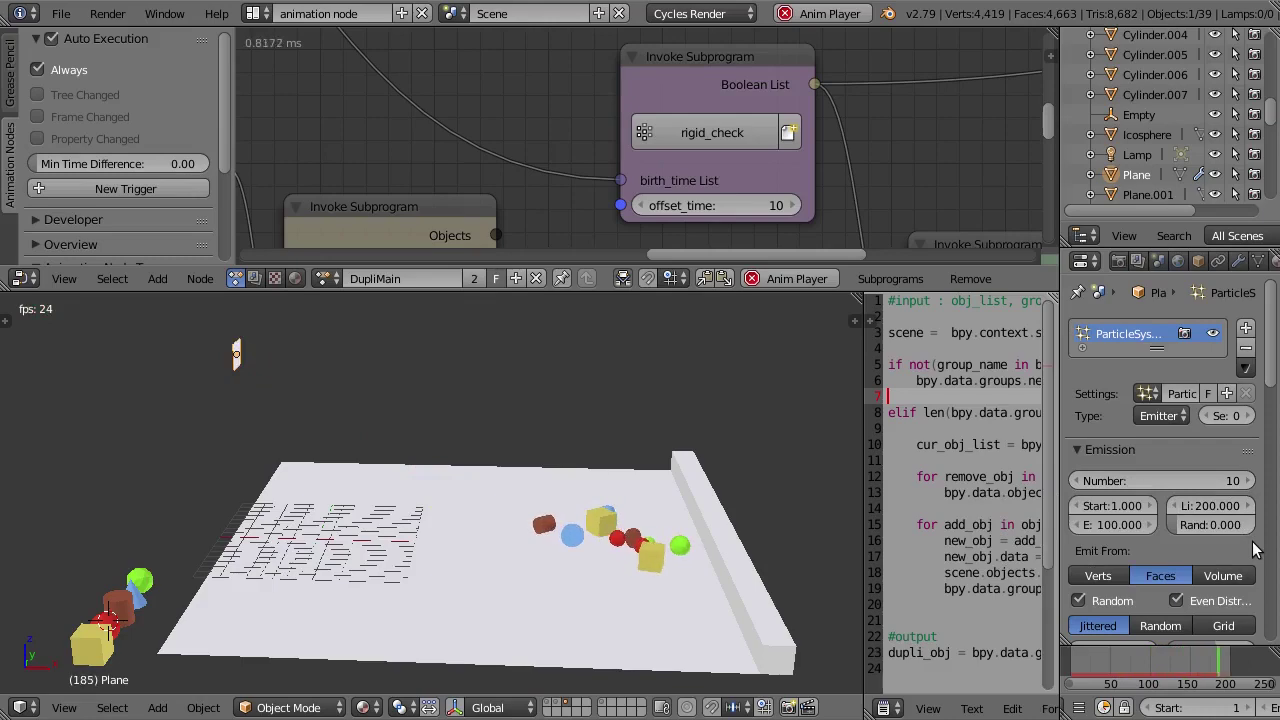
pyautogui.scroll(-5, 1252, 545)
pyautogui.scroll(-5, 1246, 532)
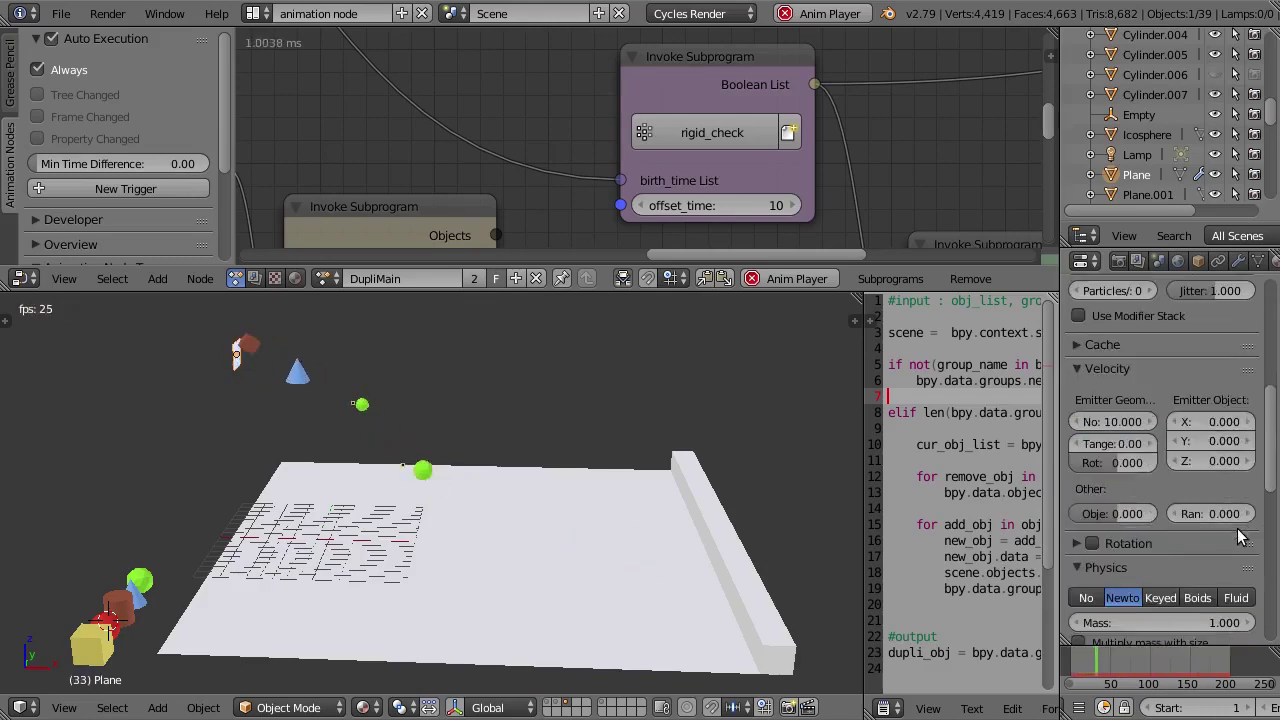
pyautogui.scroll(-5, 1246, 532)
pyautogui.scroll(-5, 1242, 534)
pyautogui.scroll(-5, 1240, 535)
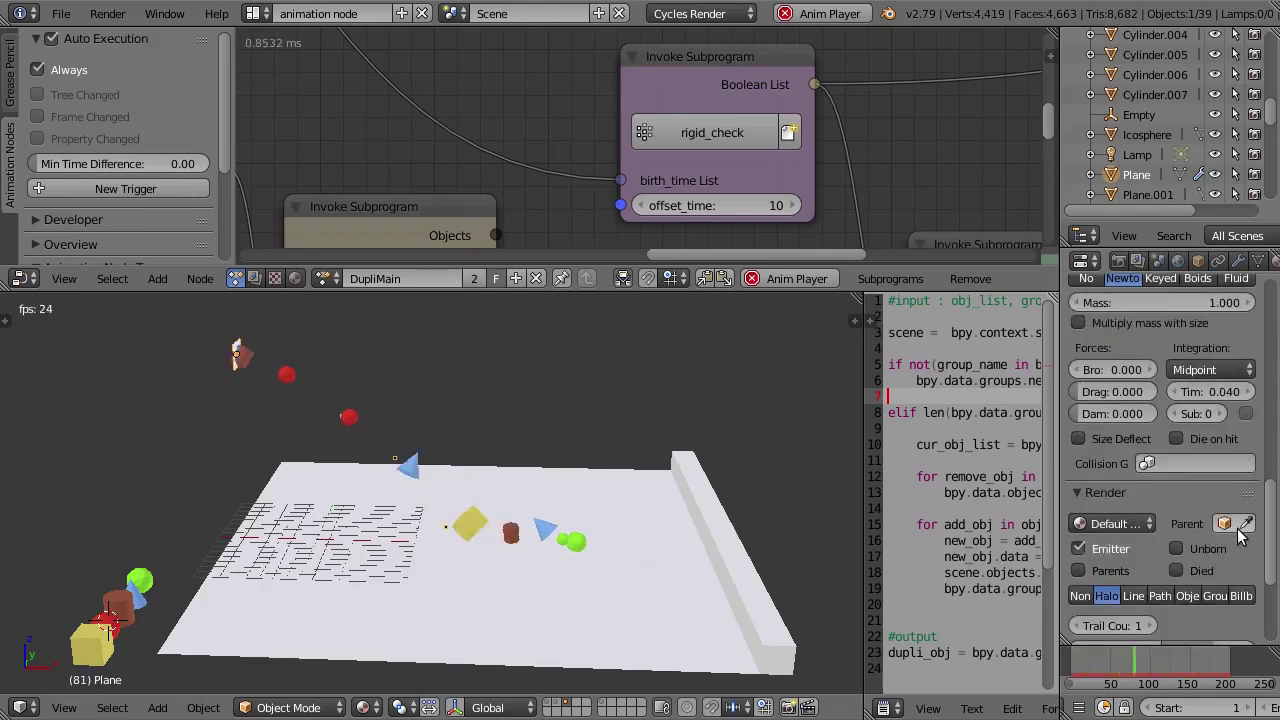
pyautogui.scroll(-2, 1240, 535)
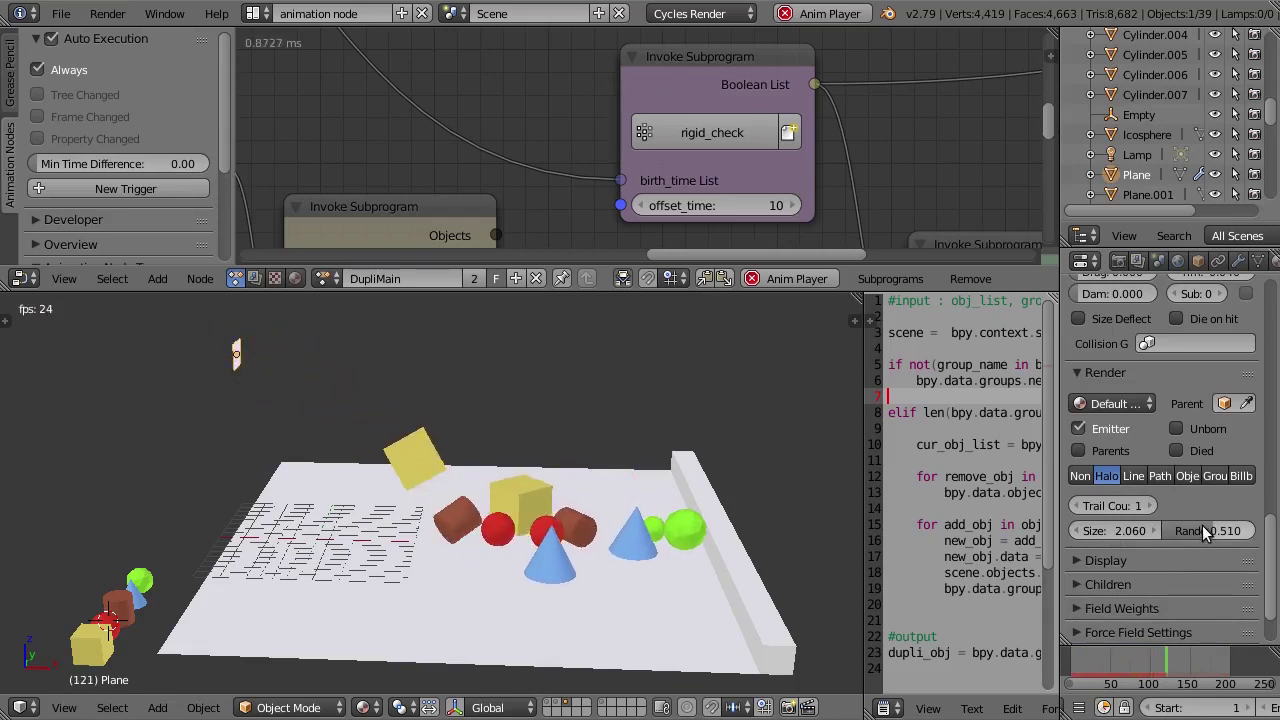
# Step: Increase particle Random size to about 0.8 and lower the Size slightly
pyautogui.moveTo(1202, 531); pyautogui.dragTo(1240, 531)
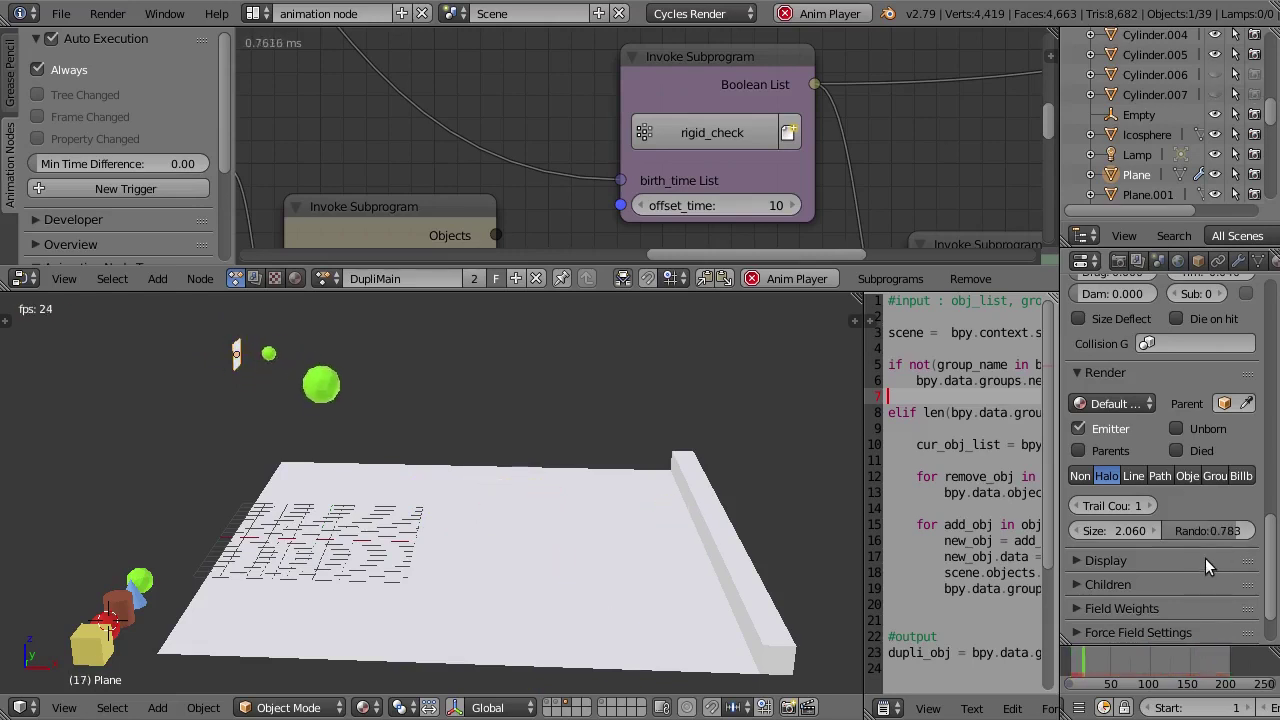
pyautogui.moveTo(1120, 530); pyautogui.dragTo(1075, 530)
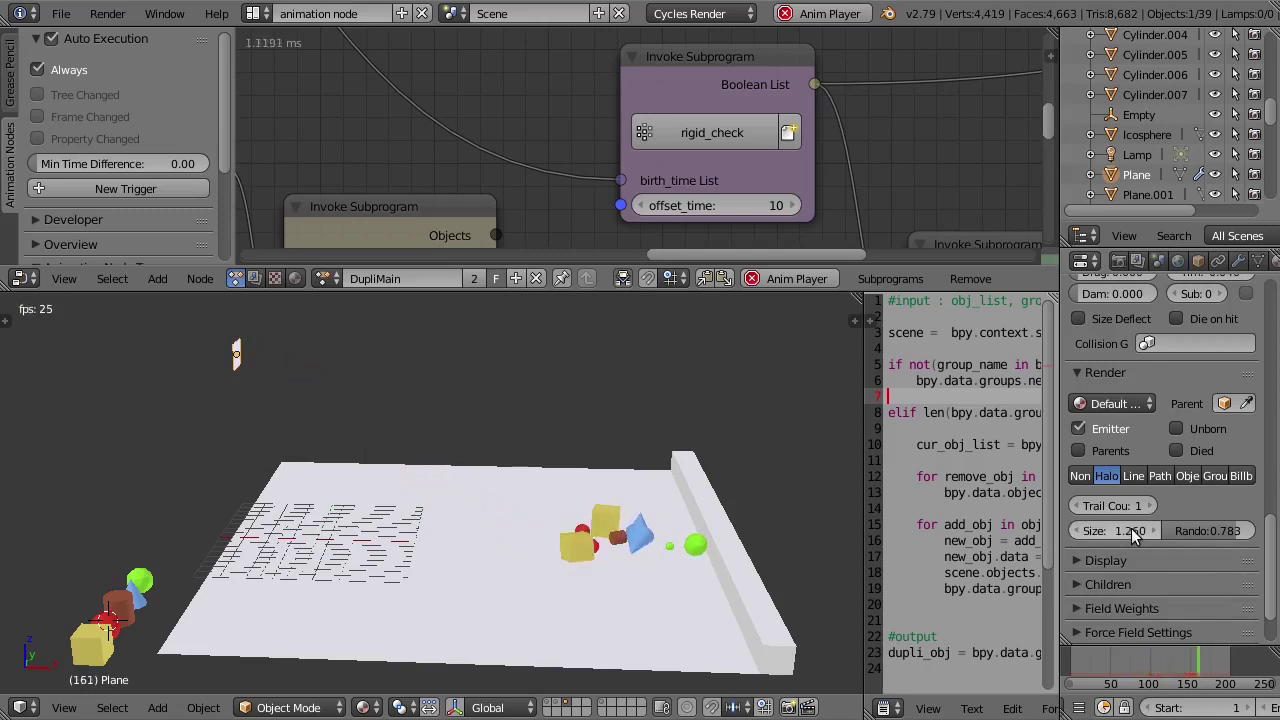
pyautogui.scroll(2, 1170, 533)
pyautogui.scroll(2, 1170, 533)
pyautogui.scroll(2, 1170, 533)
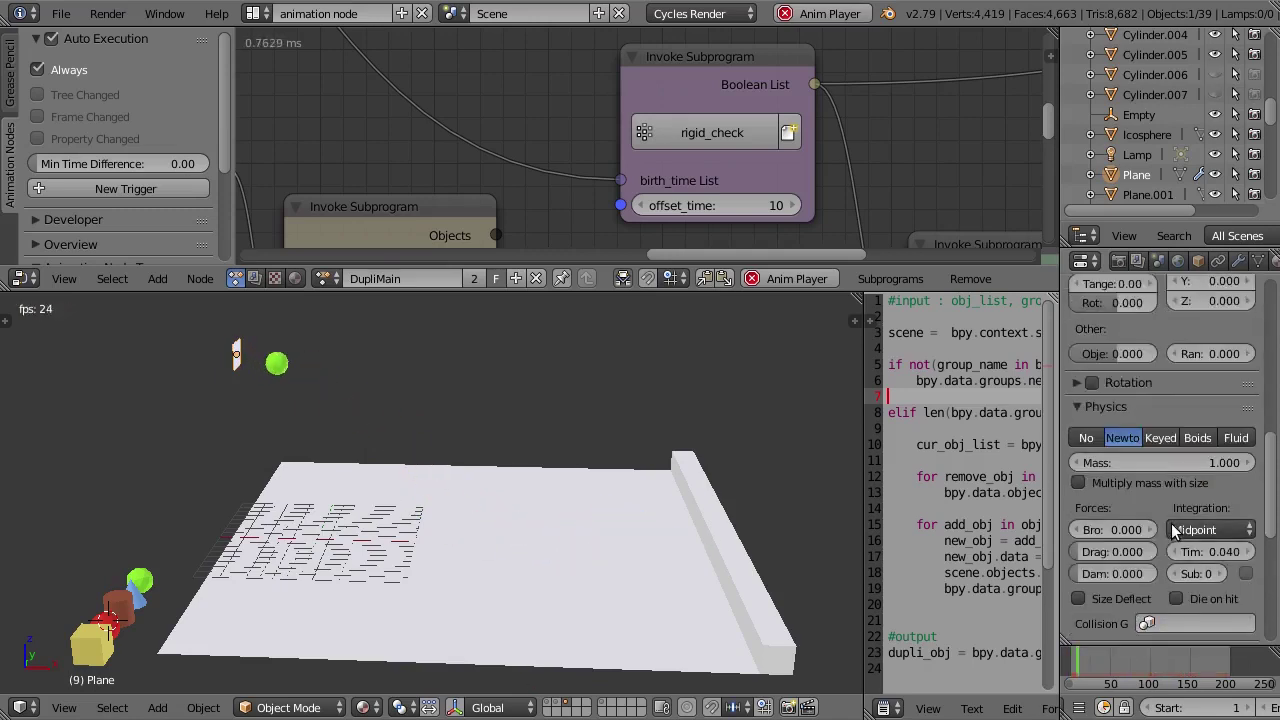
pyautogui.scroll(2, 1170, 533)
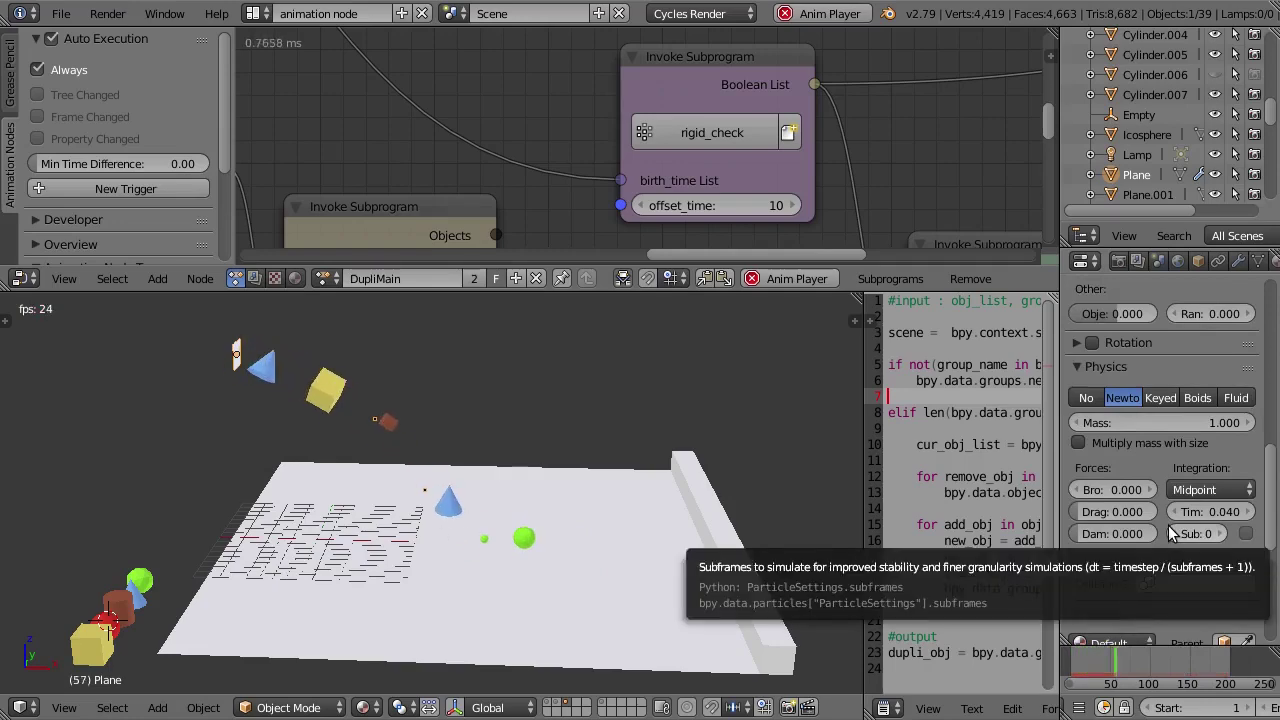
pyautogui.scroll(2, 1168, 530)
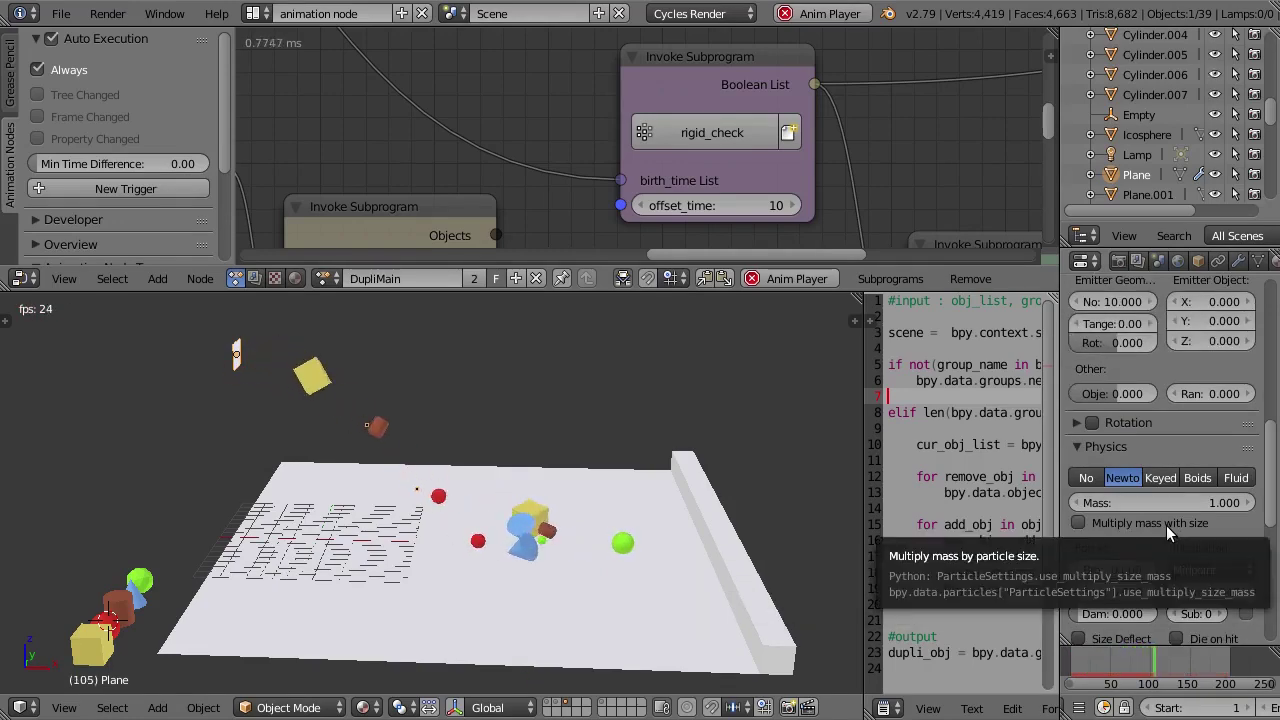
pyautogui.scroll(3, 1166, 525)
pyautogui.scroll(3, 1166, 525)
pyautogui.scroll(3, 1166, 525)
pyautogui.write('50')
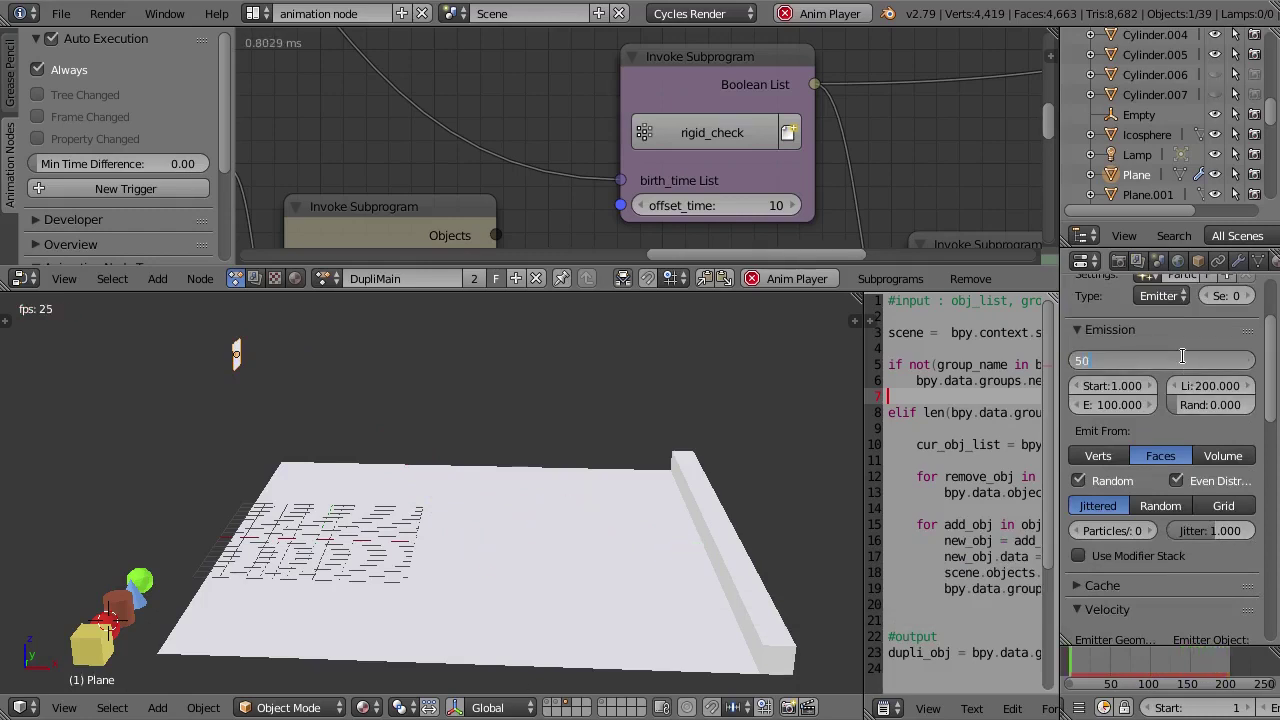
# Step: Confirm an emission Number of 50 and set the Integer Input value to 50
pyautogui.press('Return')
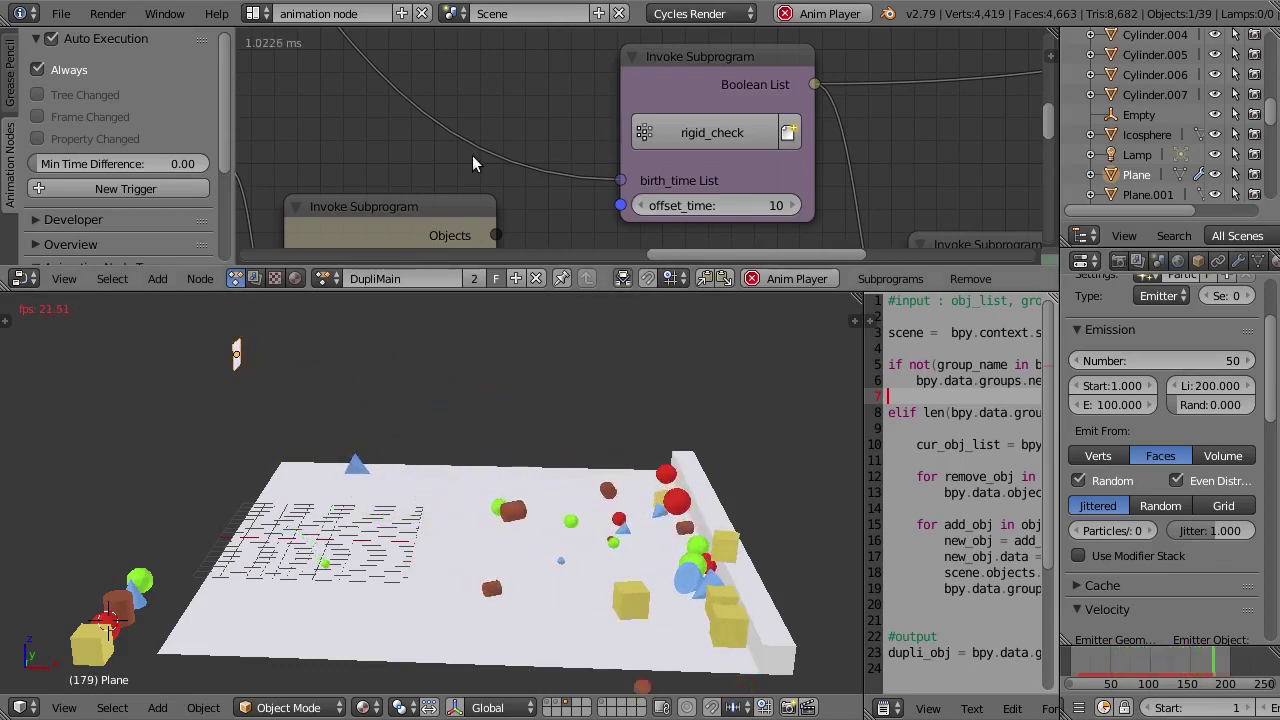
pyautogui.moveTo(472, 155)
pyautogui.keyDown('ctrl'); pyautogui.mouseDown(button='middle')
pyautogui.moveTo(400, 121)
pyautogui.moveTo(722, 254)
pyautogui.moveTo(788, 180)
pyautogui.mouseUp(button='middle'); pyautogui.keyUp('ctrl')
pyautogui.scroll(2, 788, 180)
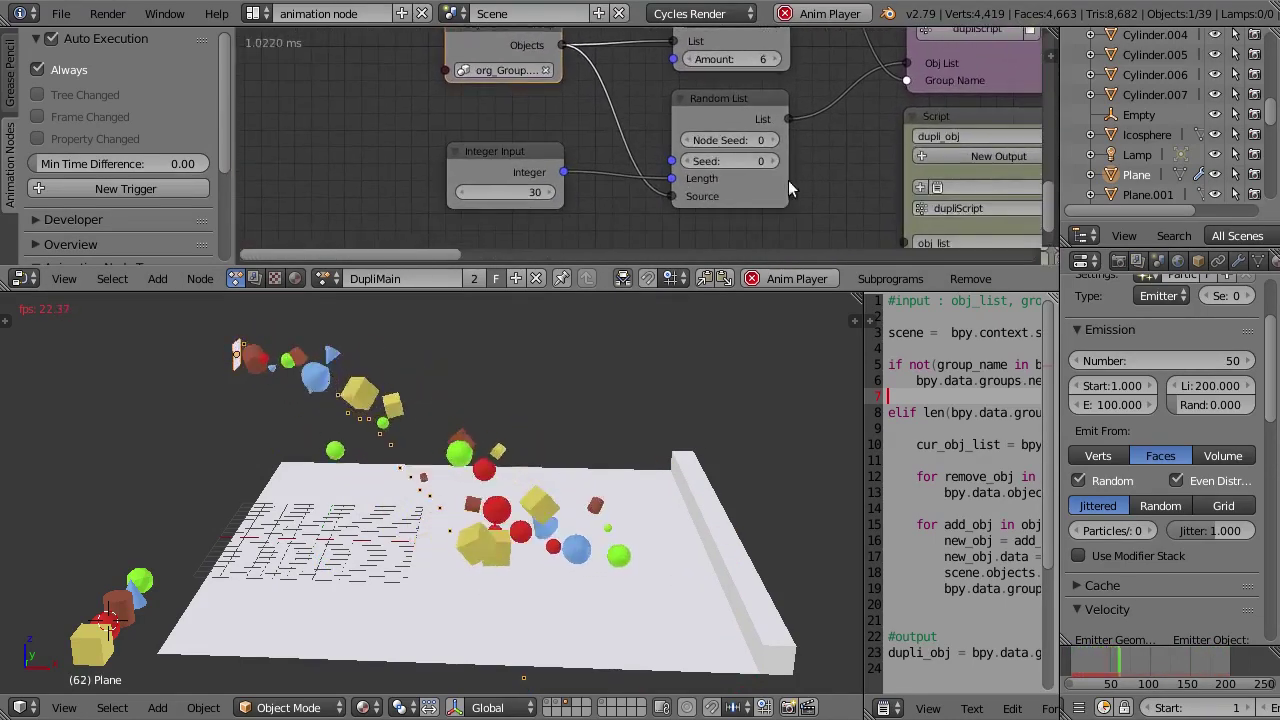
pyautogui.scroll(2, 614, 198)
pyautogui.click(467, 213)
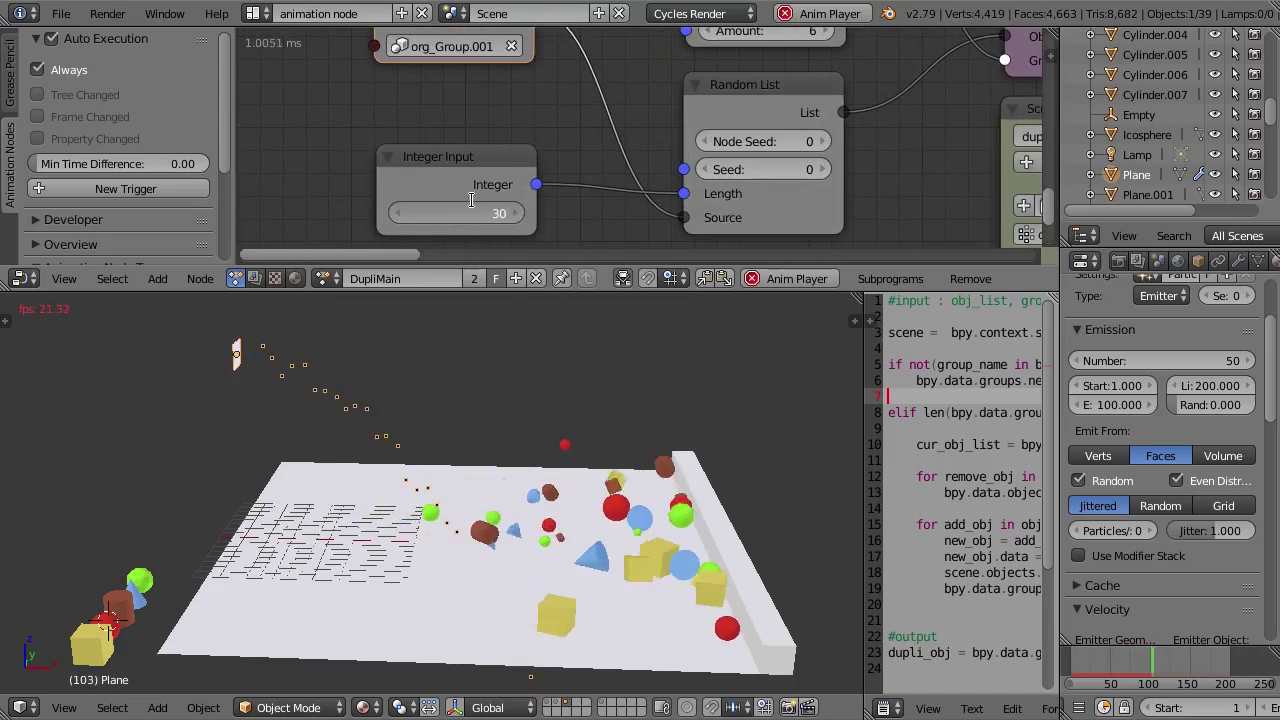
pyautogui.write('50')
pyautogui.press('Return')
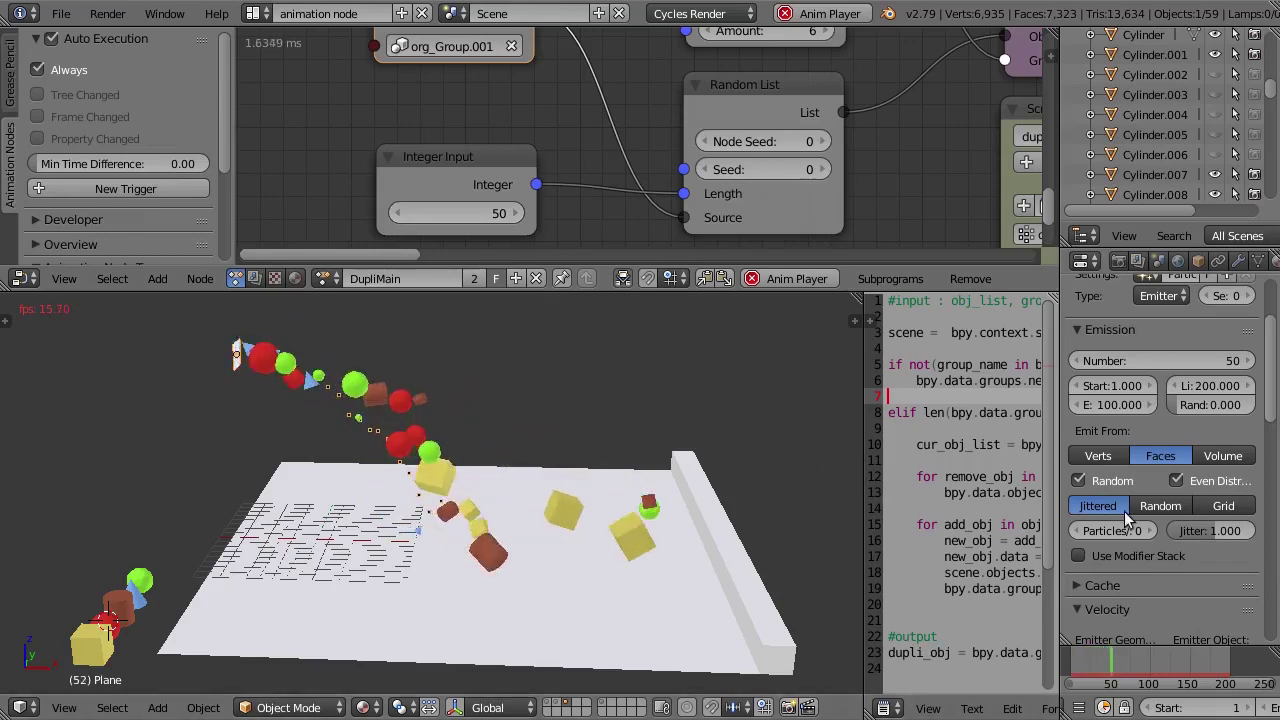
# Step: Set the Emitter Geometry Normal velocity to 20
pyautogui.scroll(-1, 1120, 533)
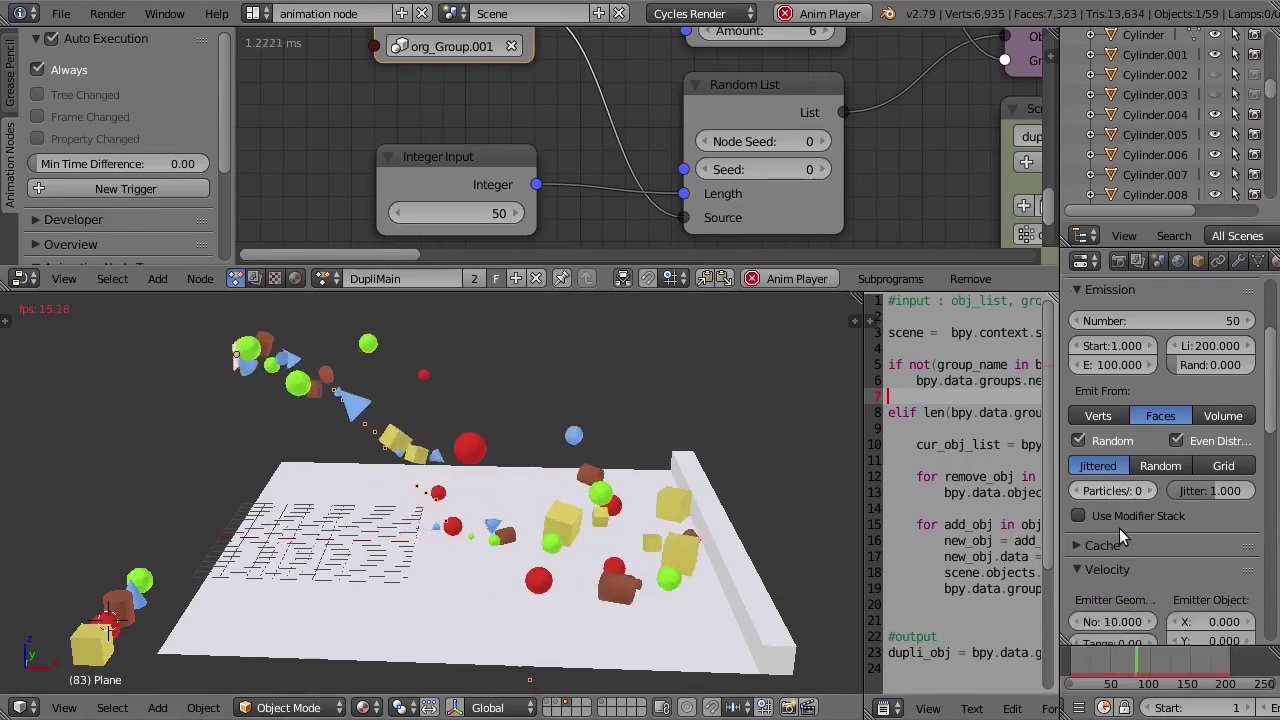
pyautogui.scroll(-3, 1120, 530)
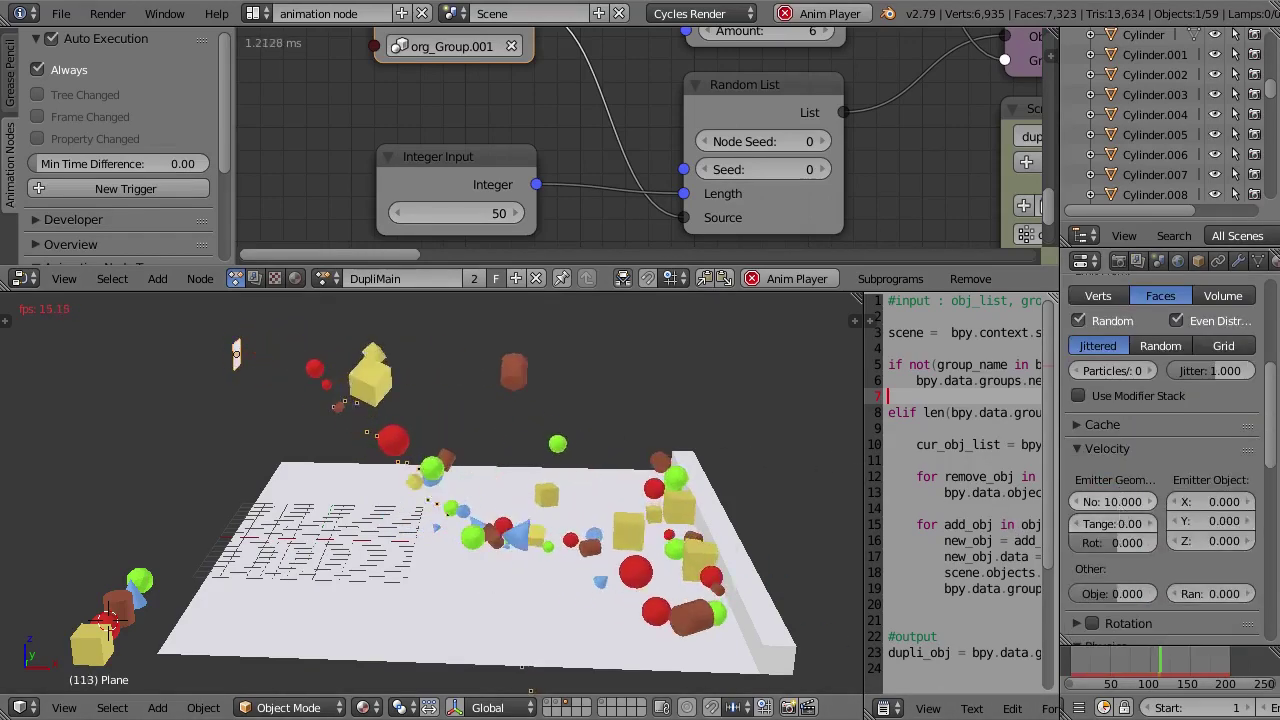
pyautogui.click(1115, 502)
pyautogui.write('20')
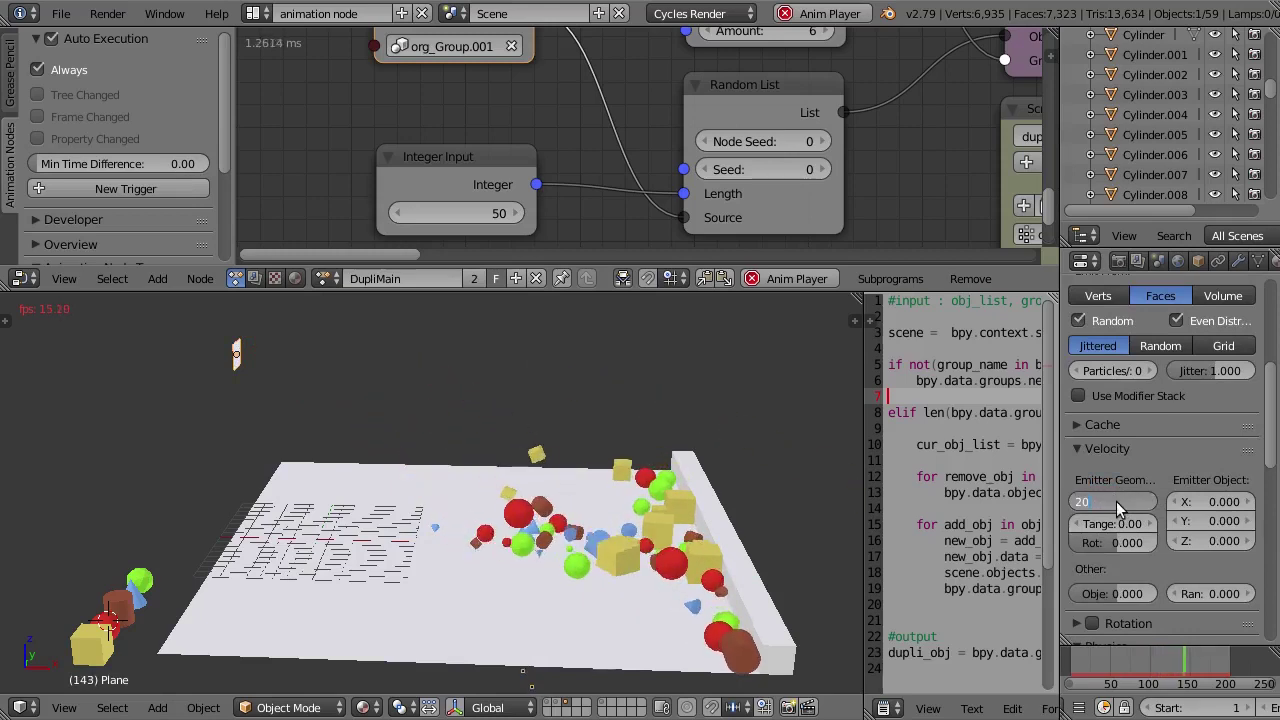
pyautogui.press('Return')
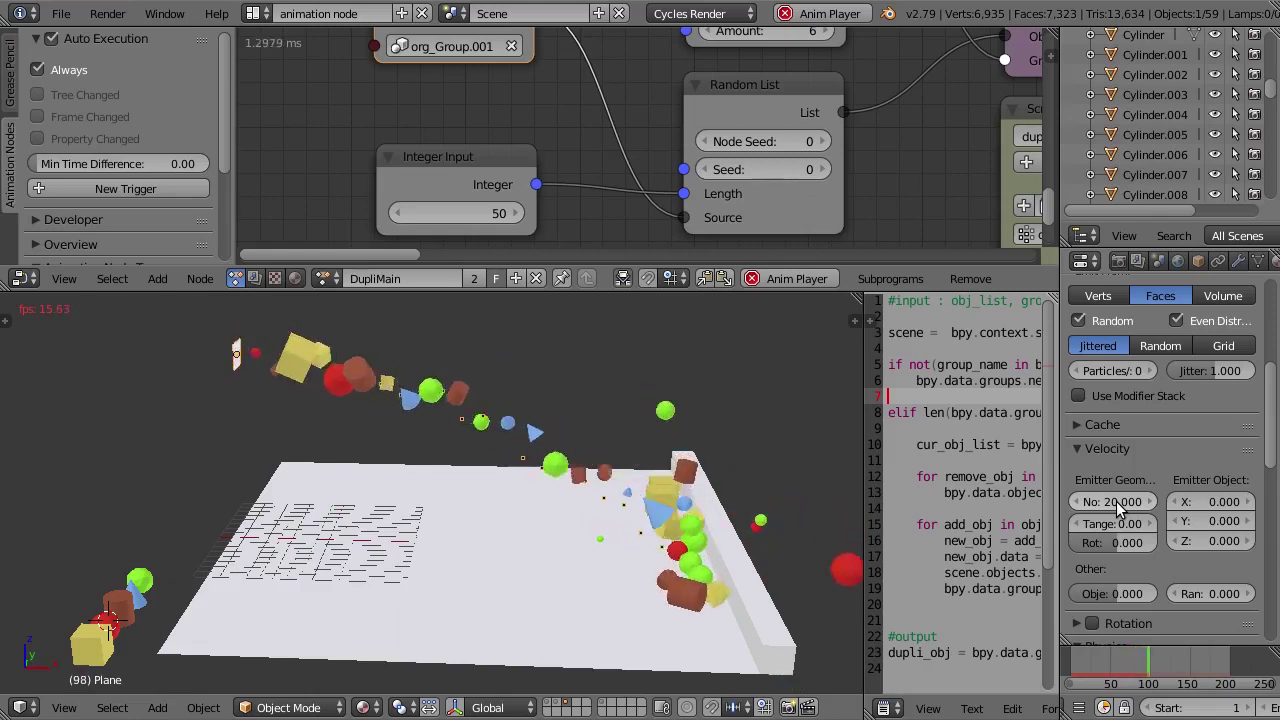
# Step: Change the Normal velocity to 30, then restore it to 10
pyautogui.click(1116, 502)
pyautogui.press('BackSpace')
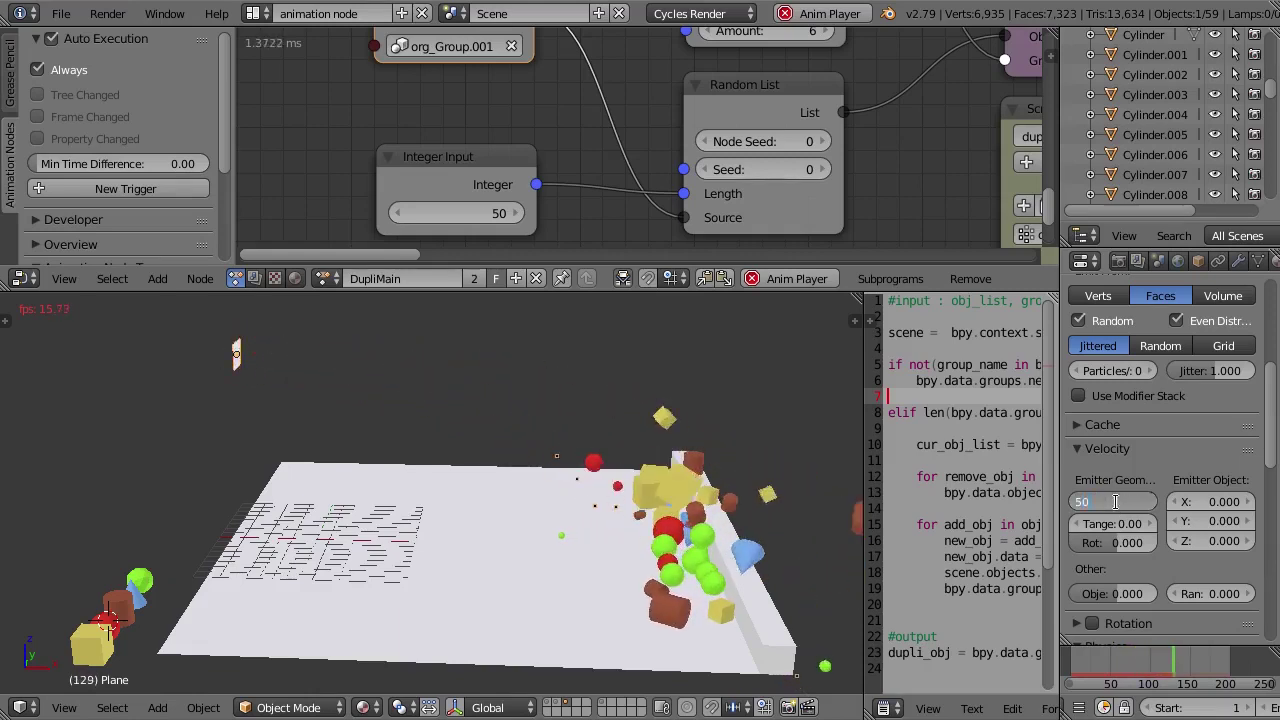
pyautogui.write('30')
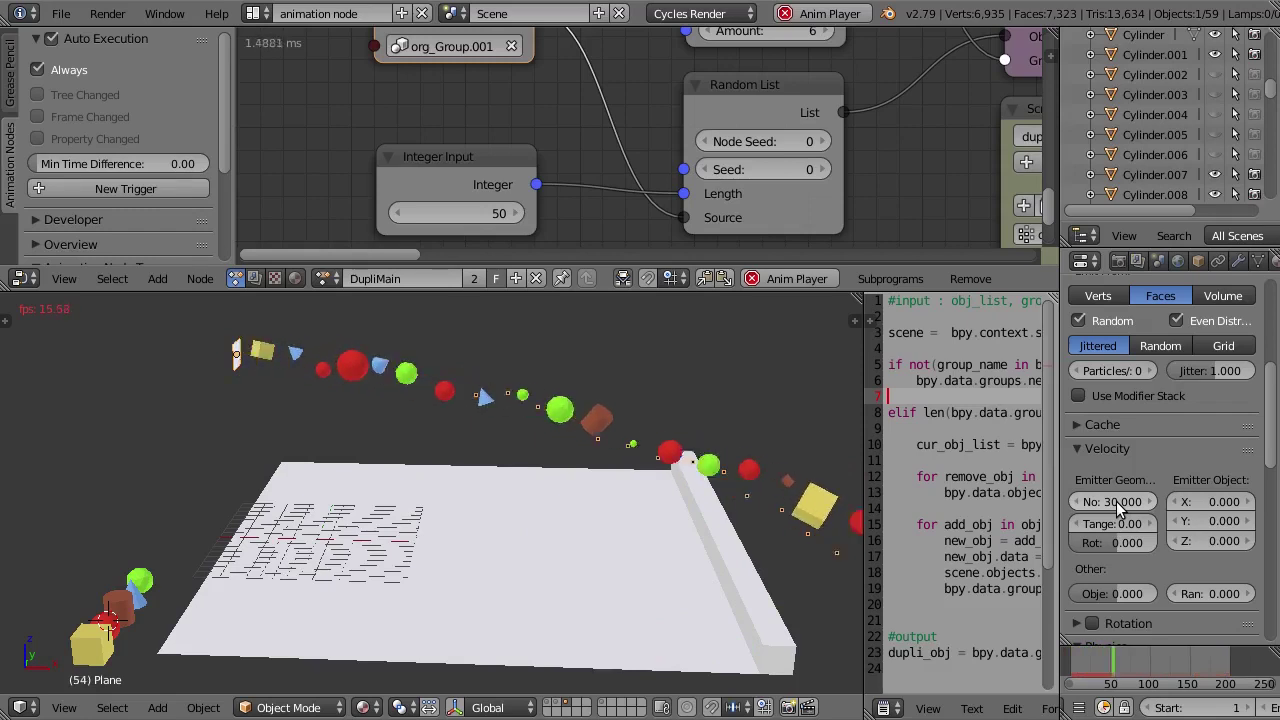
pyautogui.click(1118, 502)
pyautogui.write('10')
pyautogui.press('Return')
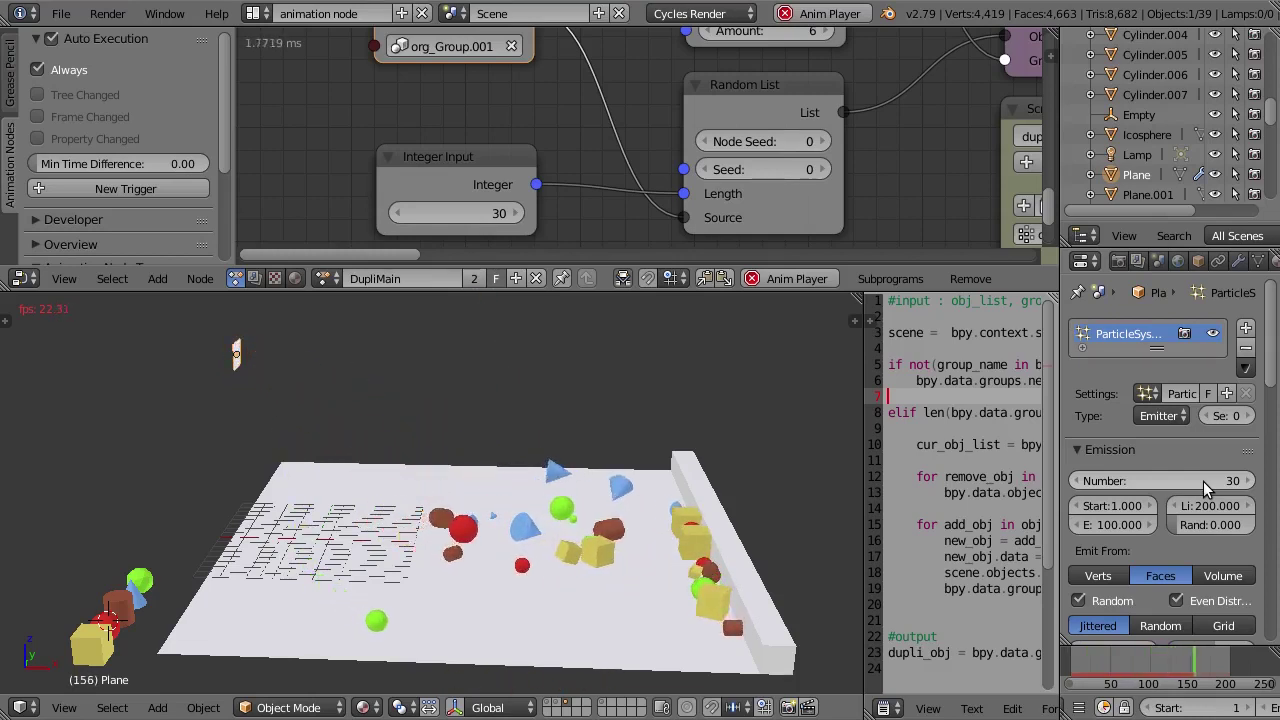
# Step: Set the particle Emission Number to 100
pyautogui.click(1203, 481)
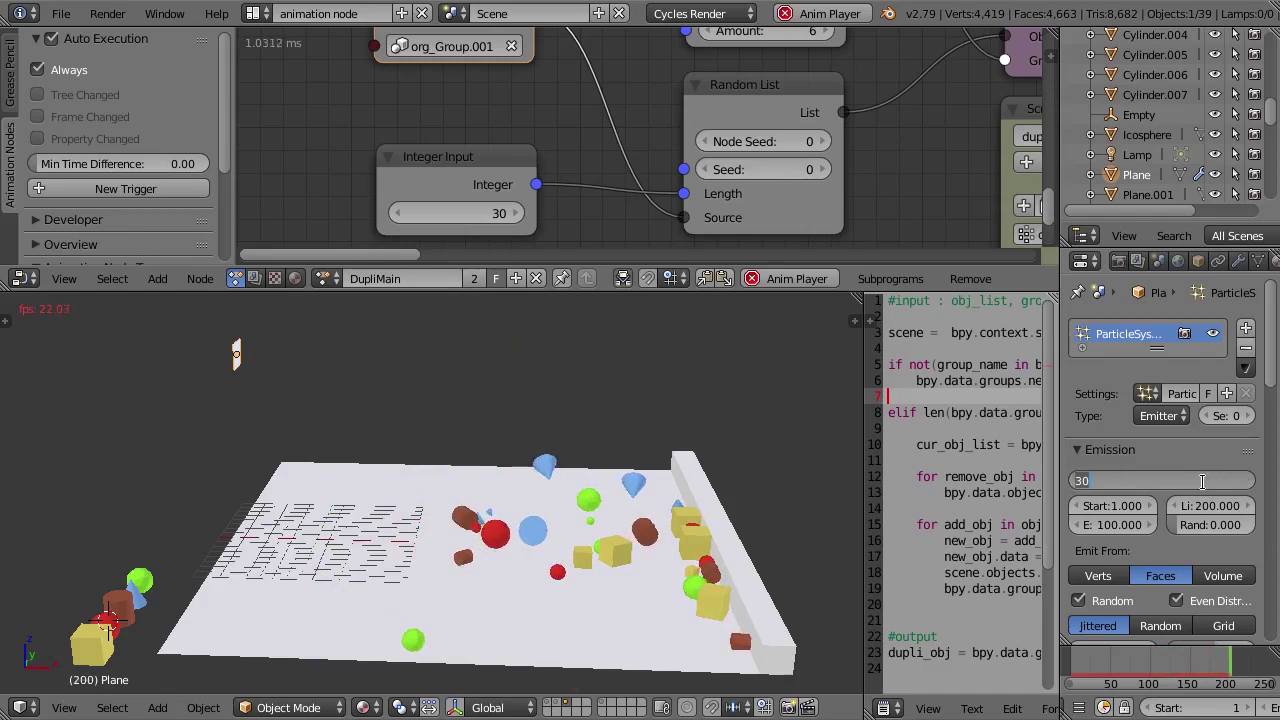
pyautogui.write('100')
pyautogui.press('Return')
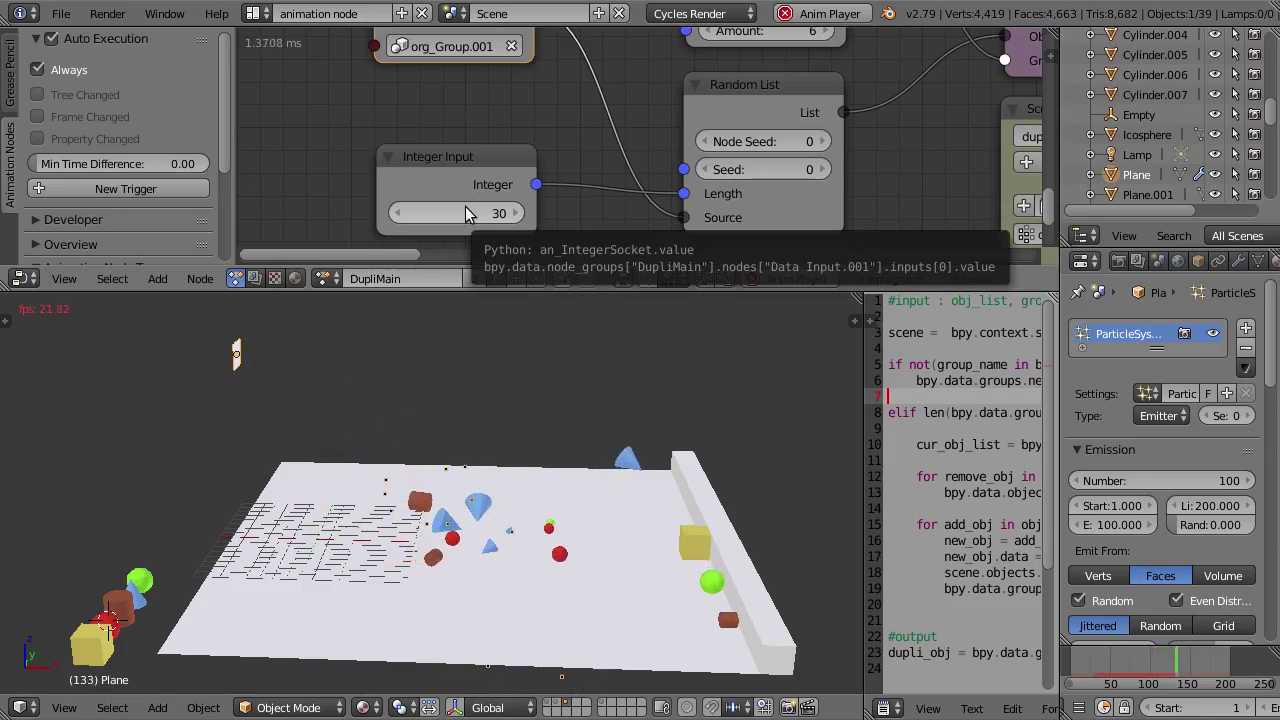
# Step: Set the Integer Input node value to 100
pyautogui.click(465, 214)
pyautogui.write('100')
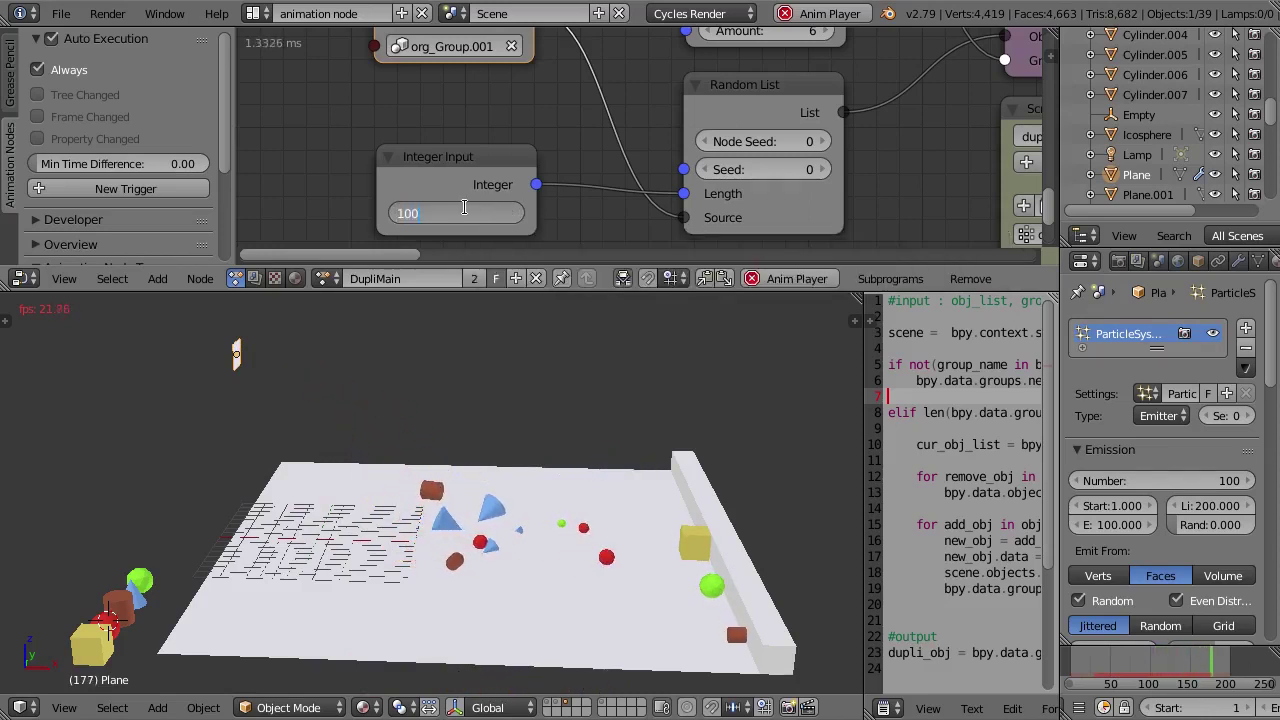
pyautogui.press('Return')
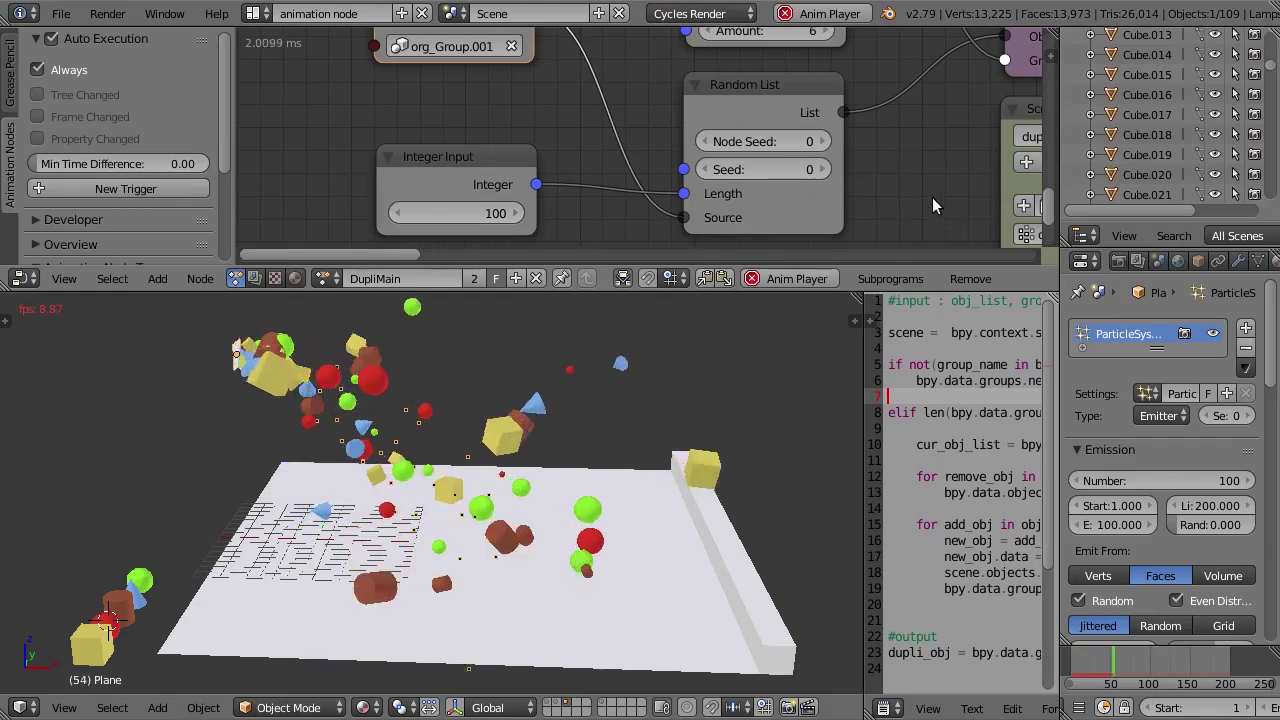
# Step: Change the rigid_check Invoke Subprogram node's offset_time value from 10 to 20
pyautogui.scroll(-2, 935, 185)
pyautogui.keyDown('ctrl'); pyautogui.scroll(-4, 498, 183); pyautogui.keyUp('ctrl')
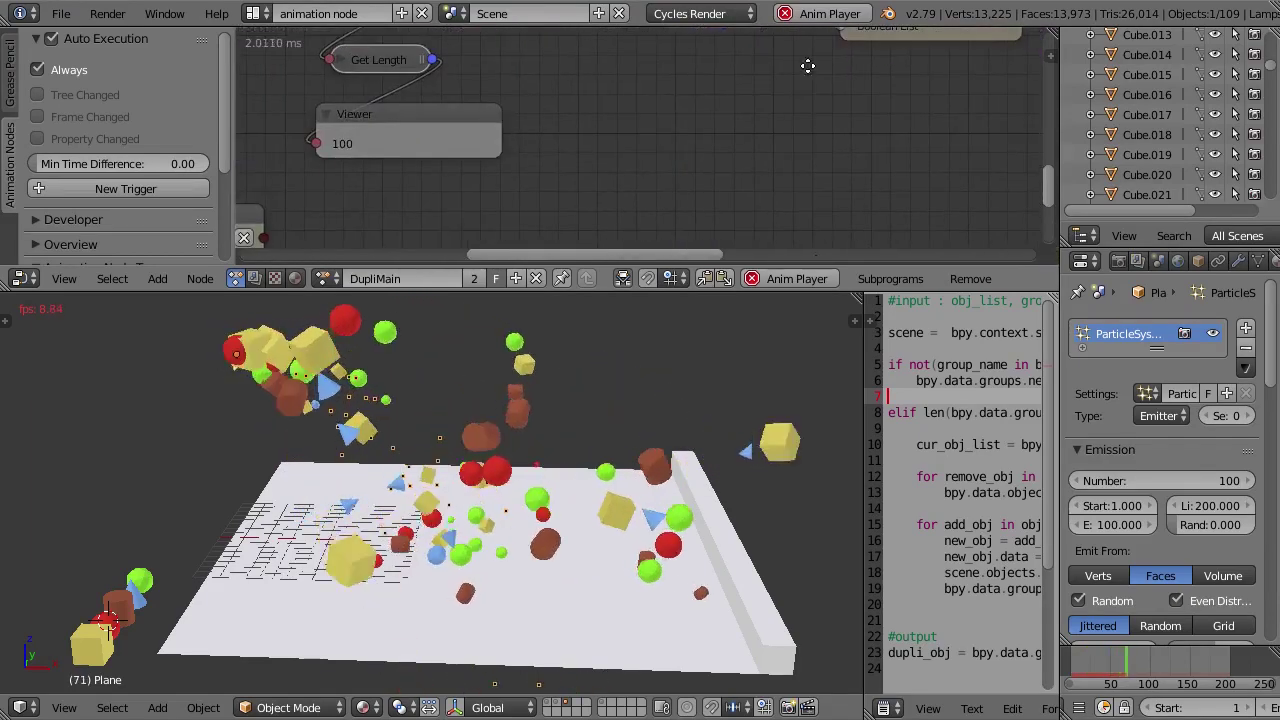
pyautogui.keyDown('ctrl'); pyautogui.scroll(-4, 700, 200); pyautogui.keyUp('ctrl')
pyautogui.keyDown('ctrl'); pyautogui.scroll(4, 930, 150); pyautogui.keyUp('ctrl')
pyautogui.keyDown('shift'); pyautogui.scroll(3, 940, 110); pyautogui.keyUp('shift')
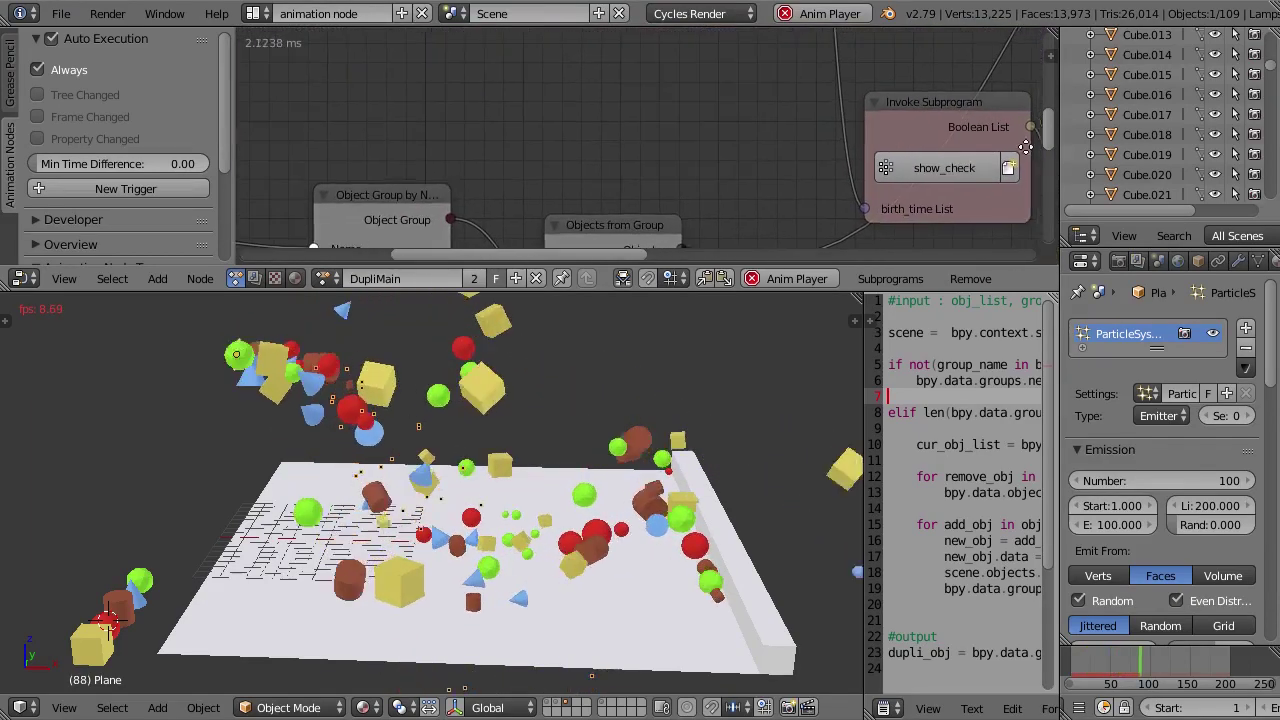
pyautogui.moveTo(950, 83); pyautogui.dragTo(345, 48, button='middle')
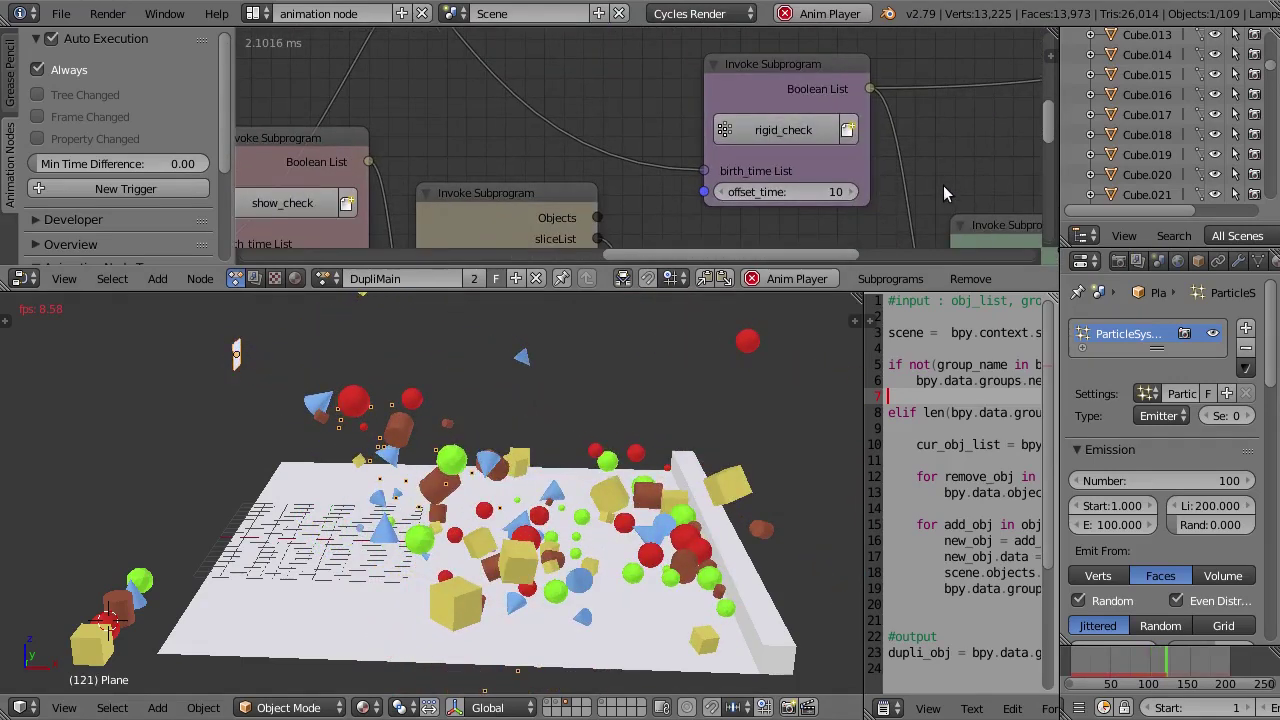
pyautogui.scroll(1, 943, 185)
pyautogui.click(760, 200)
pyautogui.write('20')
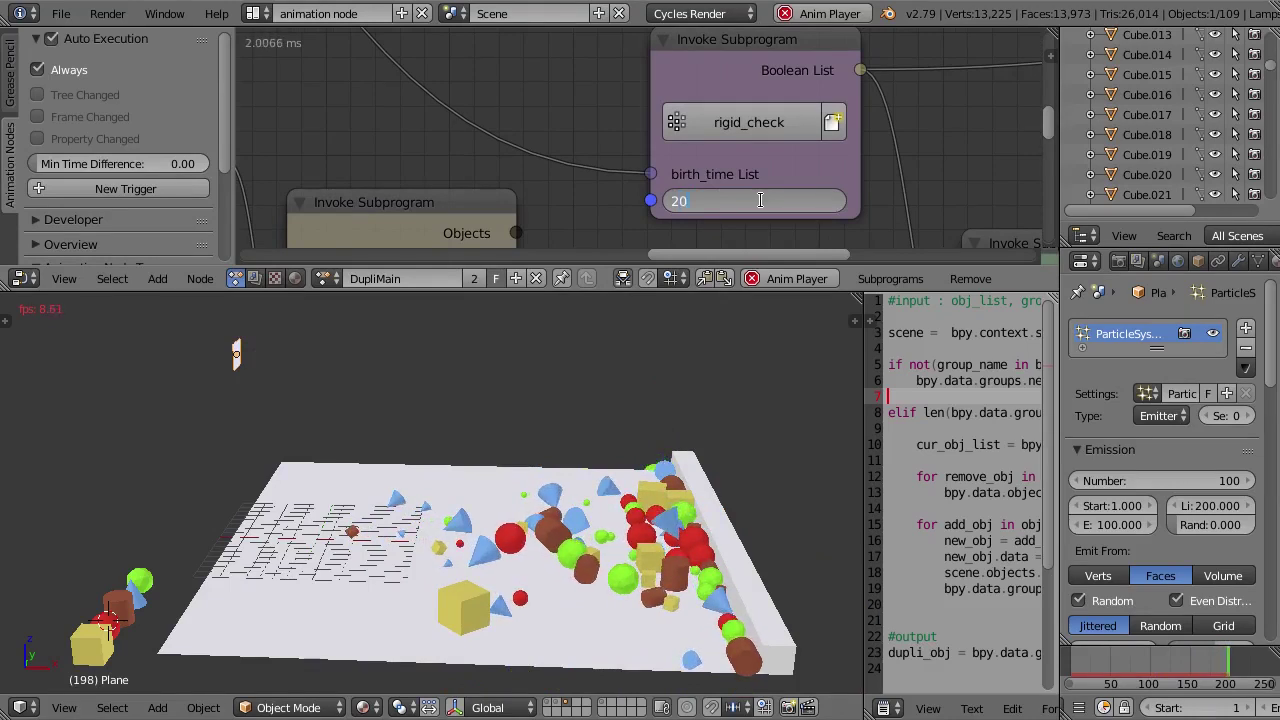
pyautogui.press('Return')
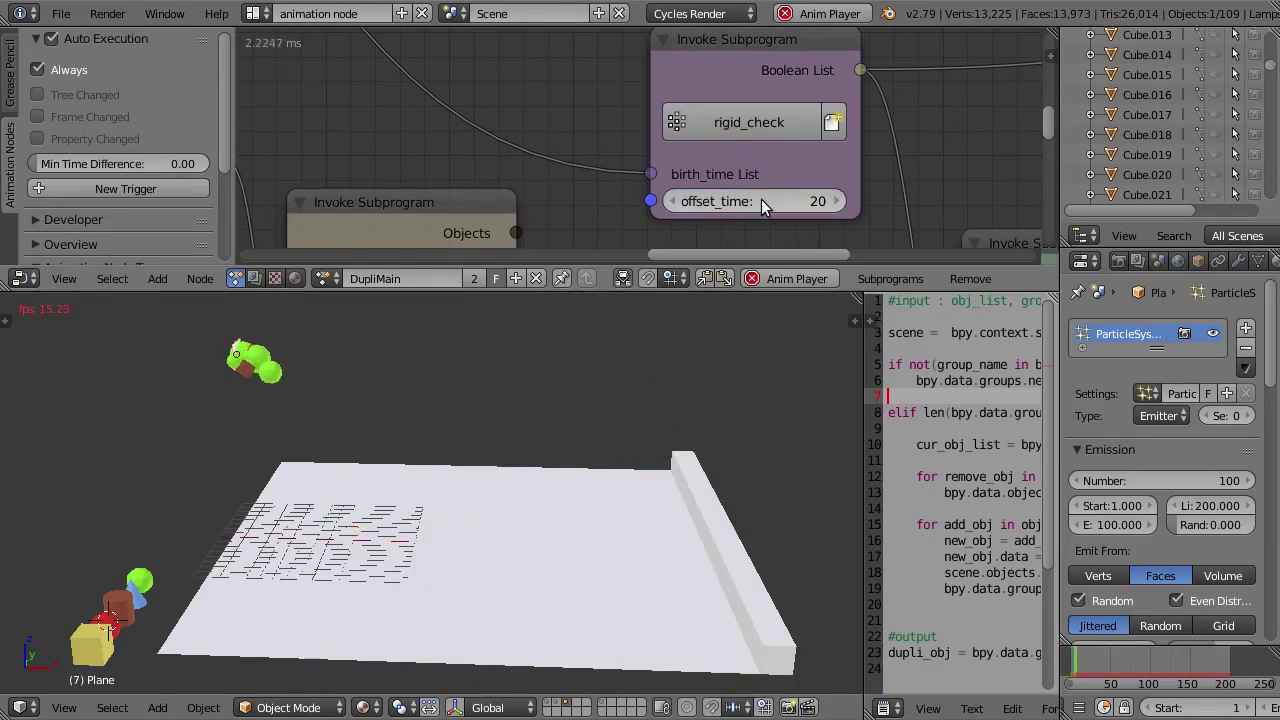